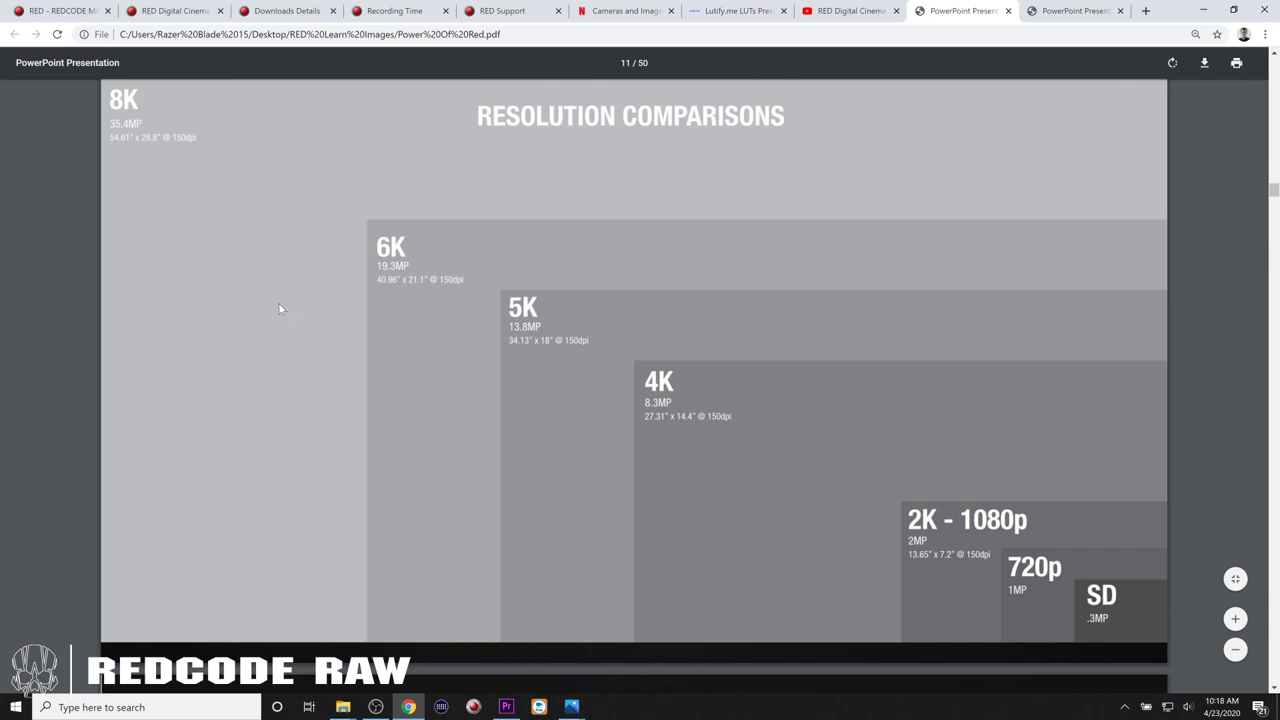
# Set the RED recording time calculator to EPIC DRAGON at 5:1 REDCODE and highlight the data rate and maximum recording time.
pyautogui.click(382, 12)
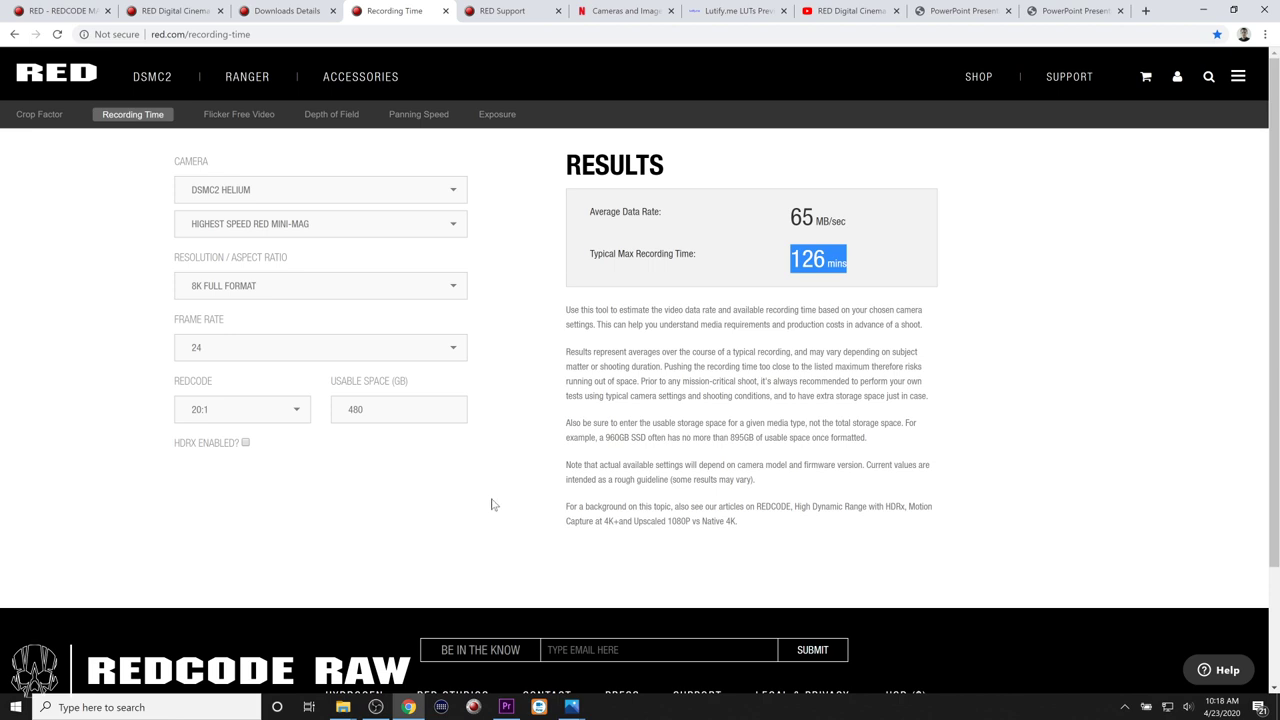
pyautogui.click(270, 192)
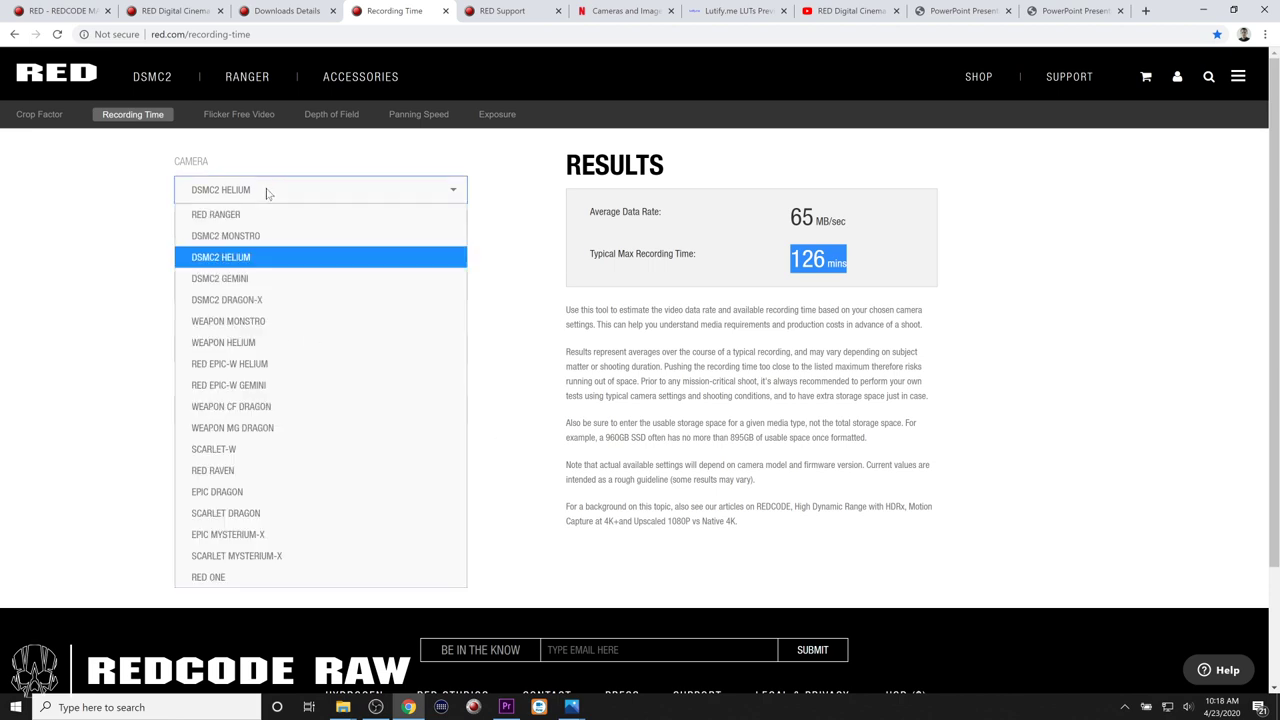
pyautogui.click(234, 492)
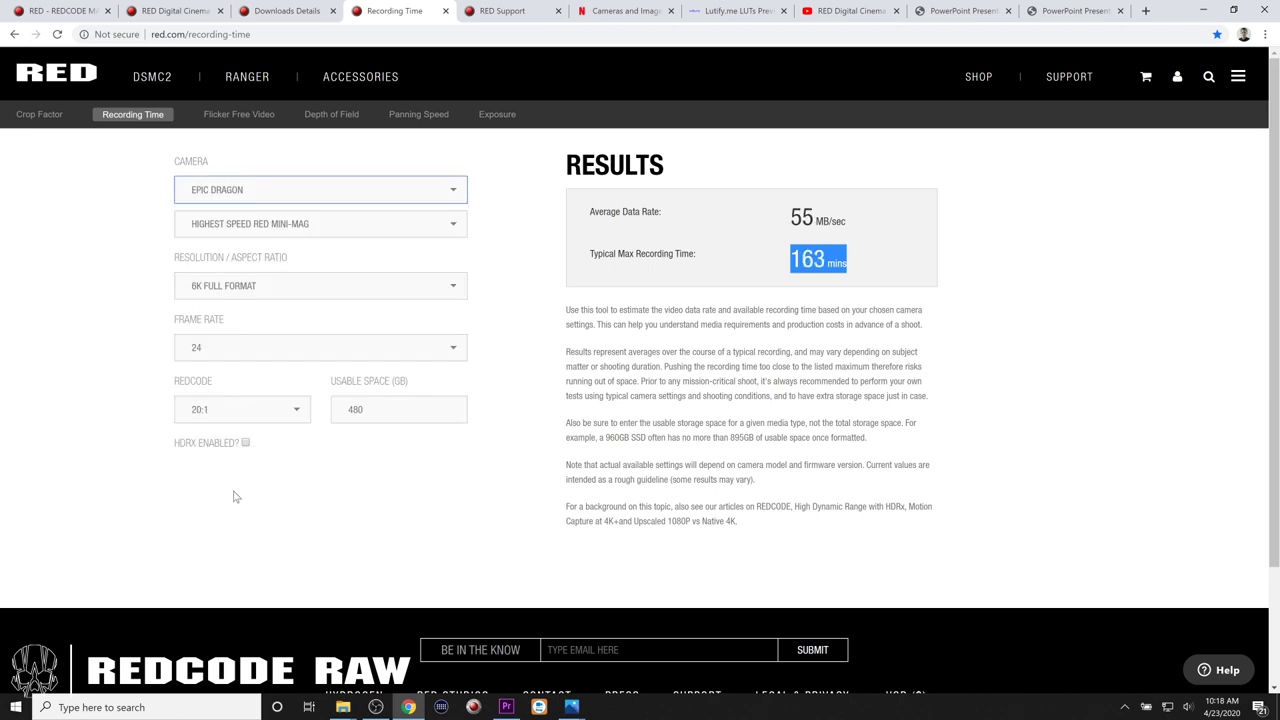
pyautogui.click(227, 412)
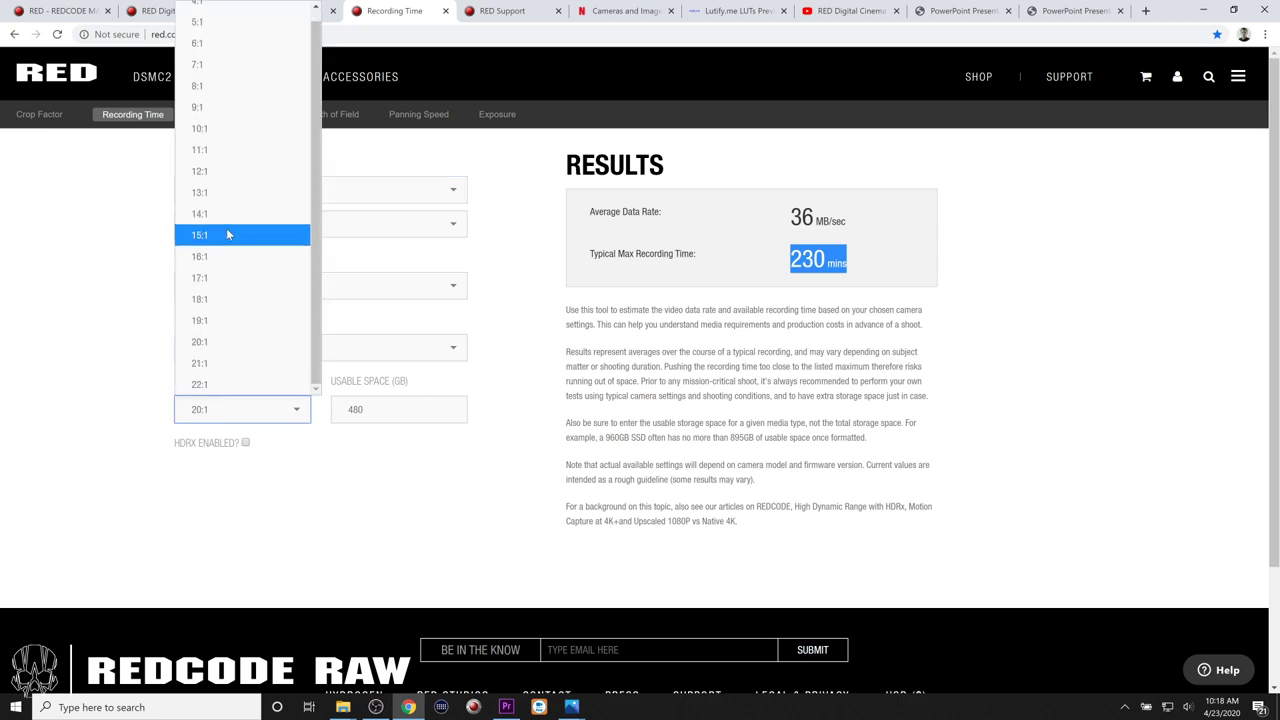
pyautogui.click(234, 22)
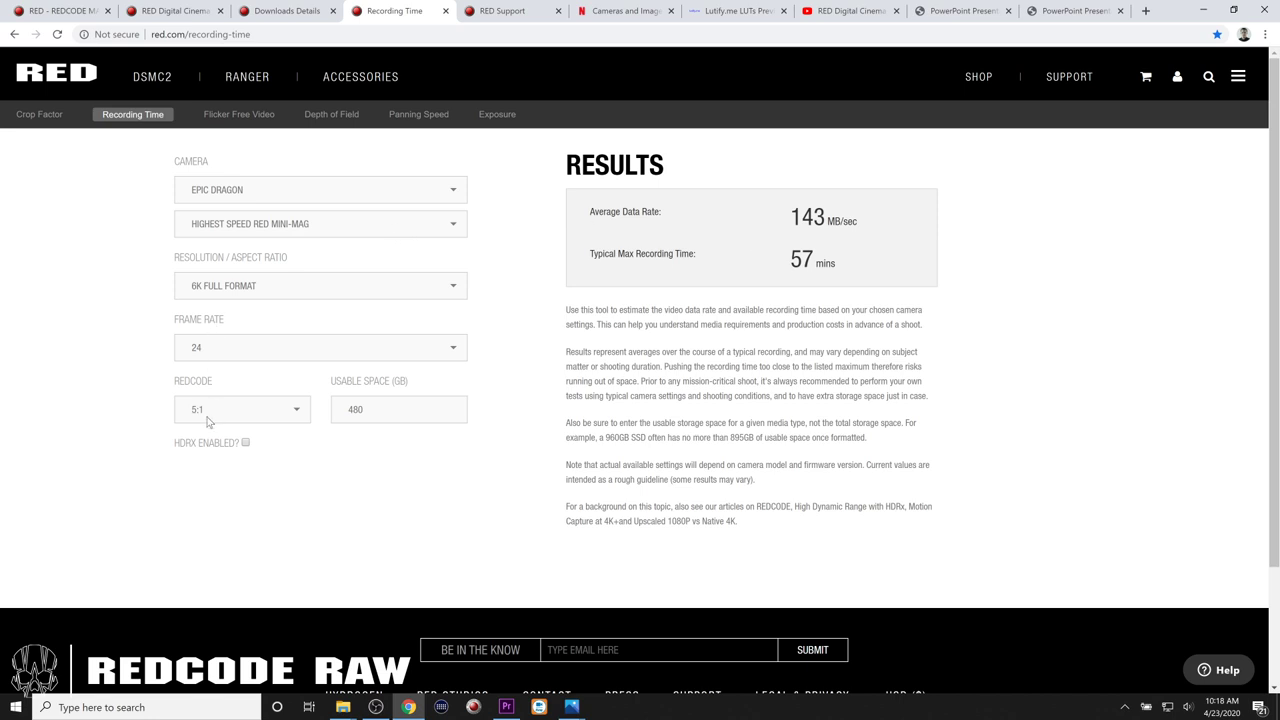
pyautogui.moveTo(788, 215); pyautogui.dragTo(888, 228)
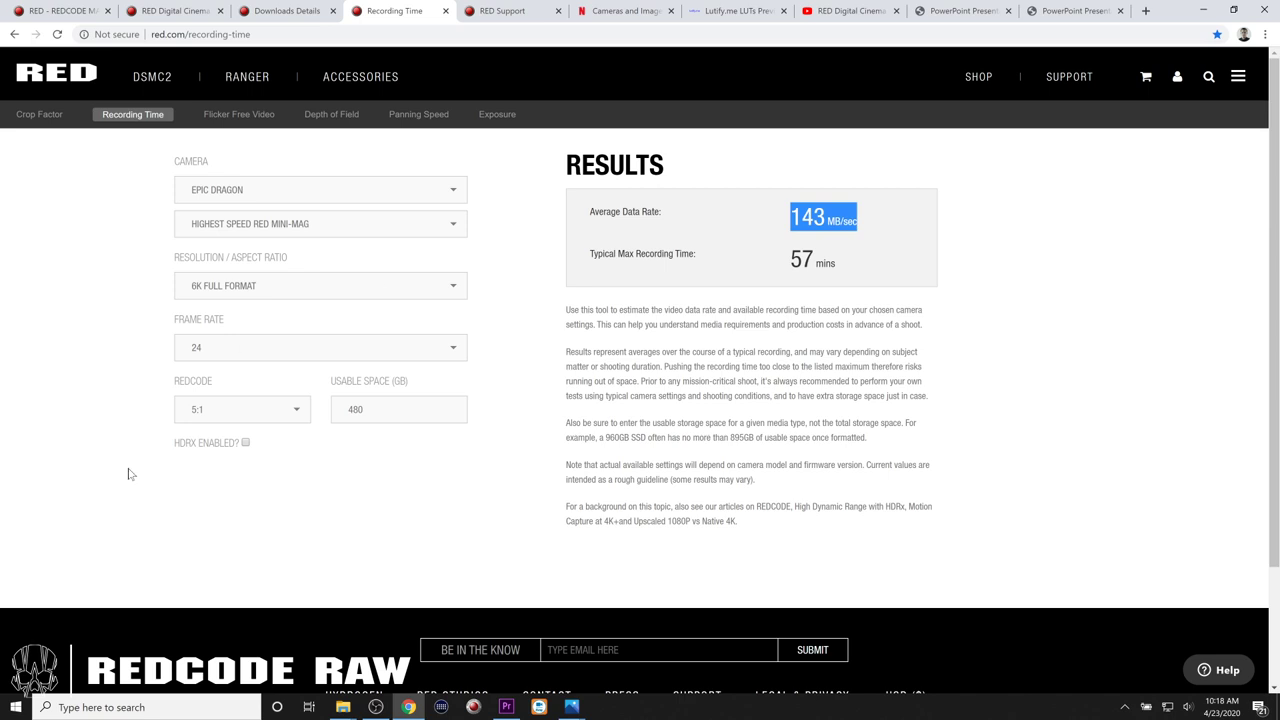
pyautogui.moveTo(786, 270); pyautogui.dragTo(858, 274)
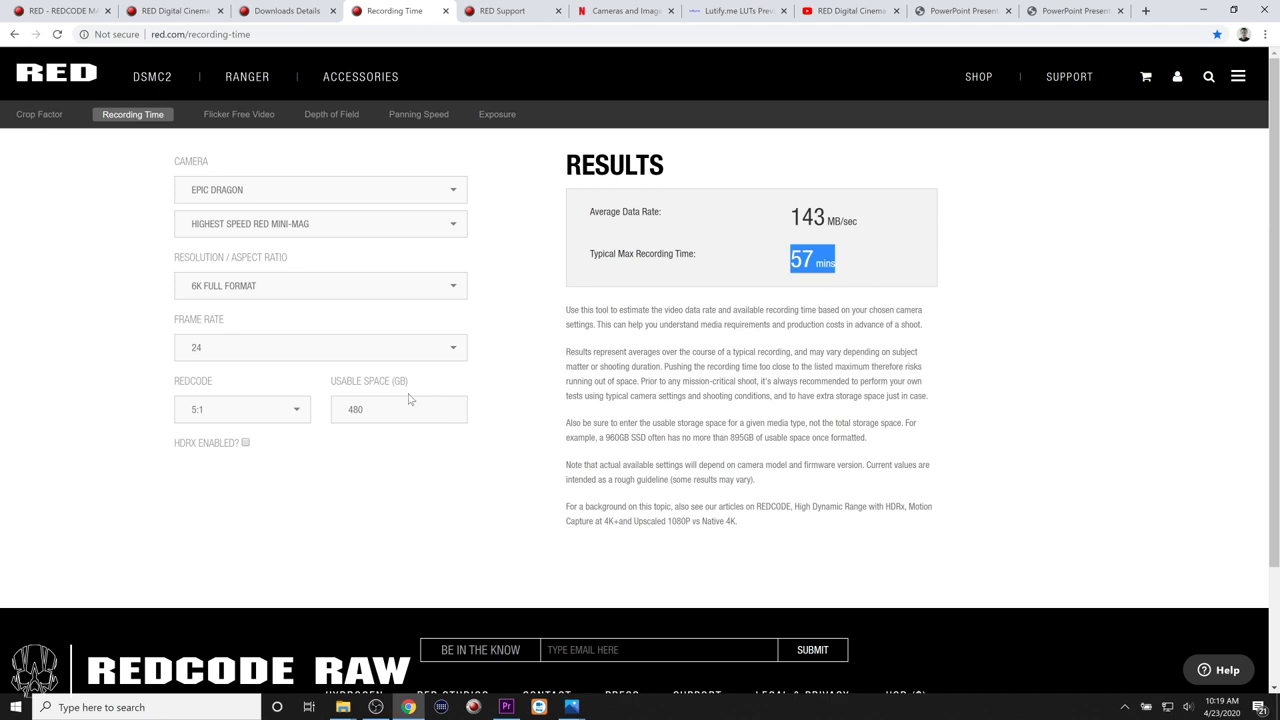
# Change the calculator's camera to DSMC2 MONSTRO and highlight the average data rate.
pyautogui.click(267, 290)
pyautogui.click(267, 293)
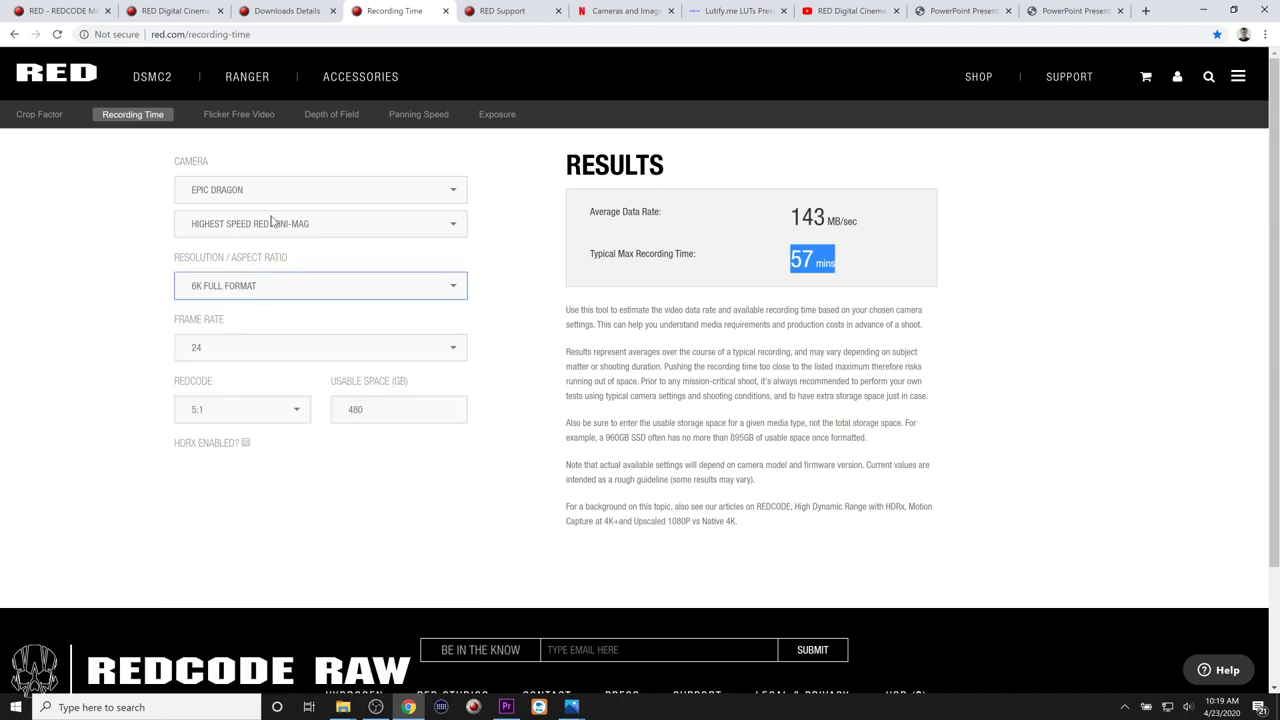
pyautogui.click(271, 194)
pyautogui.click(257, 236)
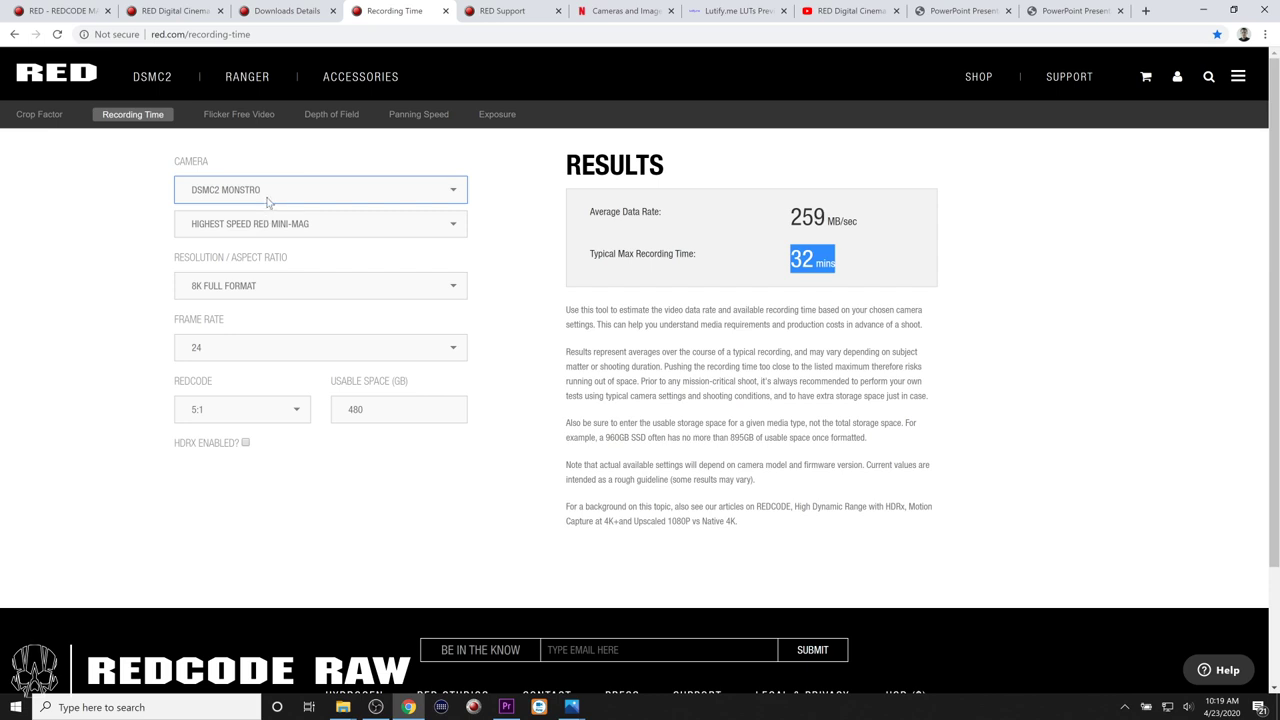
pyautogui.moveTo(772, 224); pyautogui.dragTo(862, 227)
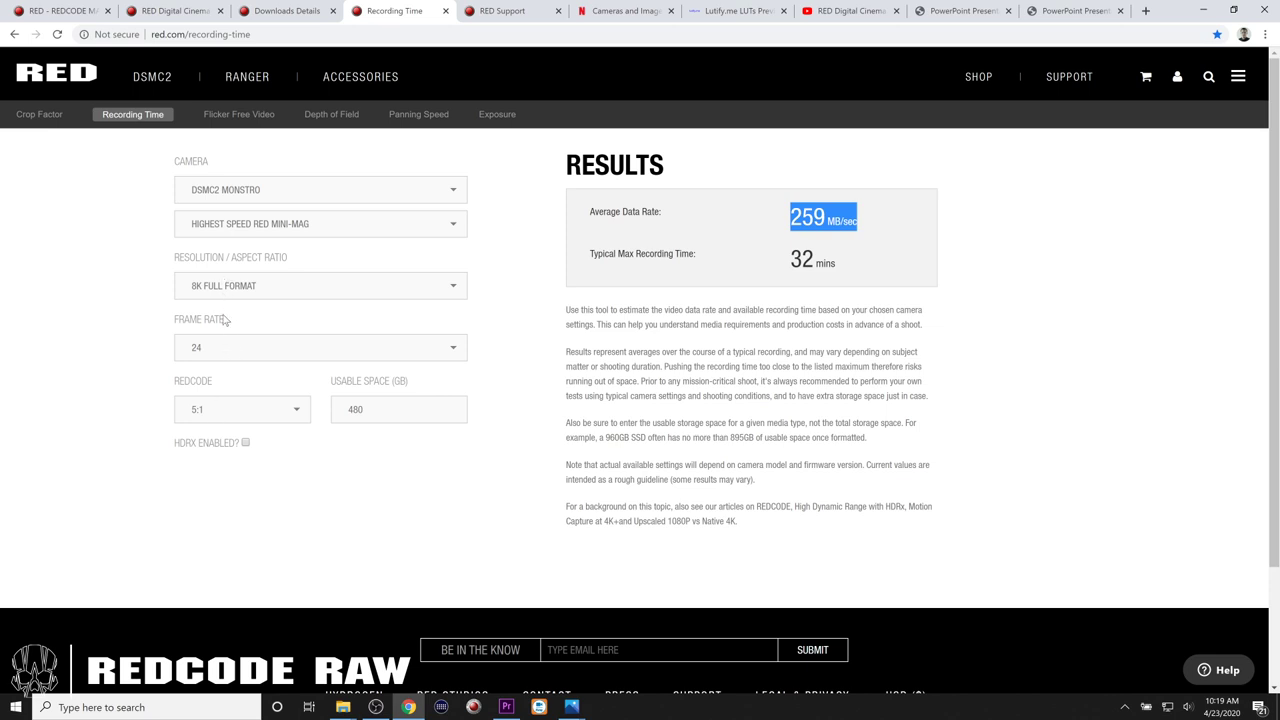
# Set the REDCODE compression to 9:1 and highlight the average data rate and maximum recording time.
pyautogui.click(241, 420)
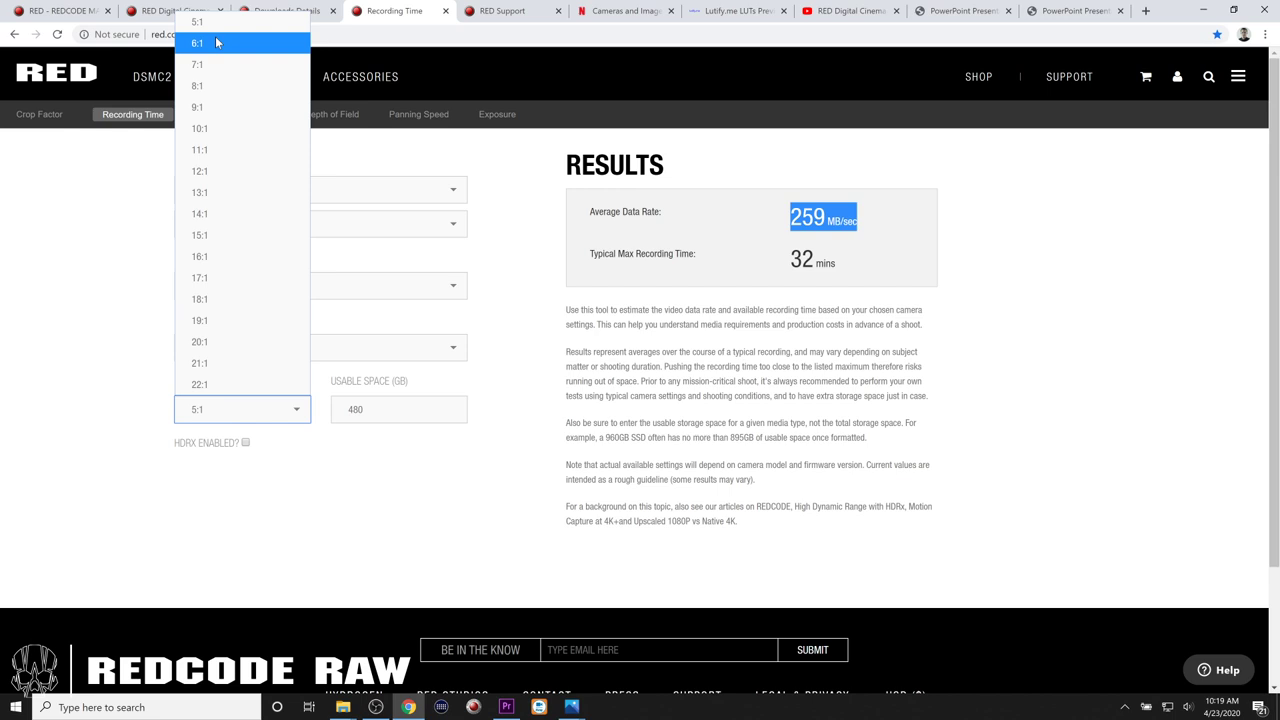
pyautogui.click(200, 108)
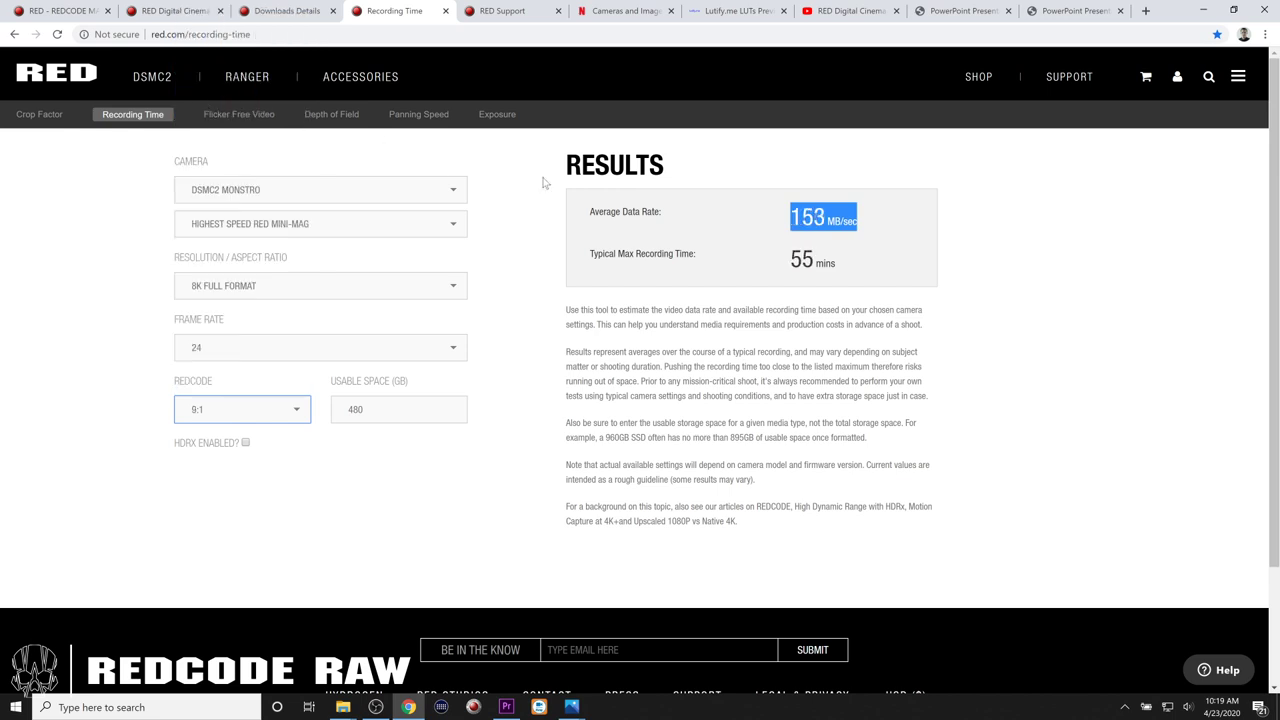
pyautogui.click(792, 221)
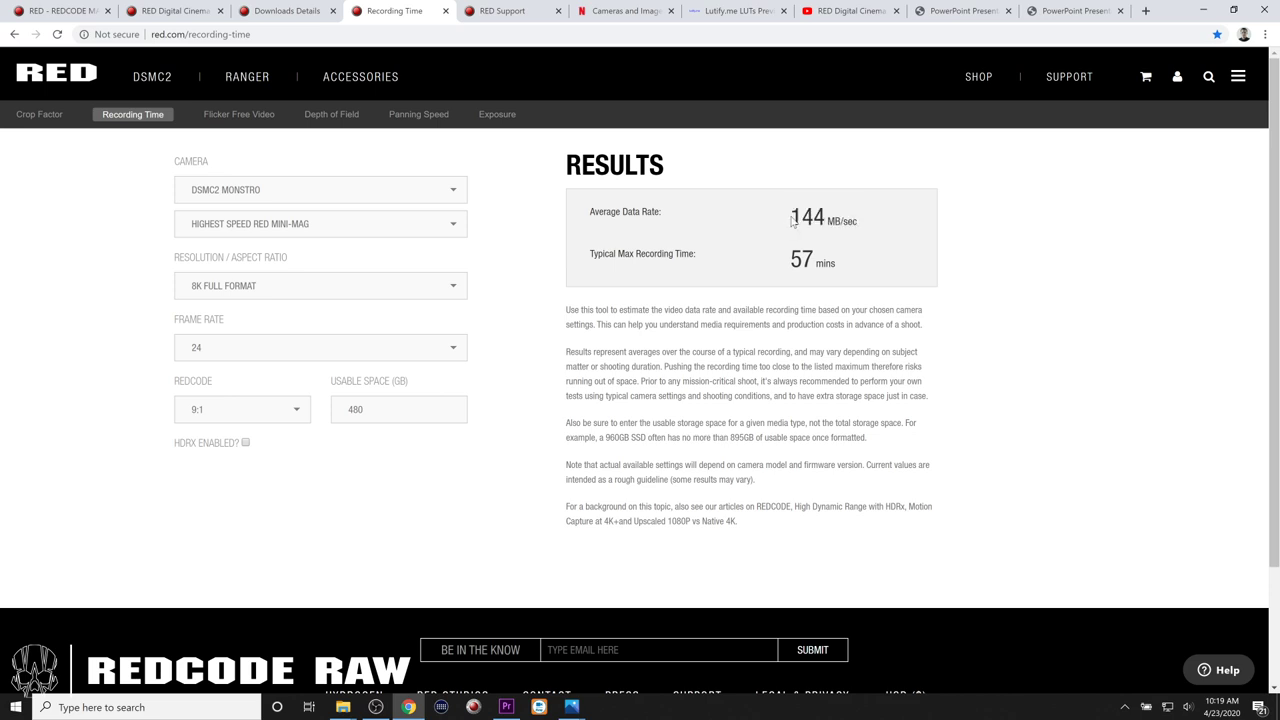
pyautogui.moveTo(788, 222); pyautogui.dragTo(856, 222)
pyautogui.click(884, 268)
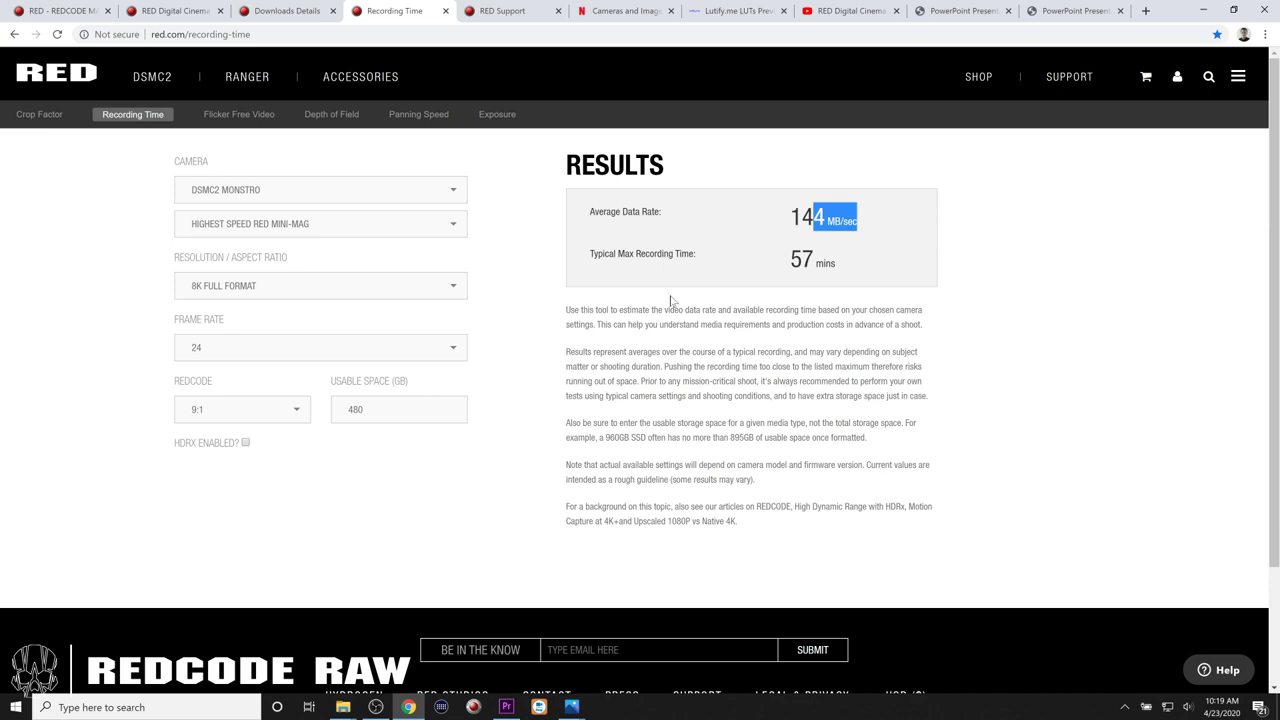
pyautogui.moveTo(789, 264); pyautogui.dragTo(843, 271)
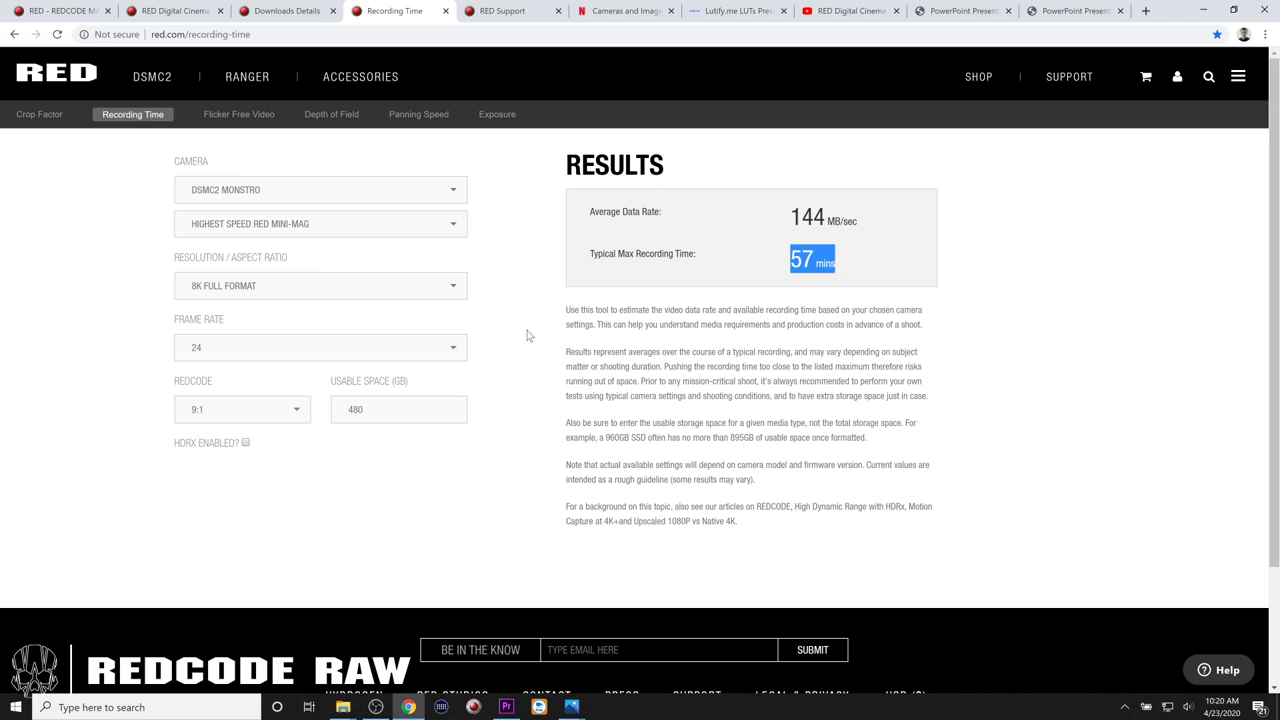
# Switch to Premiere Pro and move the sequence playhead to 00:00:19:13 on the blue surfing clip.
pyautogui.click(474, 707)
pyautogui.click(506, 707)
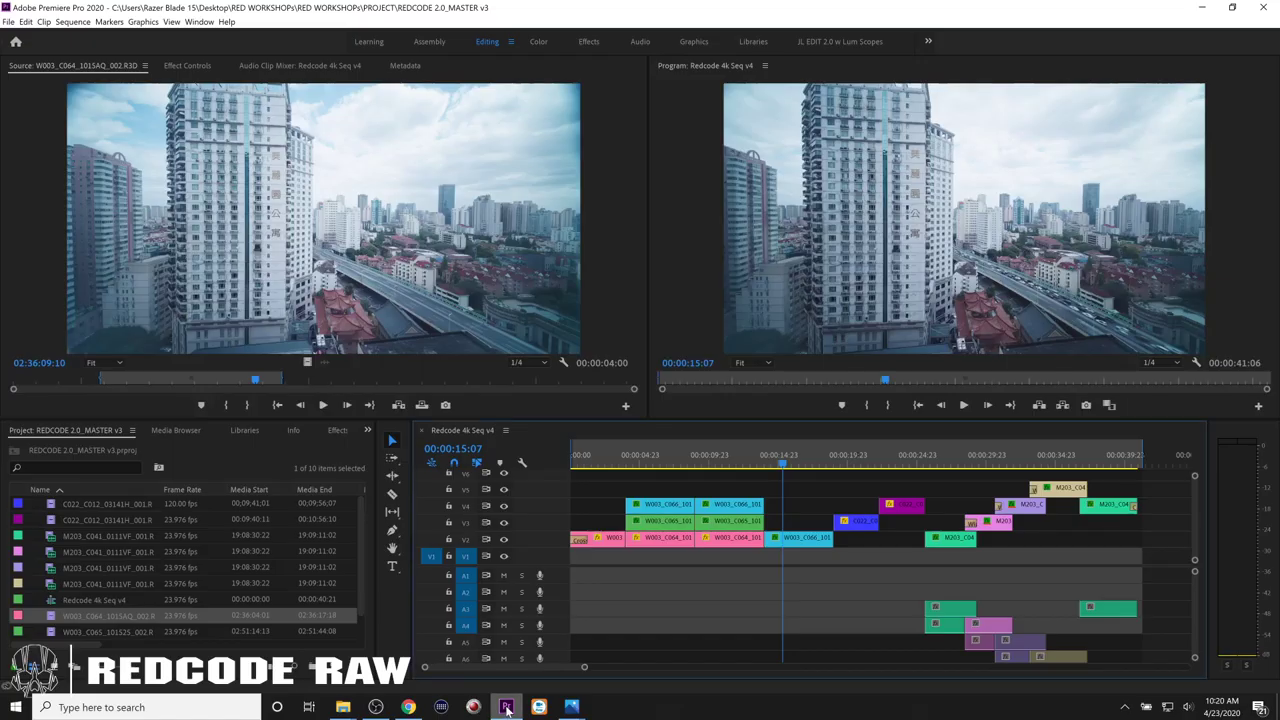
pyautogui.click(786, 466)
pyautogui.moveTo(788, 468); pyautogui.dragTo(842, 474)
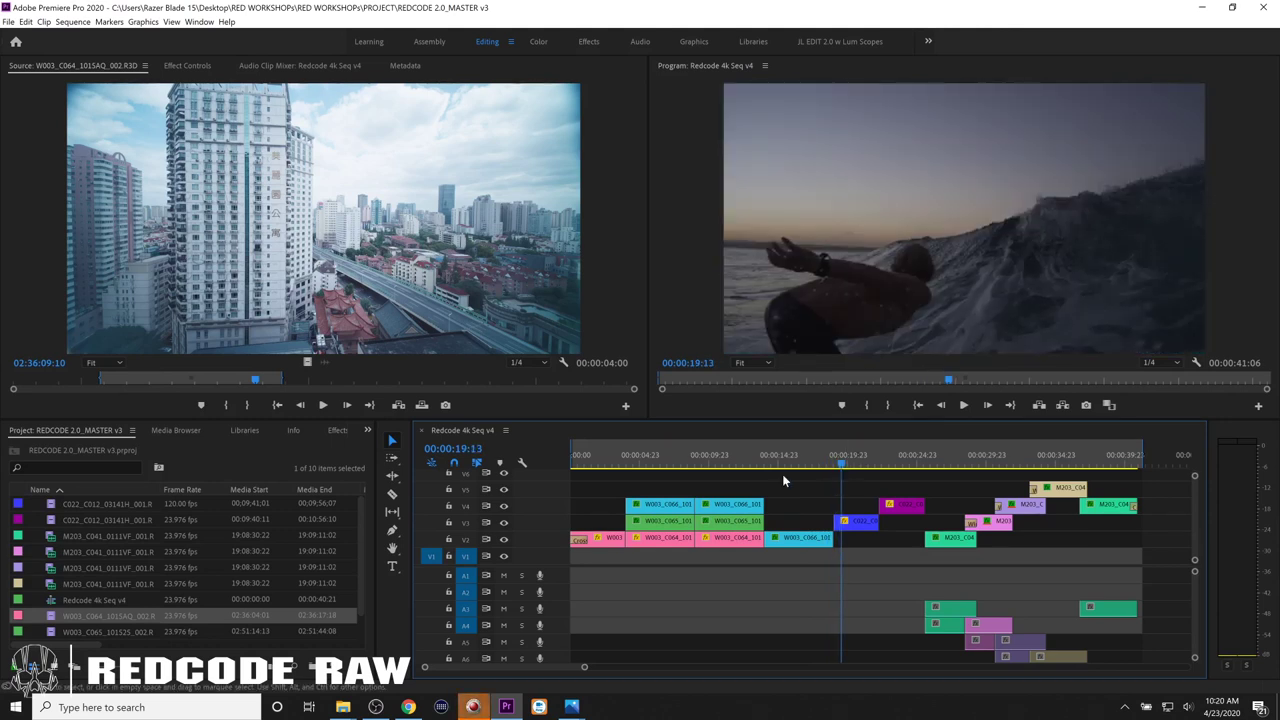
# Shift the group of M203 clips and their audio at the sequence's end about 11 seconds later.
pyautogui.moveTo(944, 477); pyautogui.dragTo(1120, 666)
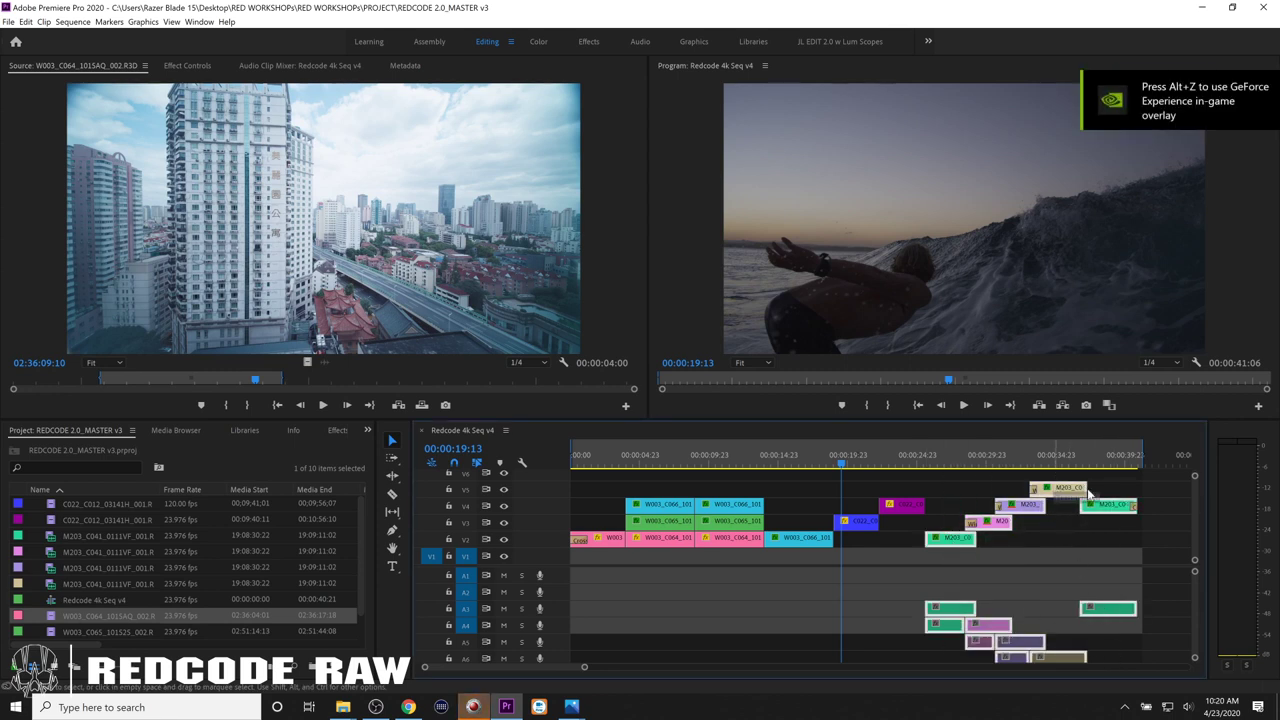
pyautogui.moveTo(1055, 487); pyautogui.dragTo(1172, 490)
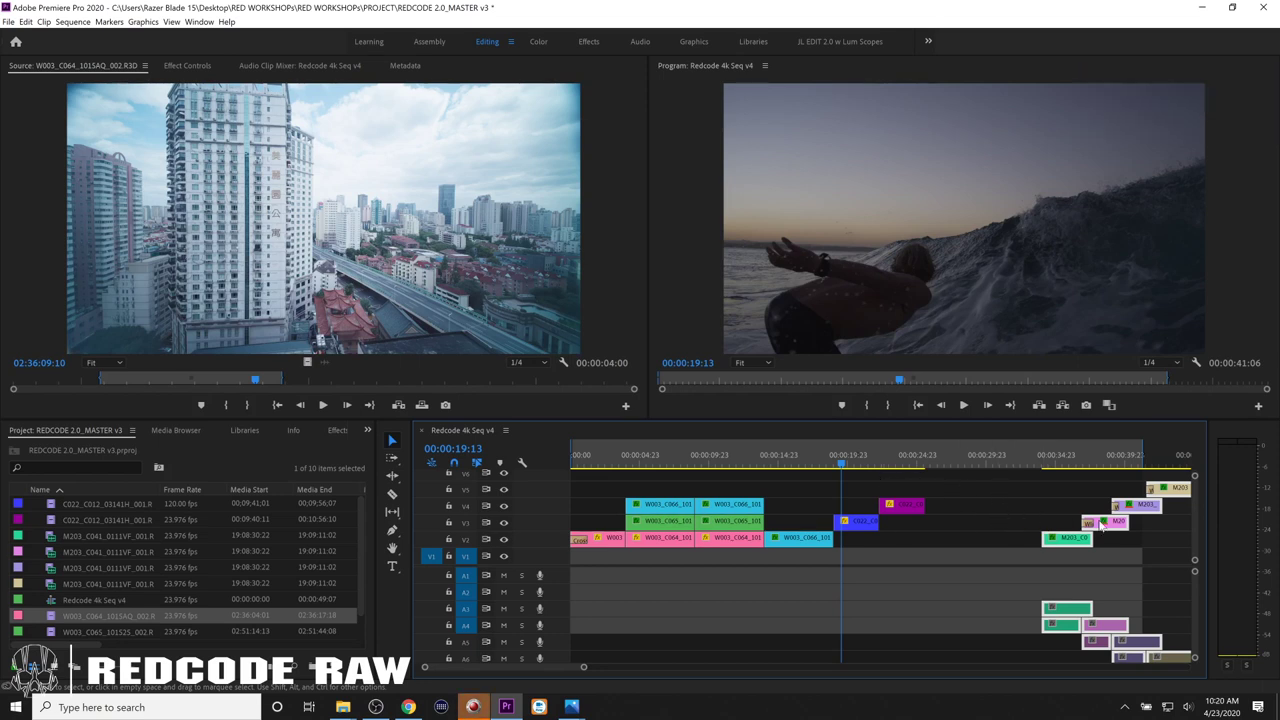
pyautogui.moveTo(1112, 527); pyautogui.dragTo(1155, 528)
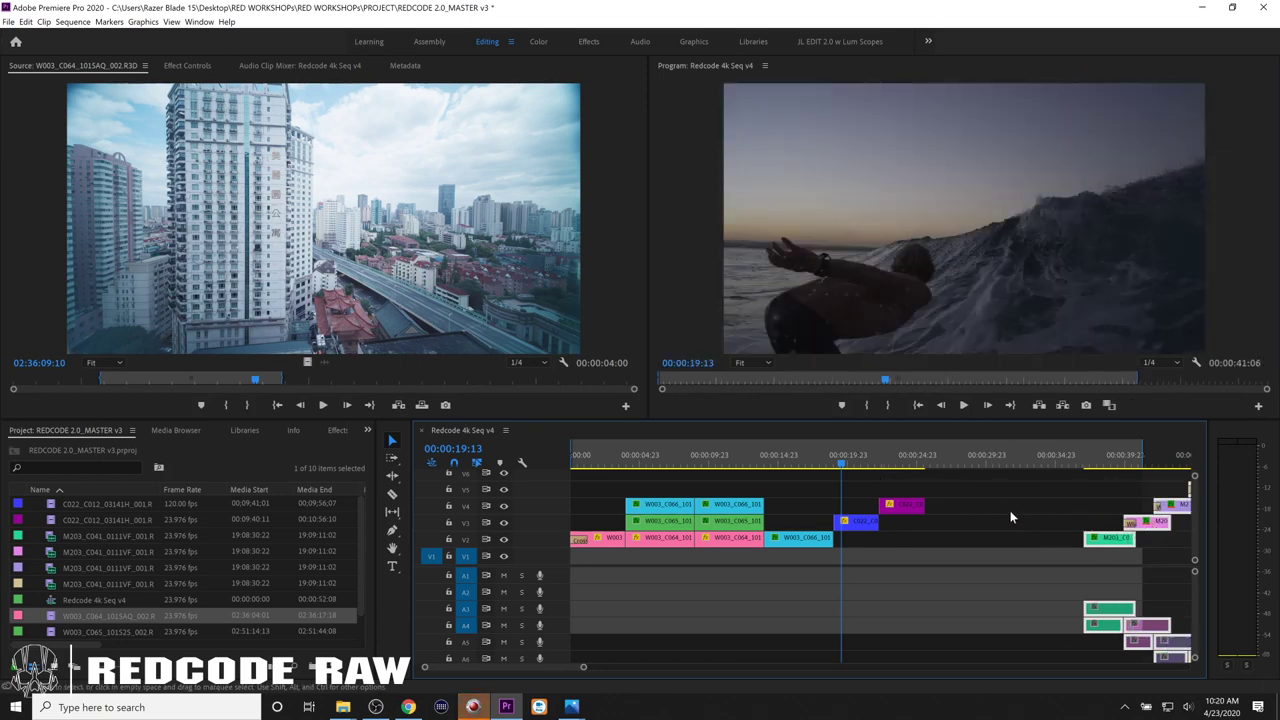
# Show the effect controls of the blue surfing clip C022_C012_03141H_001.R3D with the sequence playhead at 00:00:20:23.
pyautogui.moveTo(843, 465)
pyautogui.mouseDown()
pyautogui.moveTo(895, 471)
pyautogui.moveTo(859, 474)
pyautogui.mouseUp()
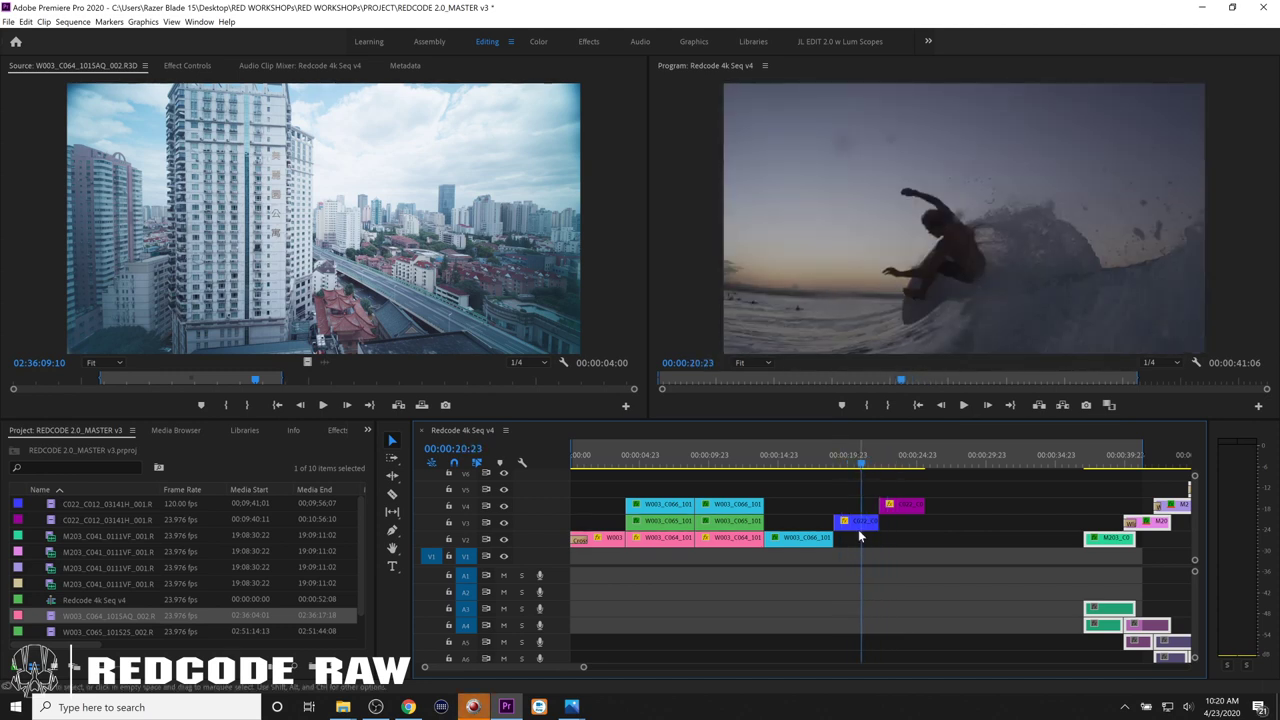
pyautogui.doubleClick(858, 521)
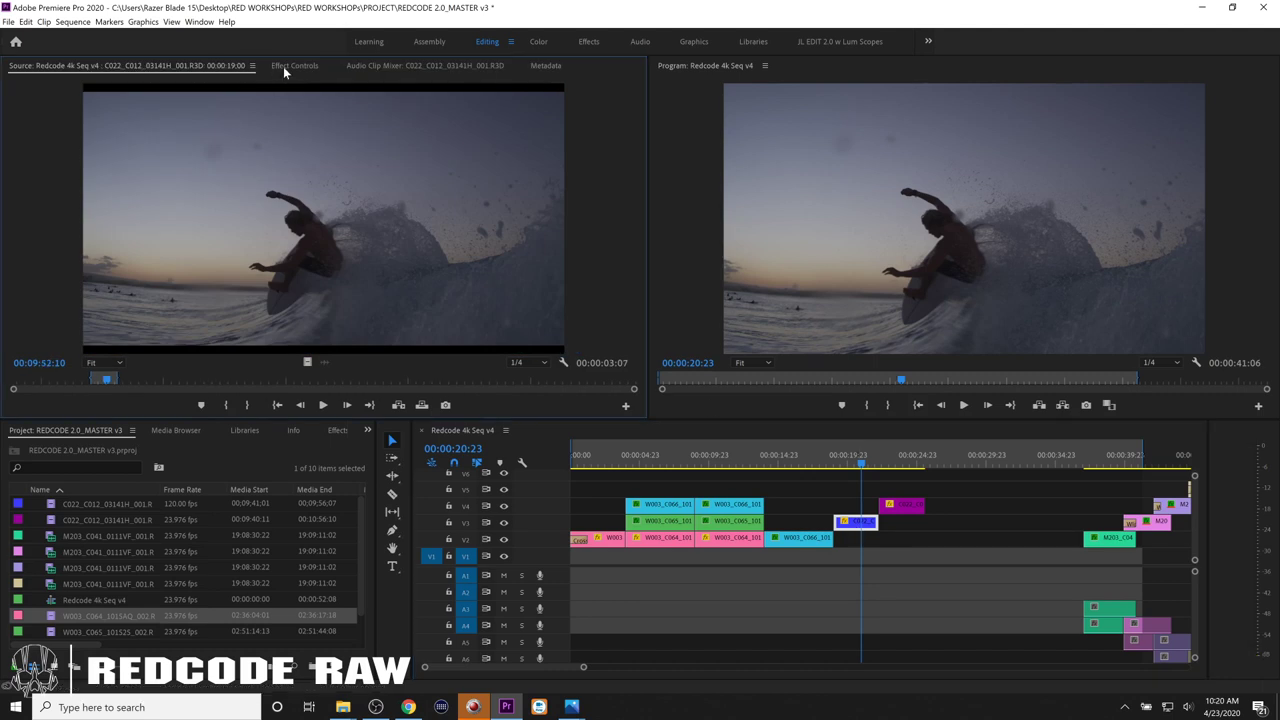
pyautogui.click(283, 66)
pyautogui.moveTo(482, 216); pyautogui.dragTo(250, 232)
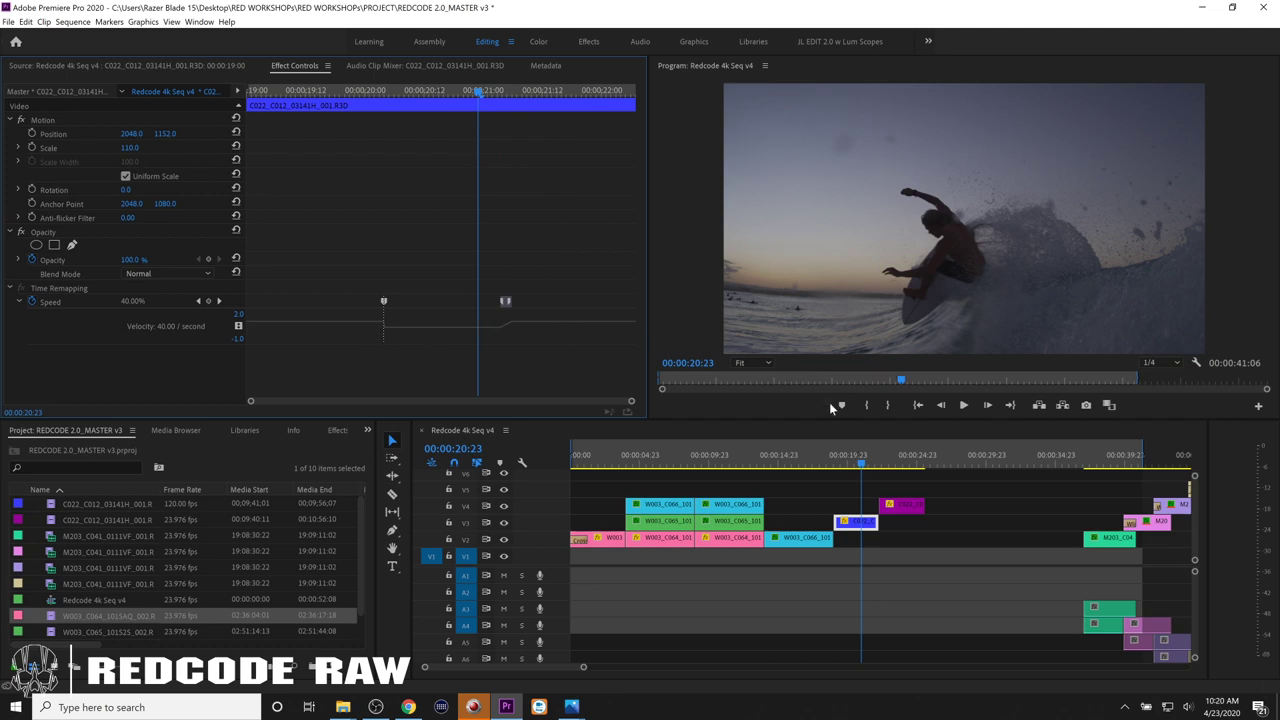
# Play the two surfing clips from 00:00:19:03 and scrub to 00:00:24:03.
pyautogui.click(837, 459)
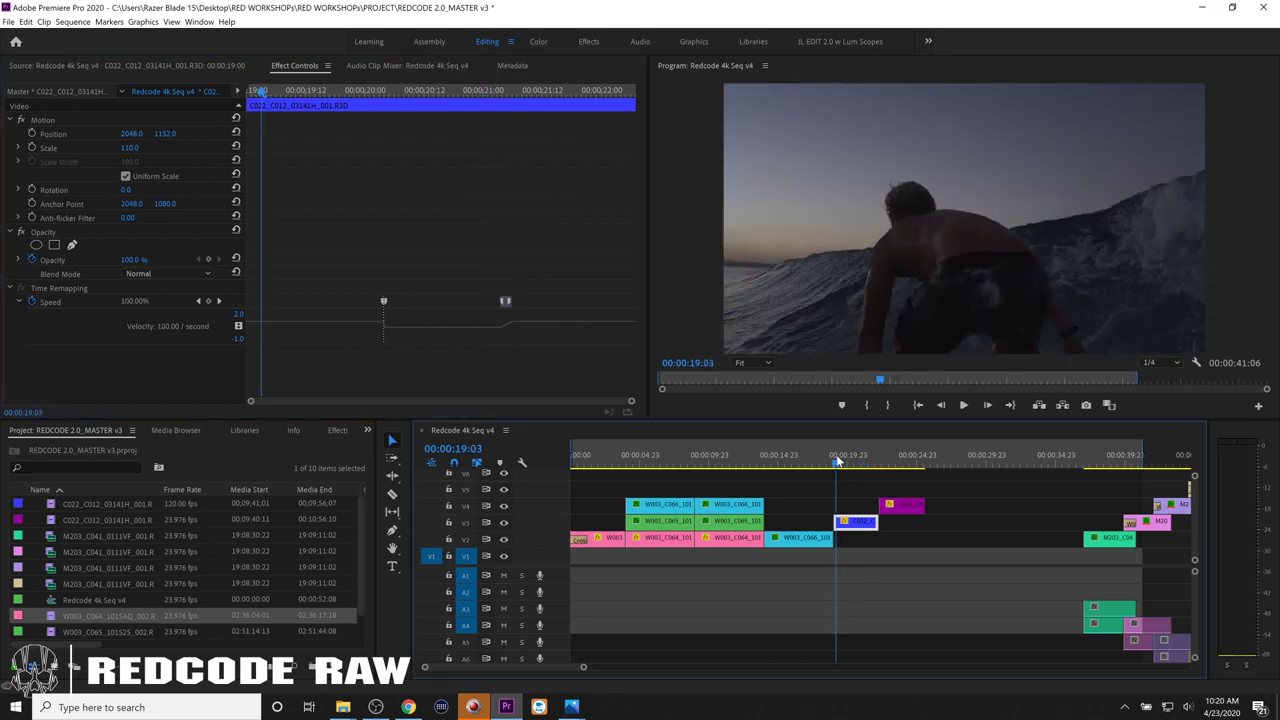
pyautogui.press('space')
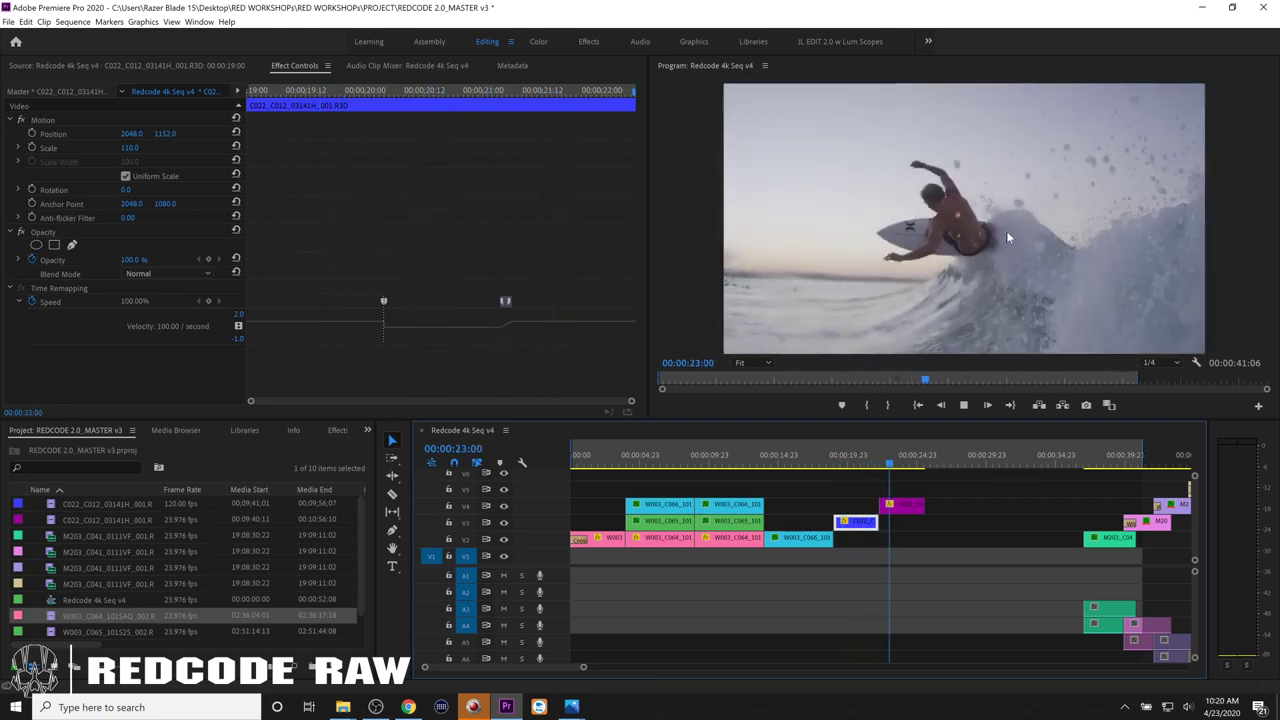
pyautogui.press('space')
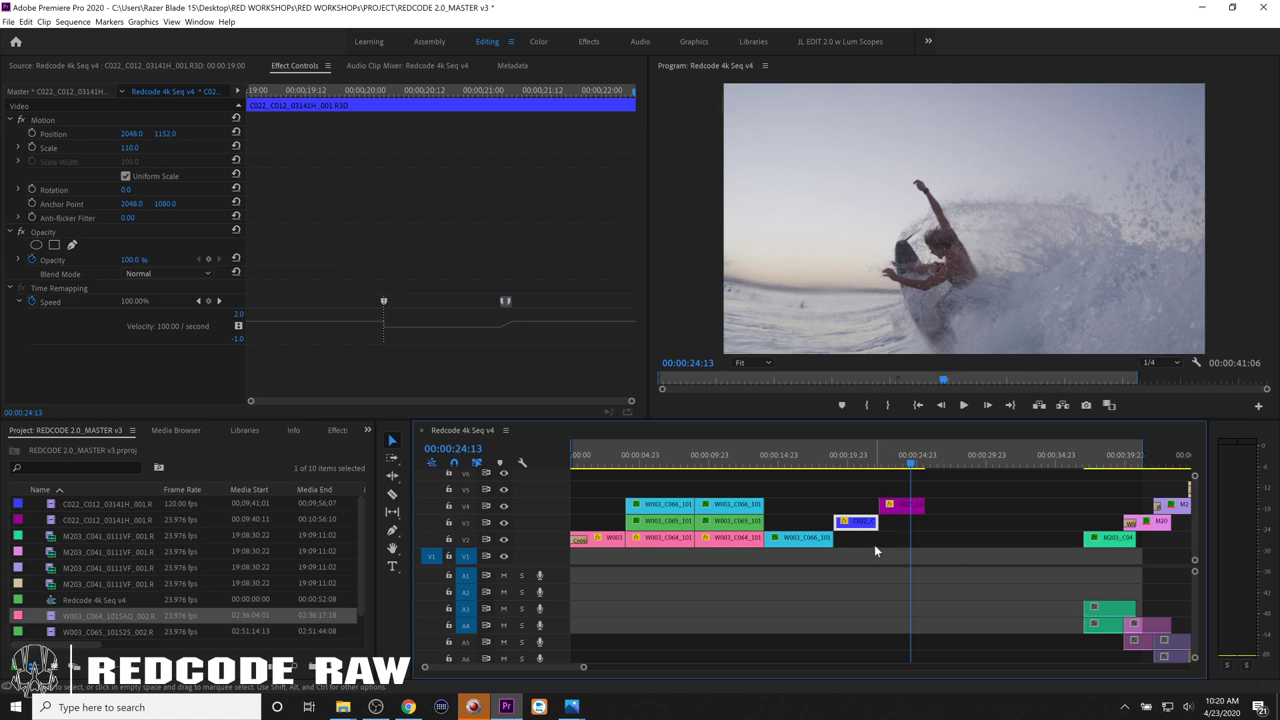
pyautogui.click(866, 473)
pyautogui.moveTo(866, 473); pyautogui.dragTo(906, 473)
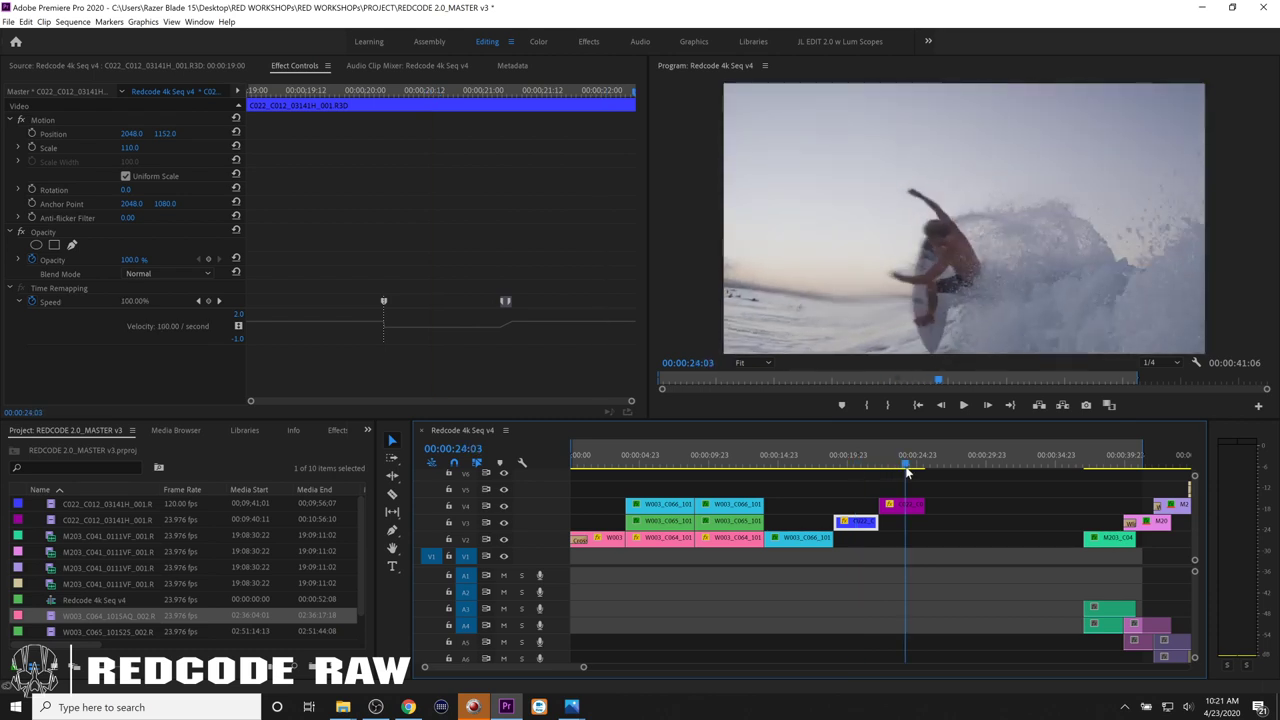
# Examine the blue surfing clip's master RED Source Settings, from image pipeline to Color Decision List, with the parameter column widened.
pyautogui.doubleClick(860, 522)
pyautogui.click(298, 66)
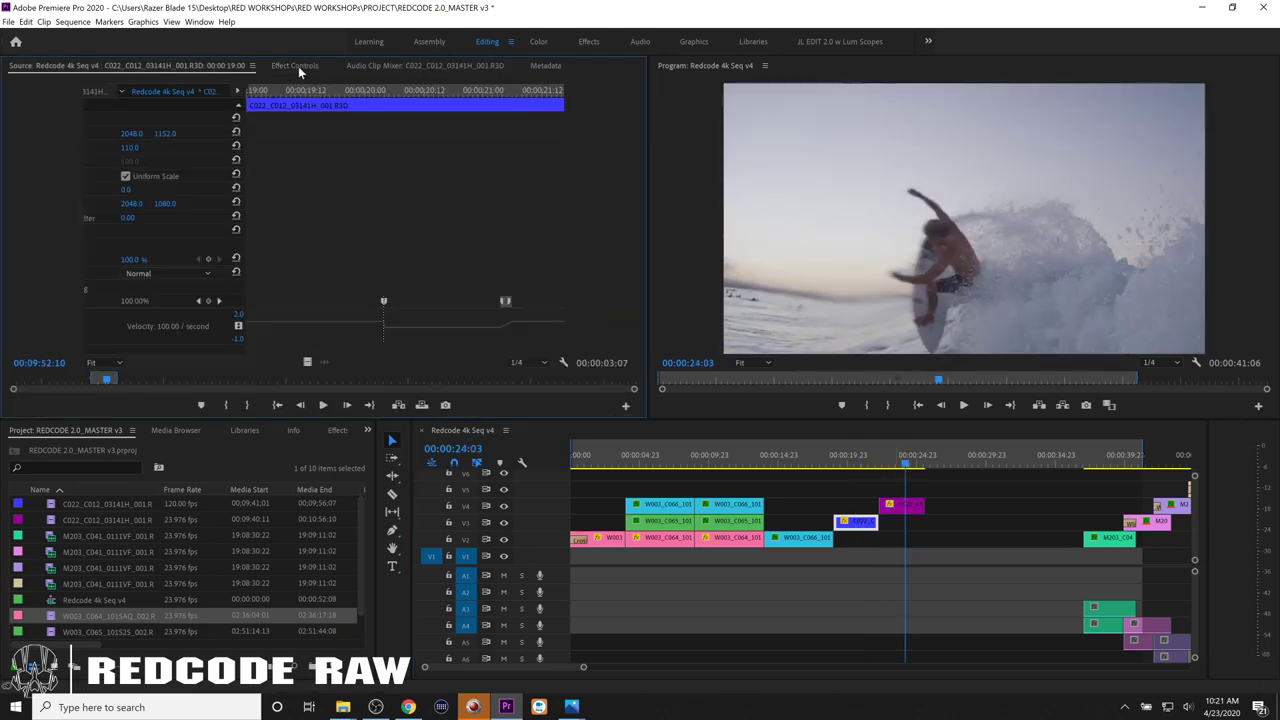
pyautogui.click(74, 92)
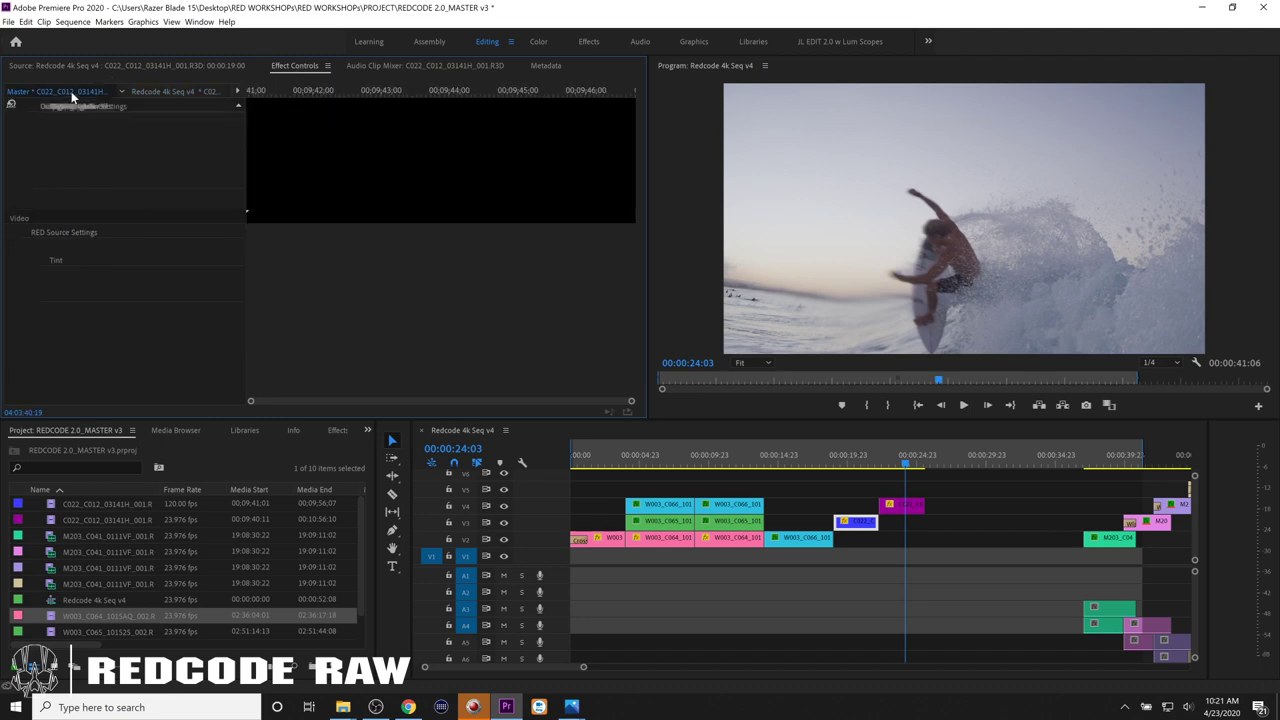
pyautogui.moveTo(314, 194); pyautogui.dragTo(409, 206)
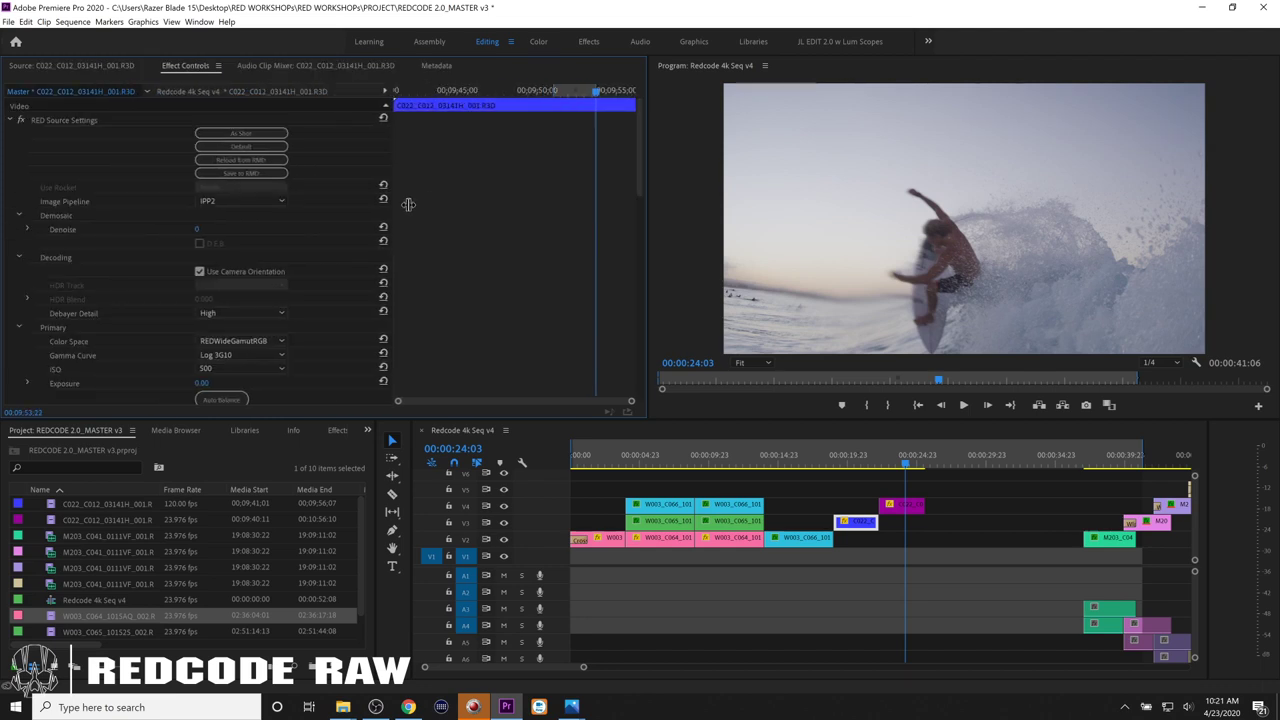
pyautogui.scroll(-2, 319, 272)
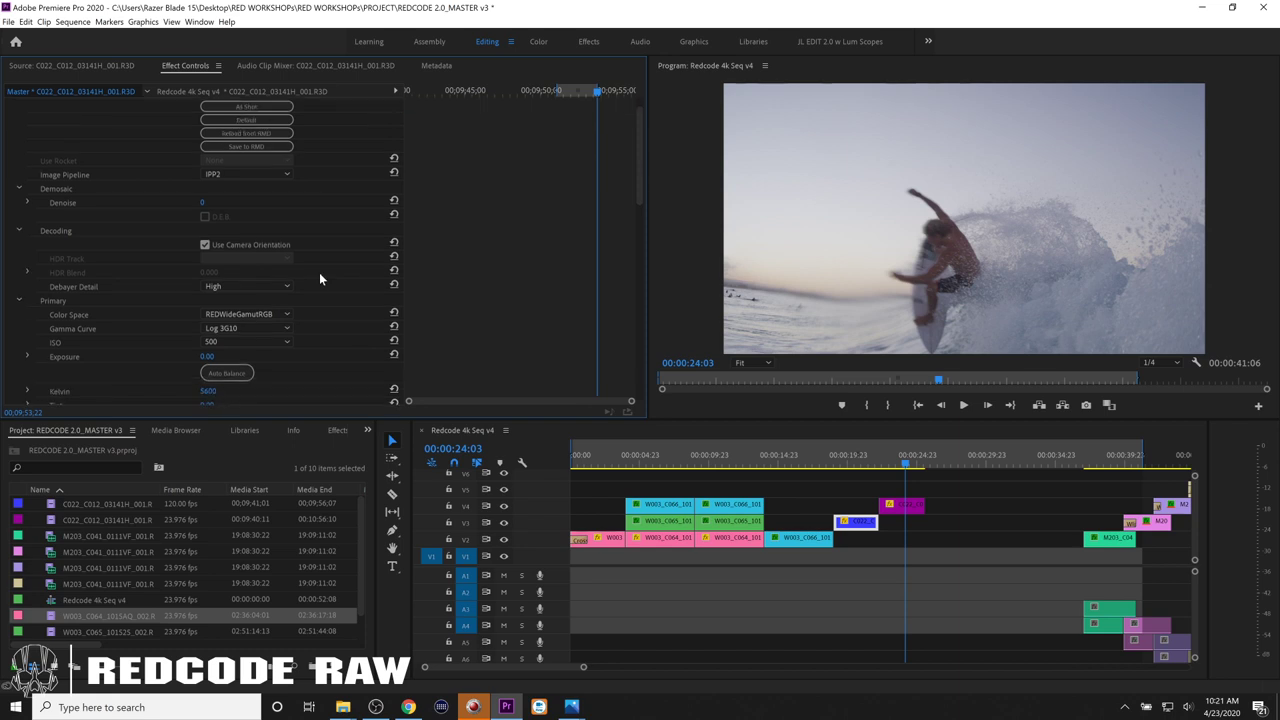
pyautogui.scroll(-2, 319, 268)
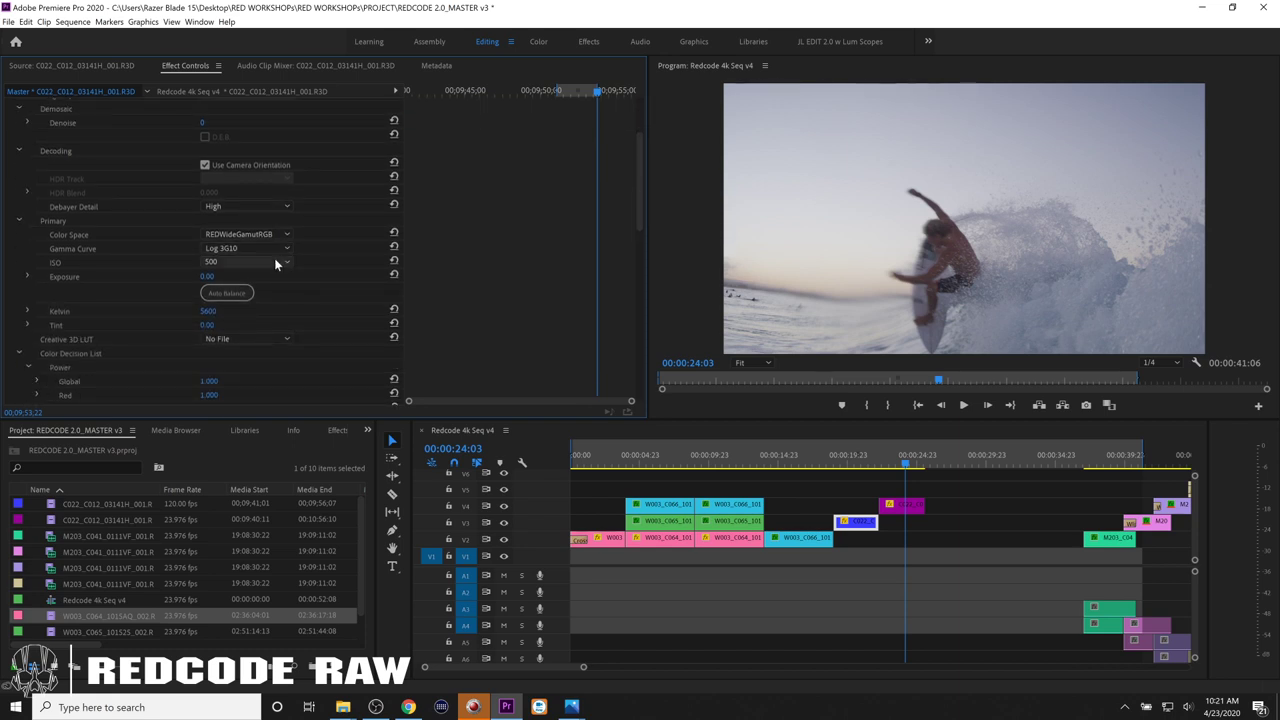
pyautogui.scroll(-3, 332, 292)
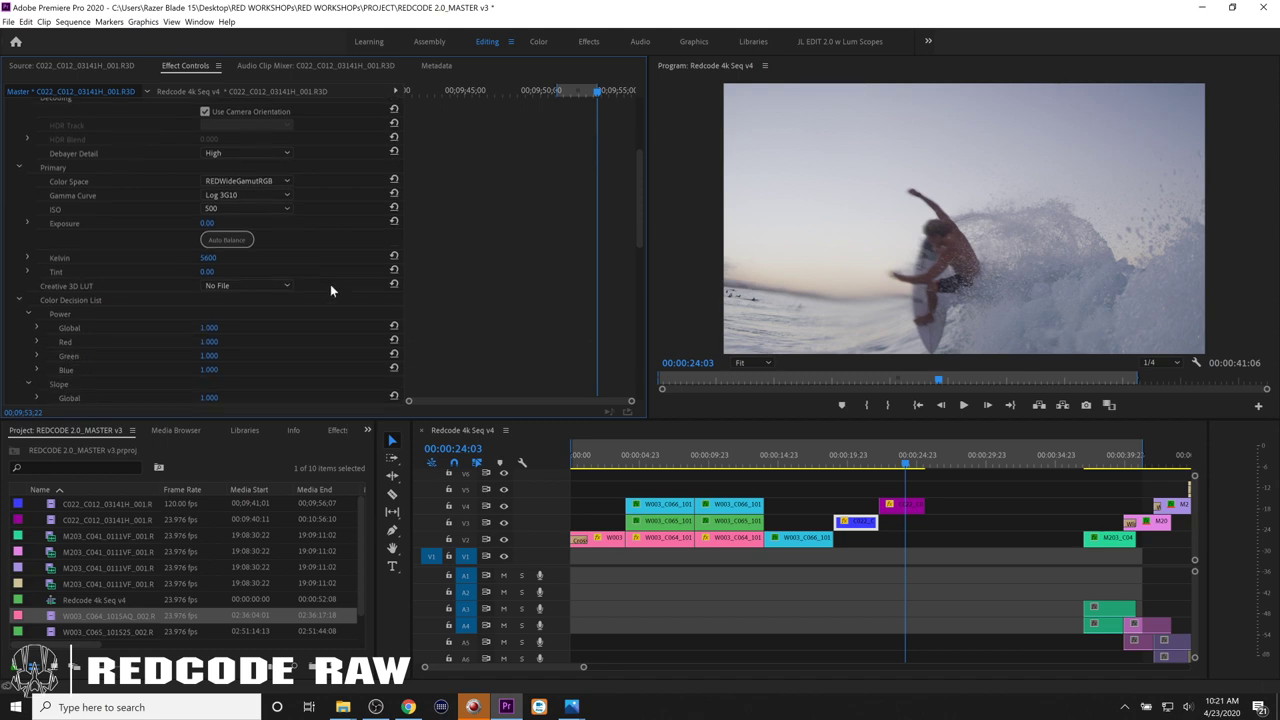
pyautogui.scroll(-4, 311, 290)
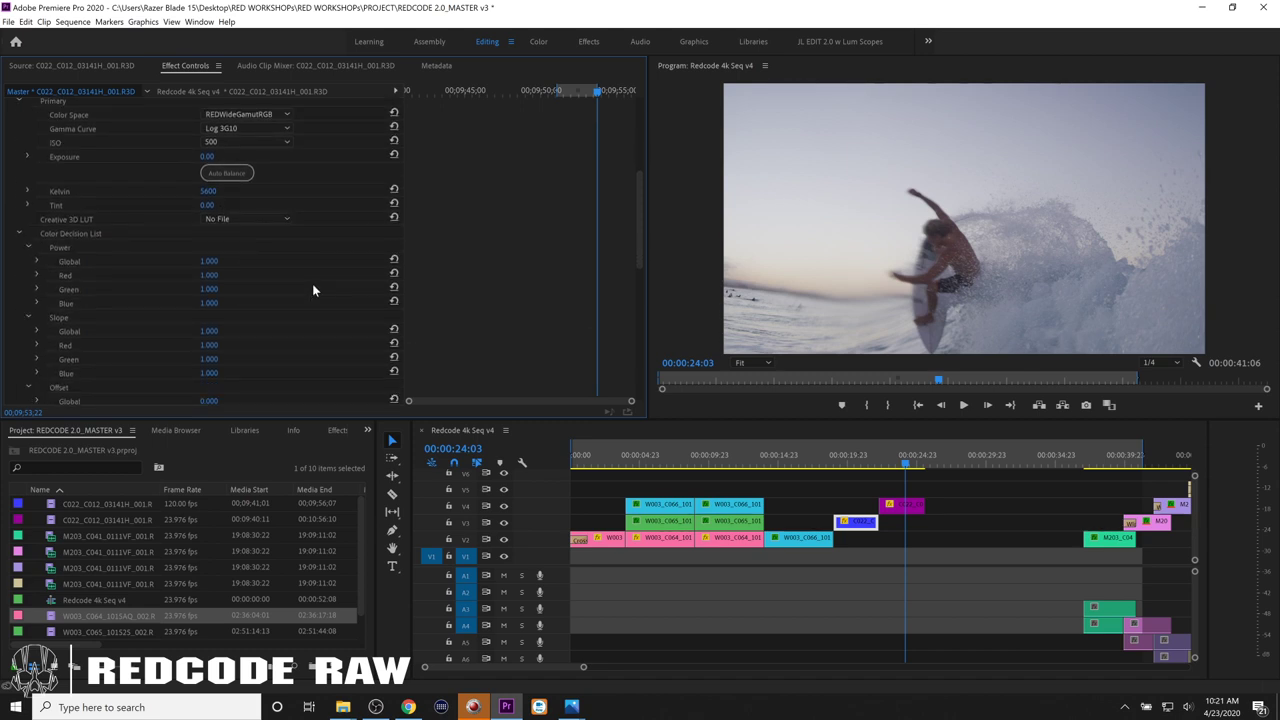
pyautogui.scroll(3, 312, 281)
pyautogui.scroll(1, 312, 287)
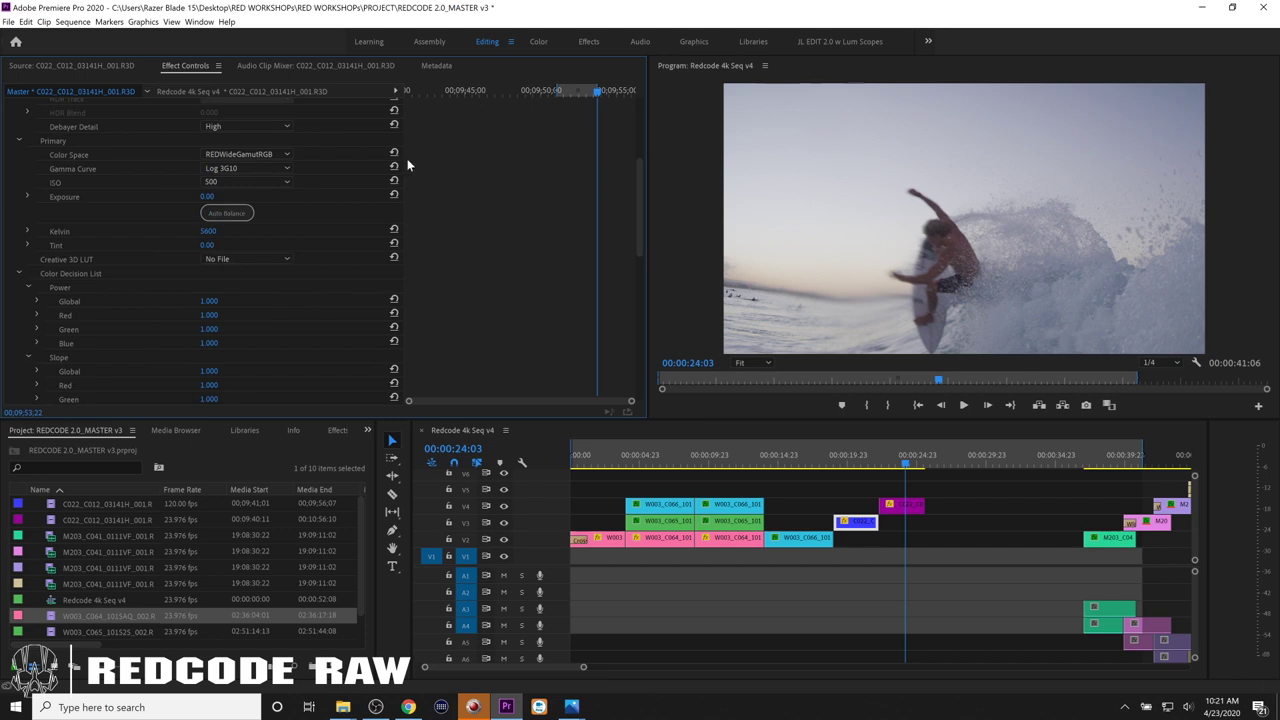
# Try ISO 1000 and settle on ISO 2000 in the blue surfing clip's master RED Source Settings.
pyautogui.scroll(3, 333, 262)
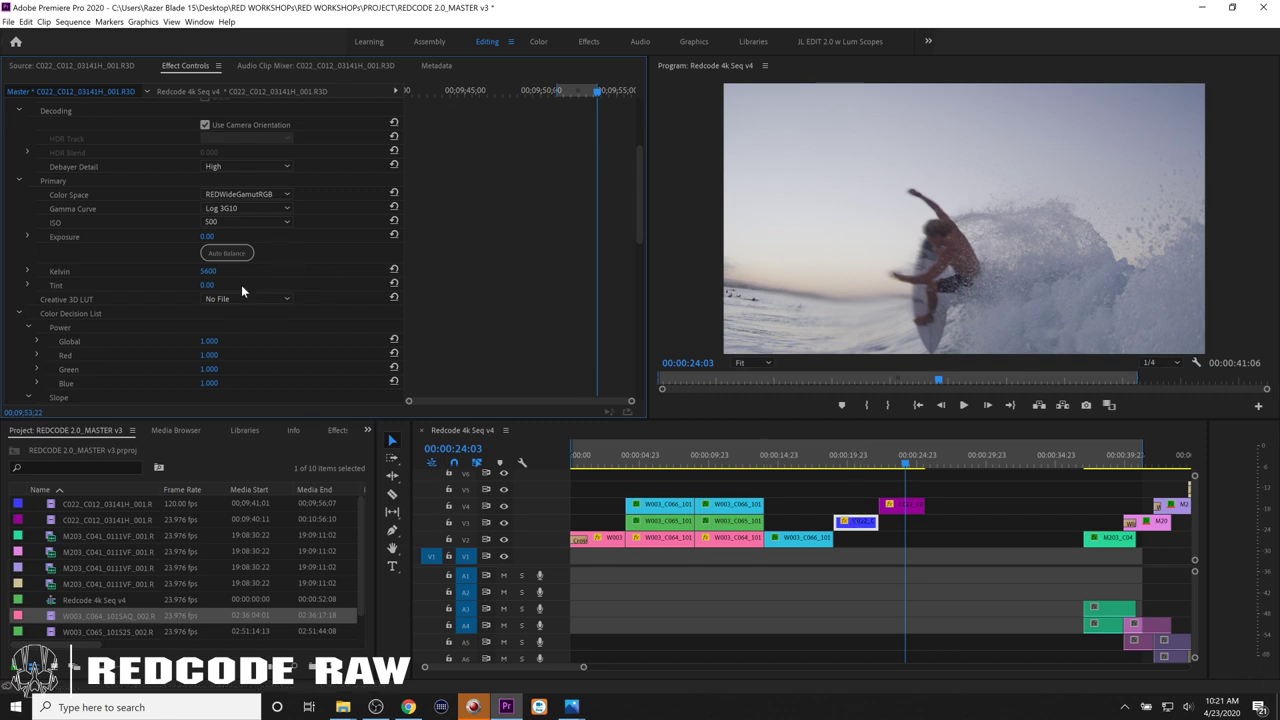
pyautogui.click(223, 221)
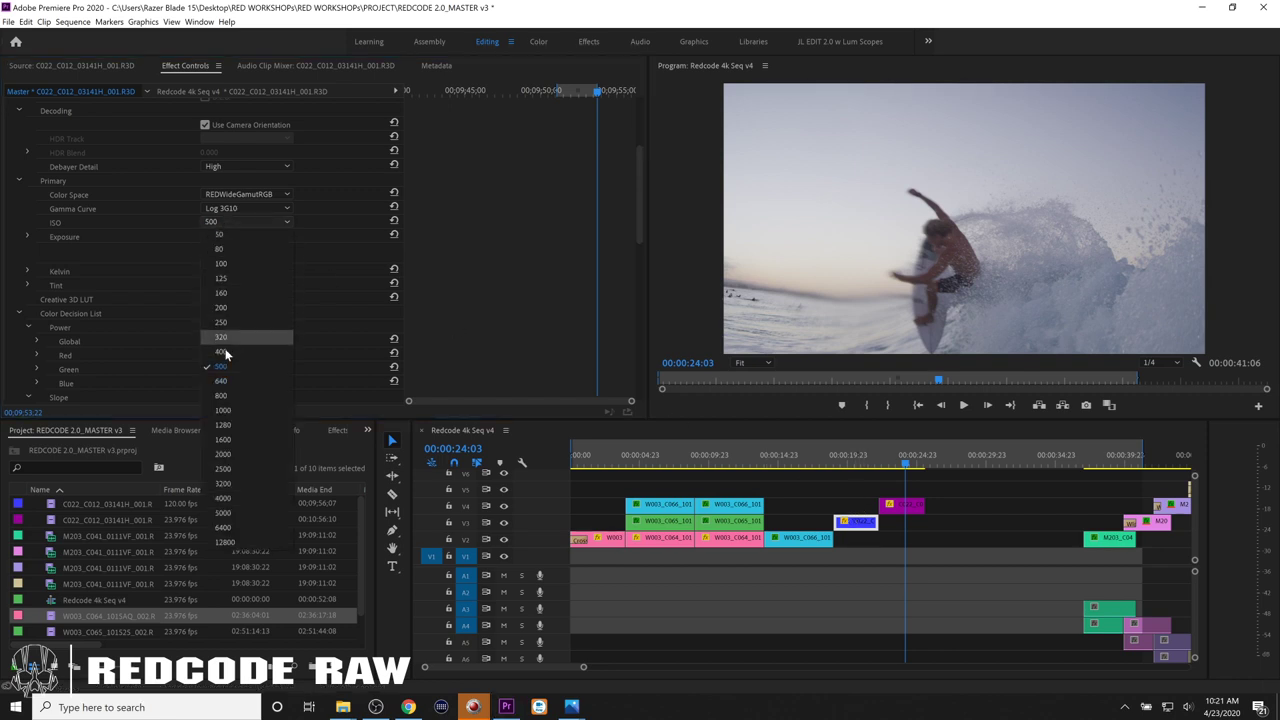
pyautogui.click(224, 413)
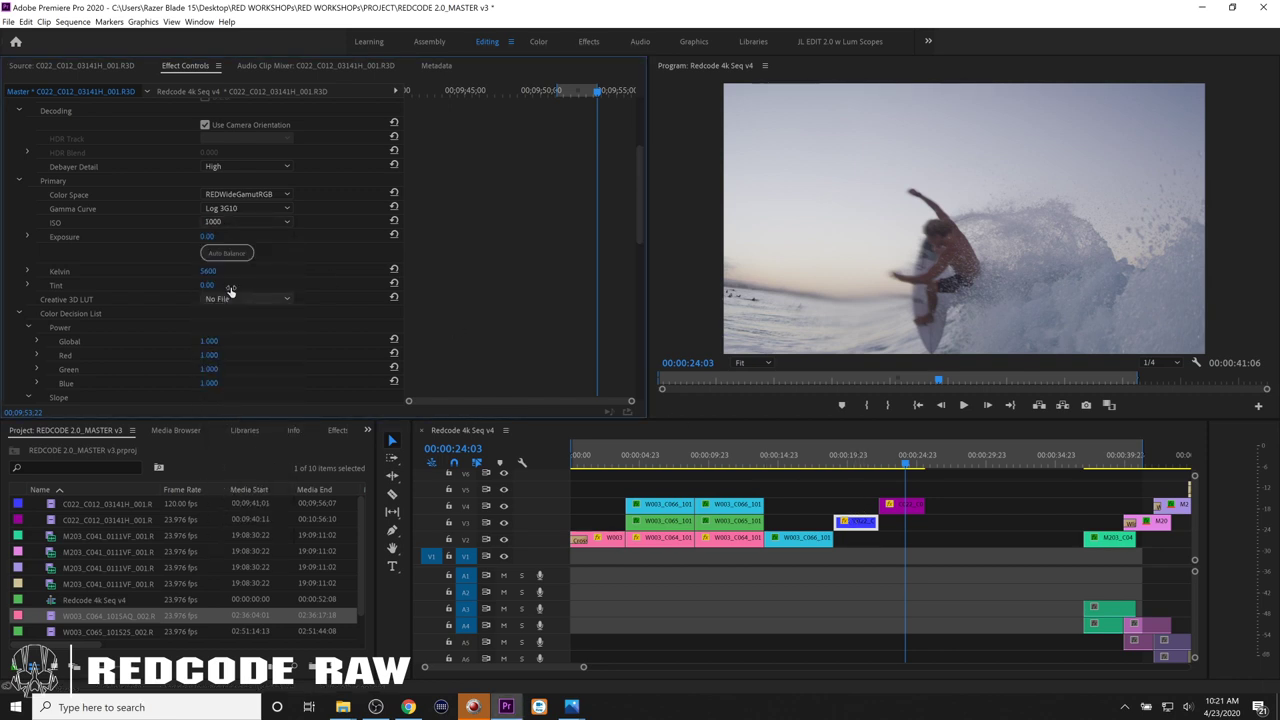
pyautogui.click(228, 221)
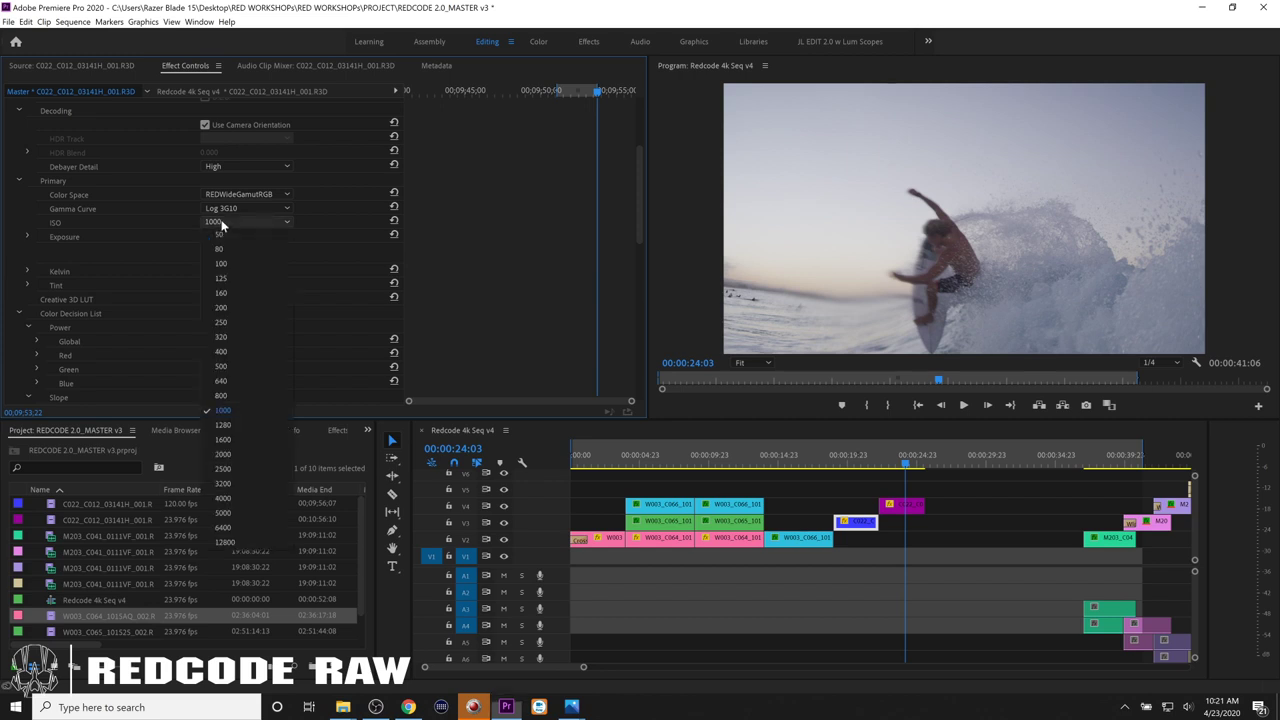
pyautogui.click(224, 457)
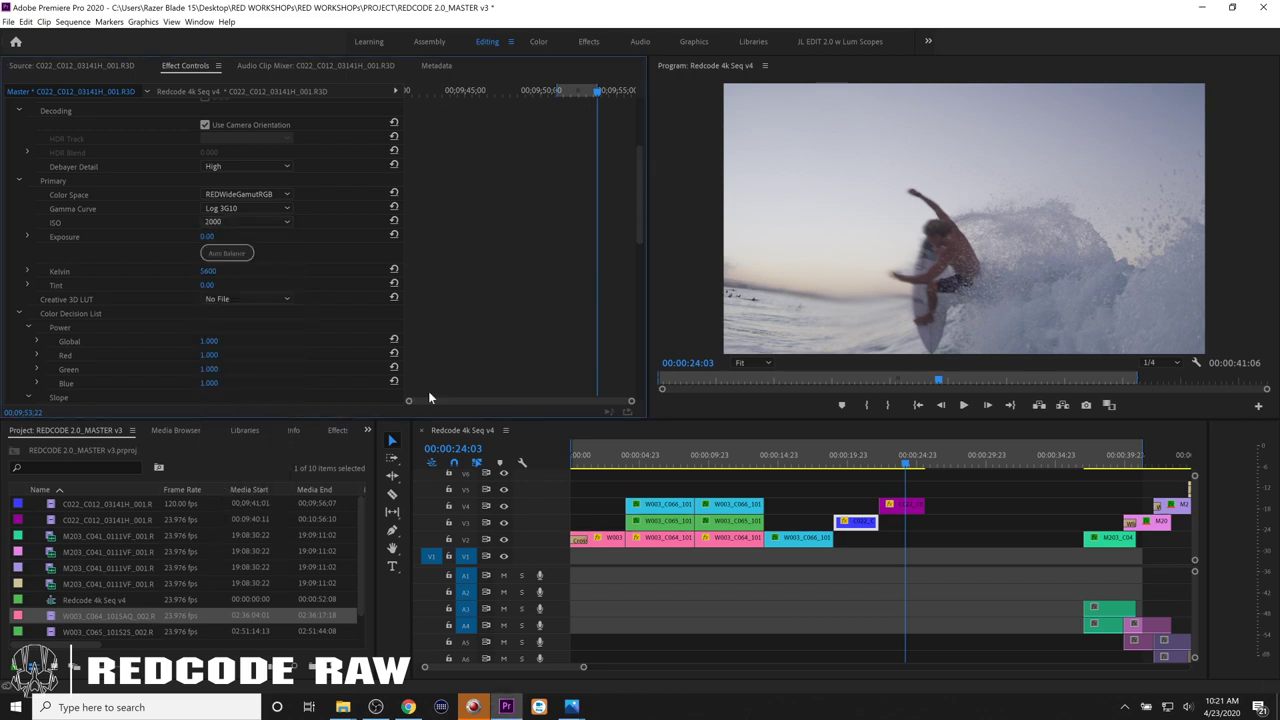
# Scrub between the blue and purple surfing clips and park the sequence playhead at 00:00:20:18.
pyautogui.click(852, 464)
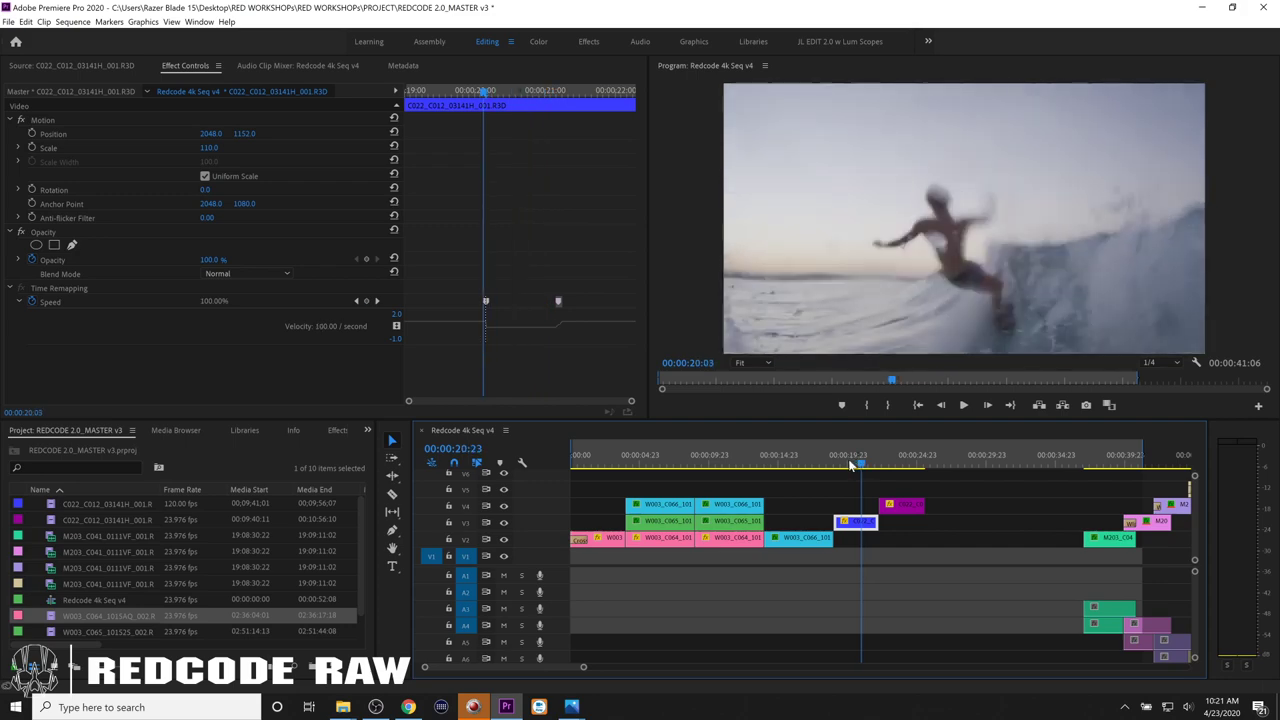
pyautogui.click(898, 466)
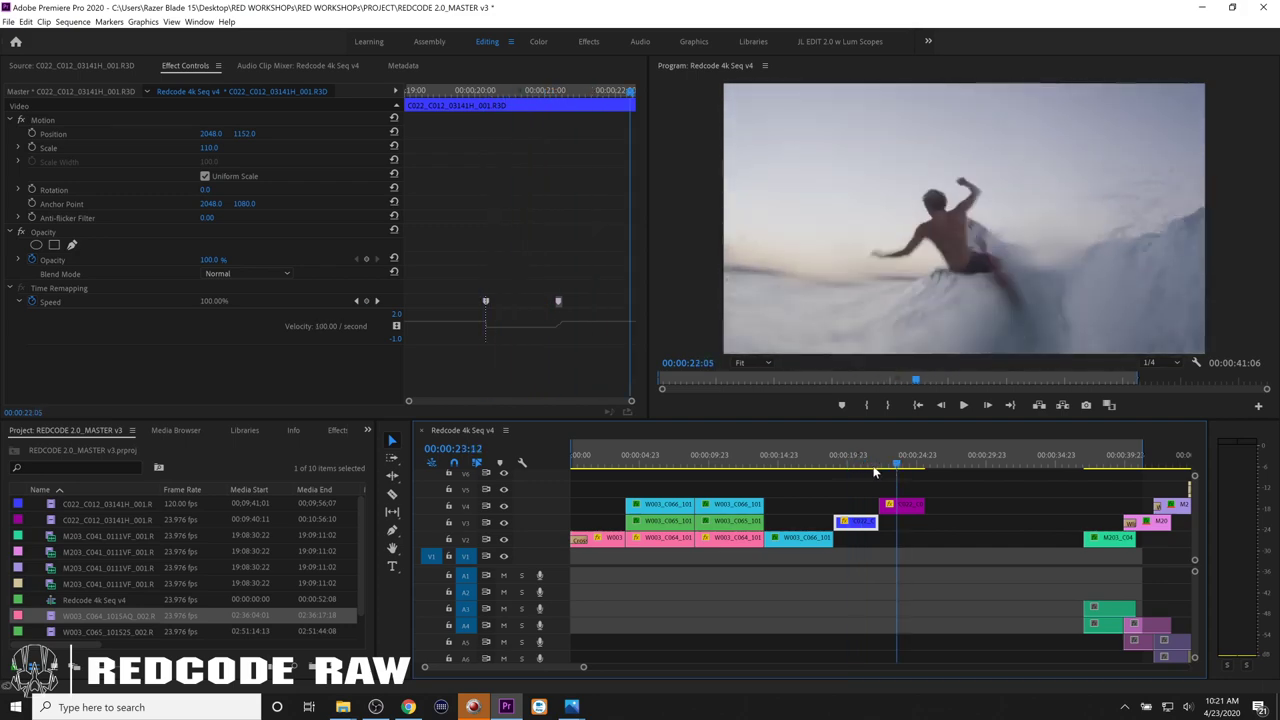
pyautogui.click(858, 466)
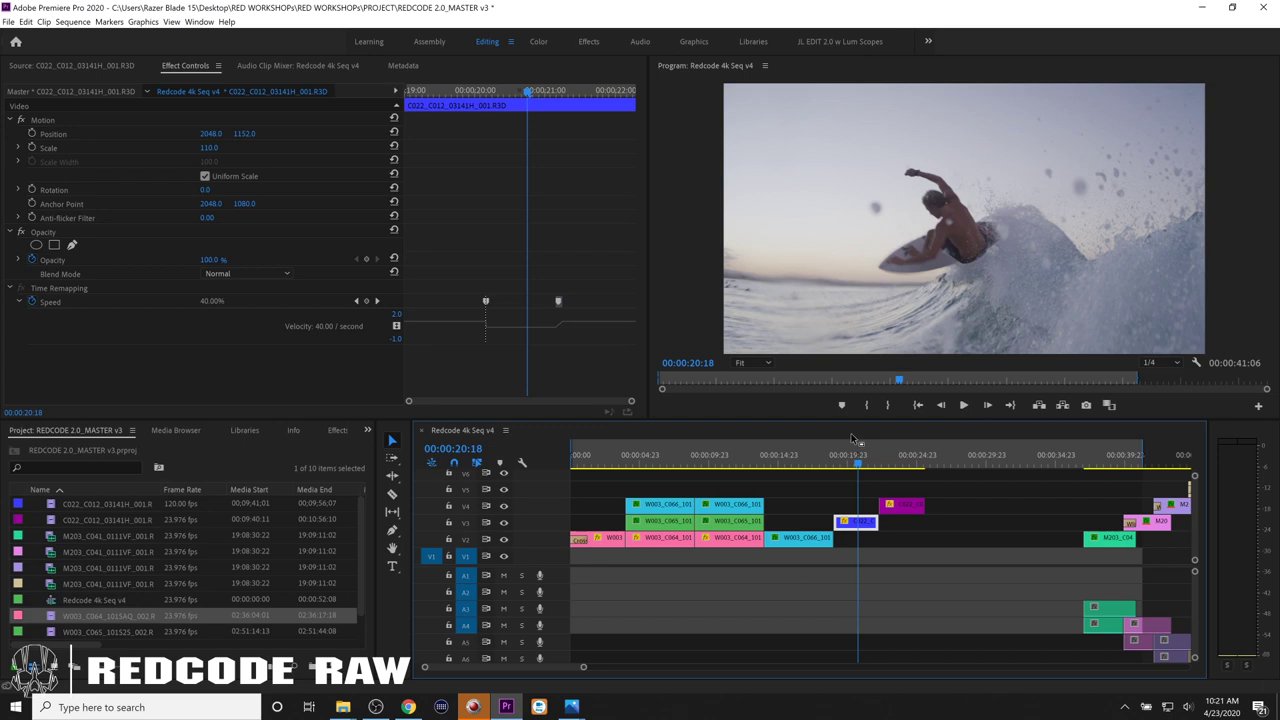
# Reveal the blue surfing clip's source file in File Explorer and select its C022_C012_03141H.RMD sidecar file.
pyautogui.rightClick(864, 524)
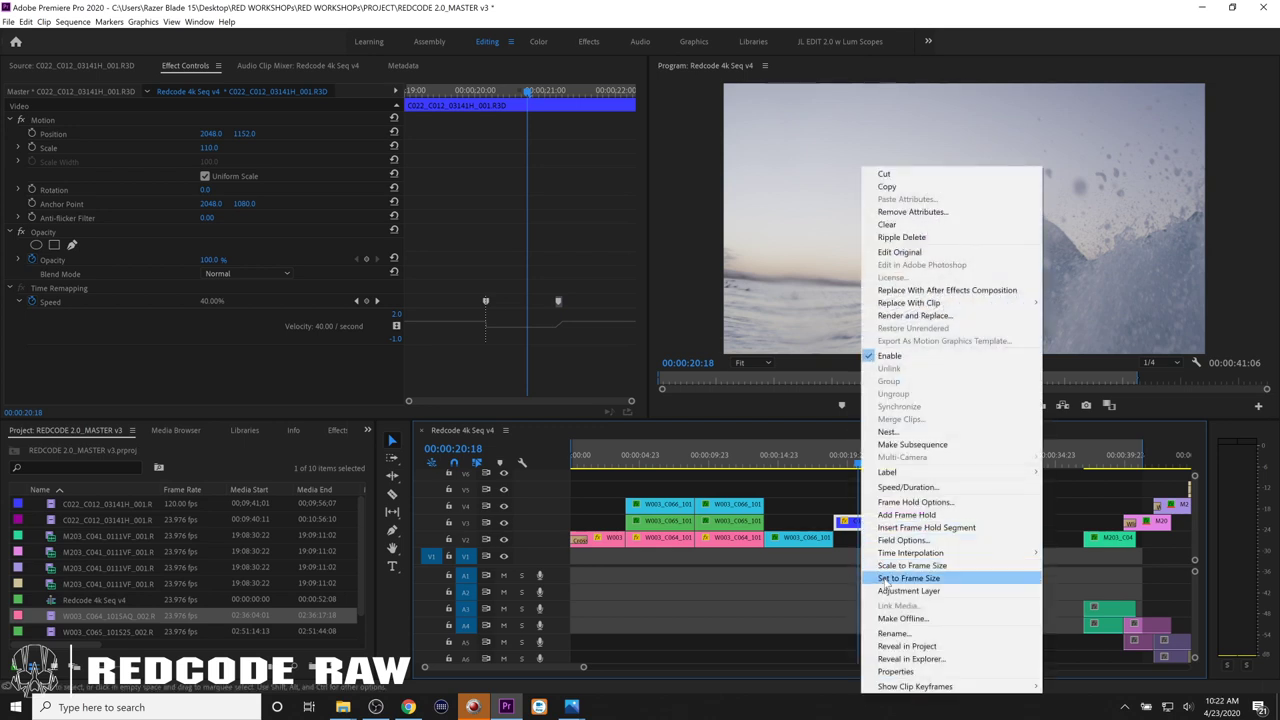
pyautogui.click(912, 660)
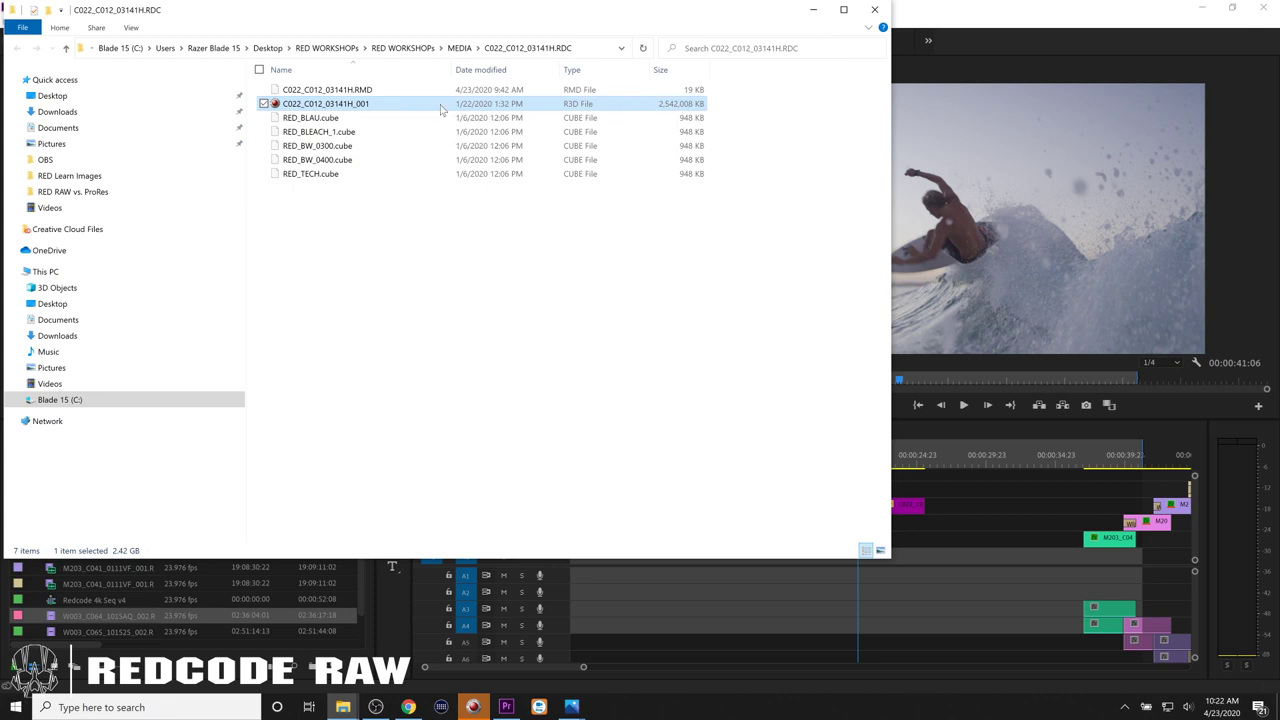
pyautogui.click(370, 92)
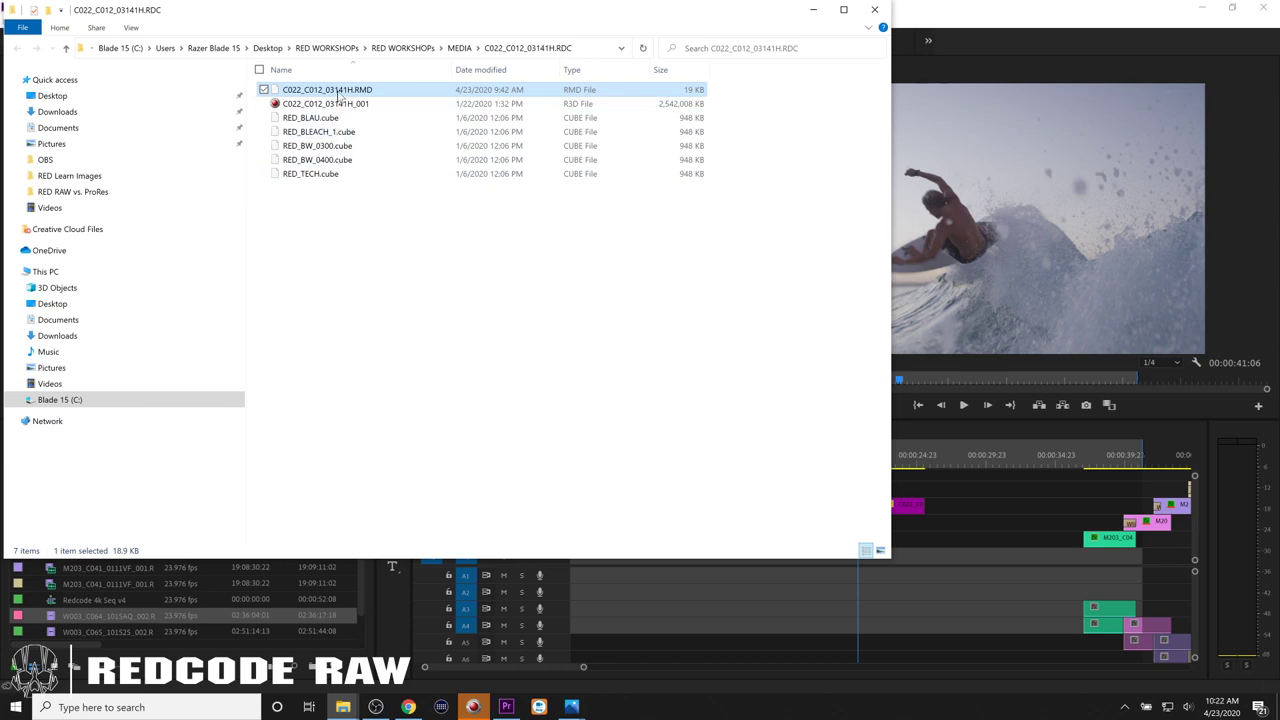
# Show the properties of the C022_C012_03141H.RDC folder in MEDIA beside the Explorer window and highlight the folder's size.
pyautogui.click(460, 48)
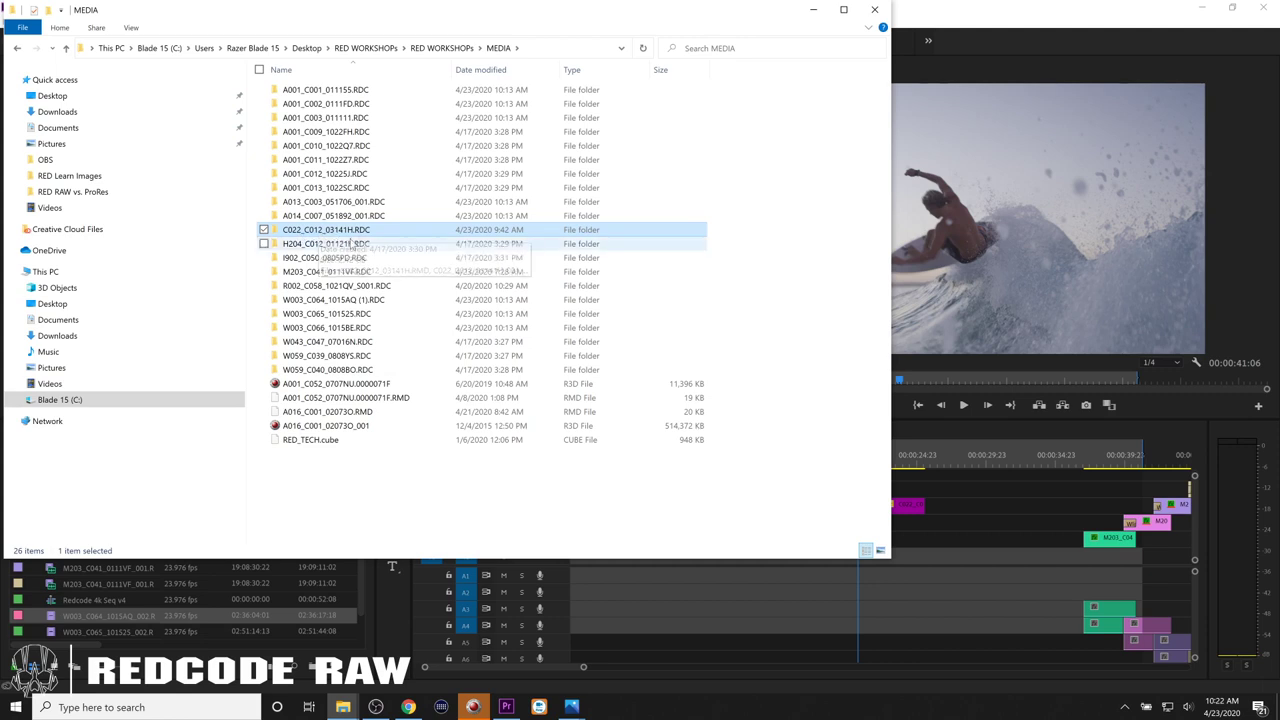
pyautogui.rightClick(322, 231)
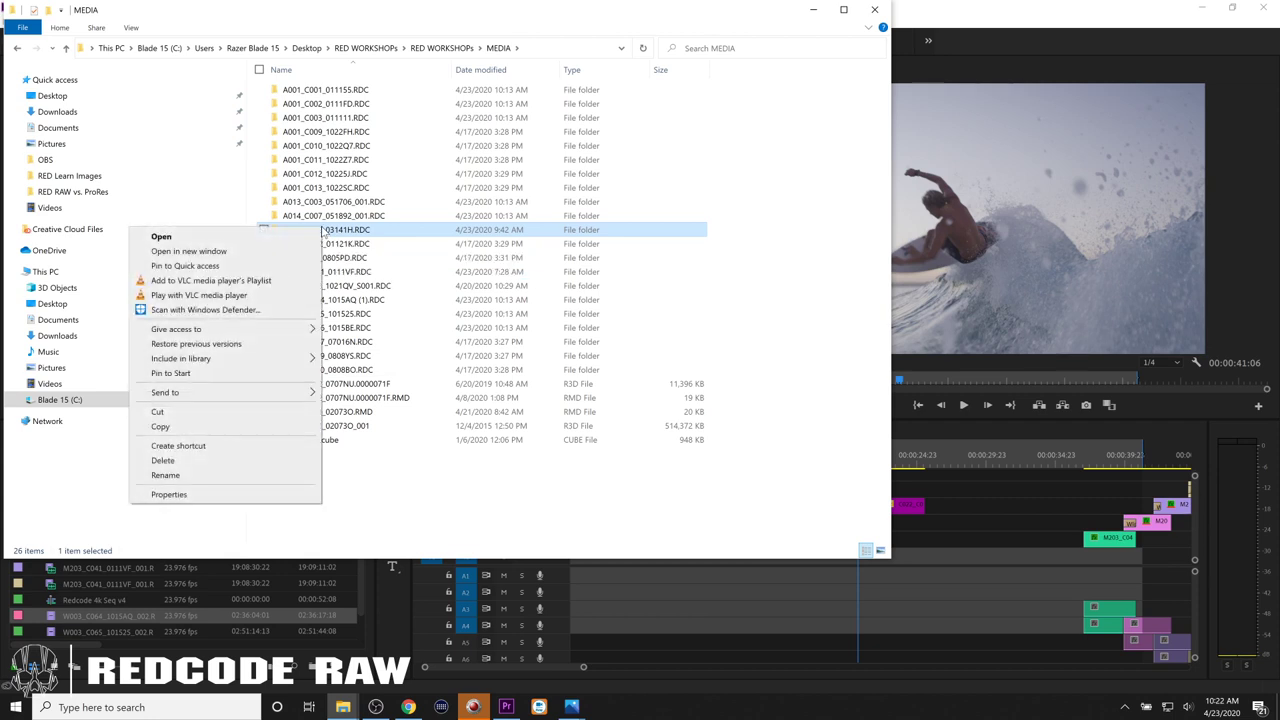
pyautogui.click(190, 494)
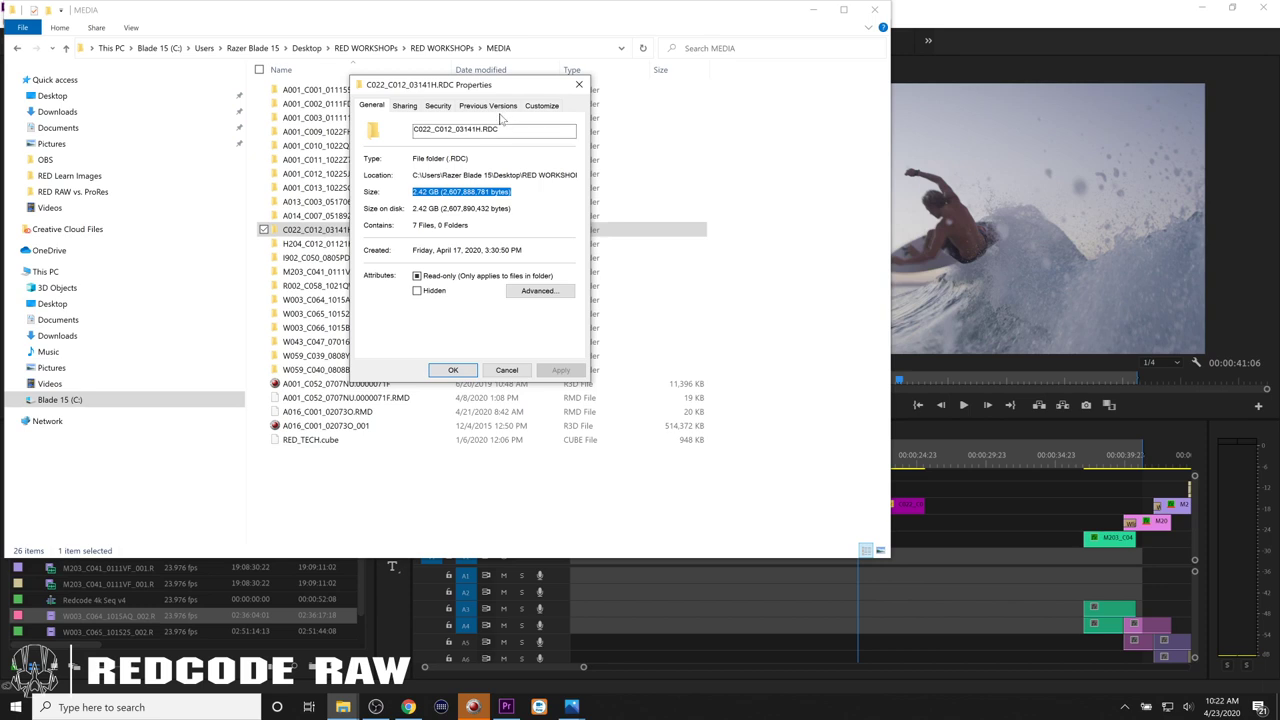
pyautogui.moveTo(480, 91); pyautogui.dragTo(298, 96)
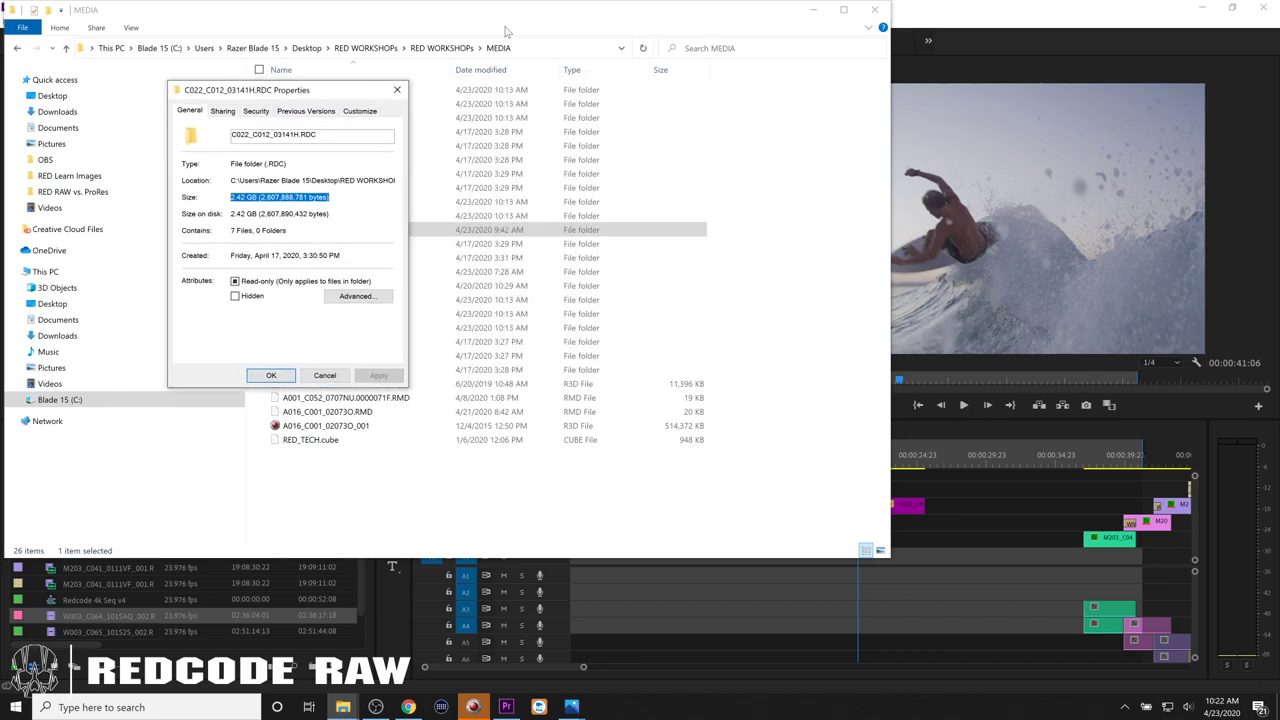
pyautogui.press('Escape')
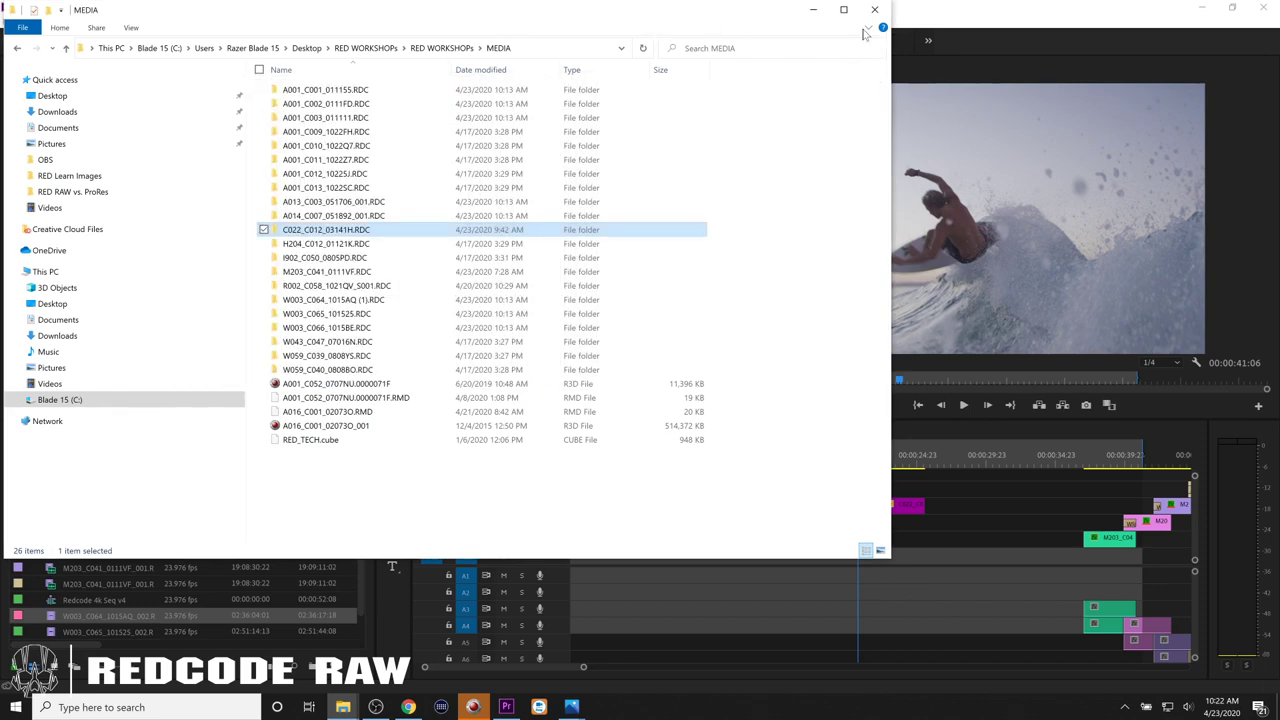
pyautogui.moveTo(708, 12); pyautogui.dragTo(1125, 47)
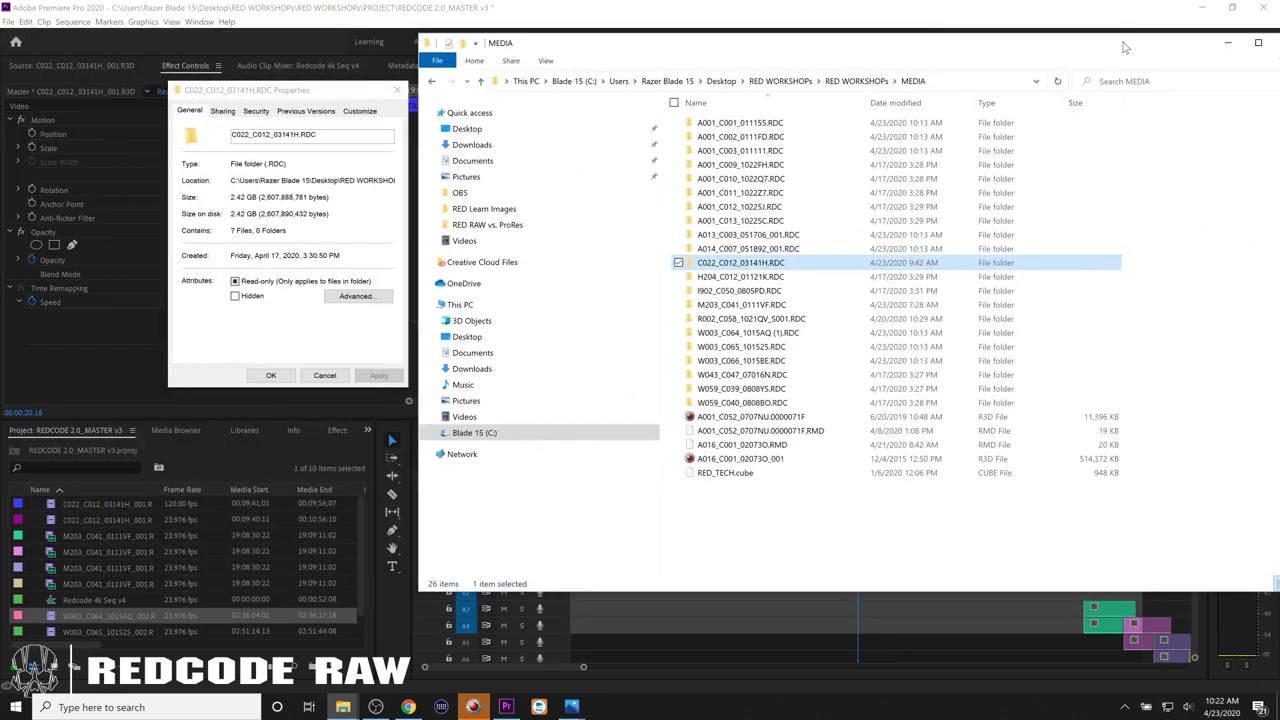
pyautogui.moveTo(229, 198); pyautogui.dragTo(308, 199)
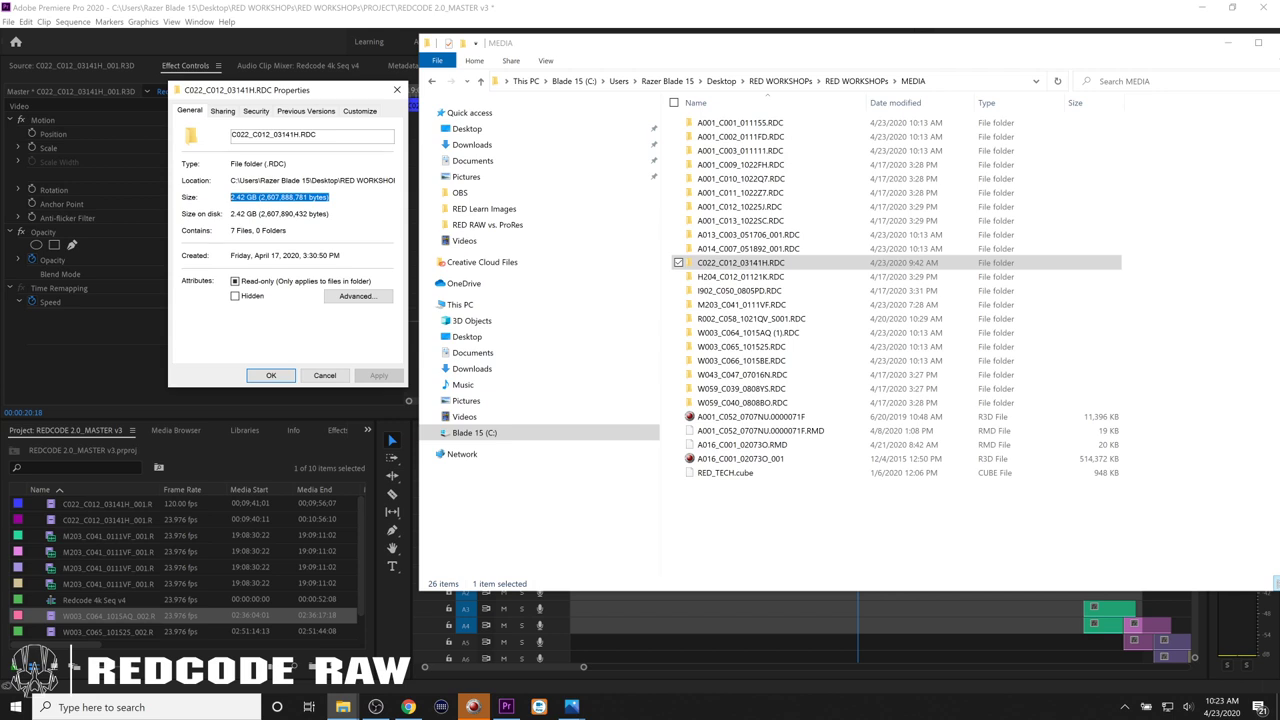
# View the image "4K 4444 vs 2K 4444 - BEST RC Comp" from RED RAW vs. ProRes beside the RDC folder's properties.
pyautogui.click(487, 225)
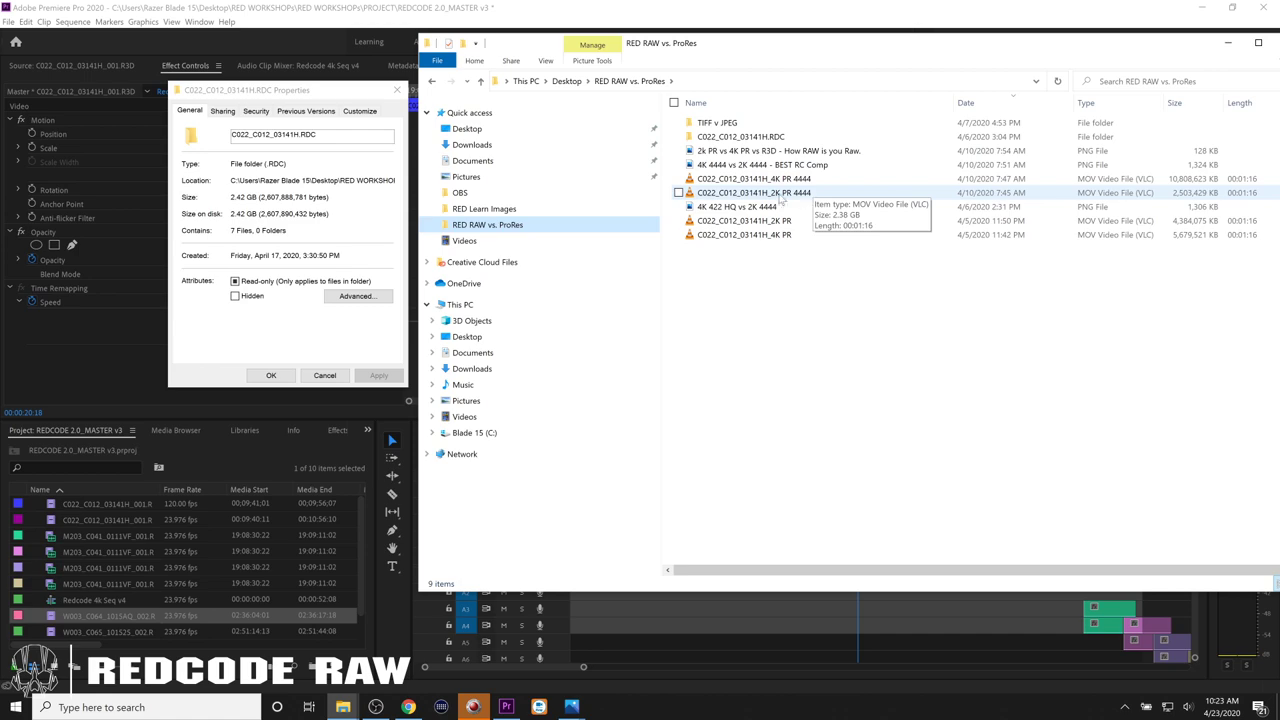
pyautogui.click(735, 168)
pyautogui.doubleClick(735, 168)
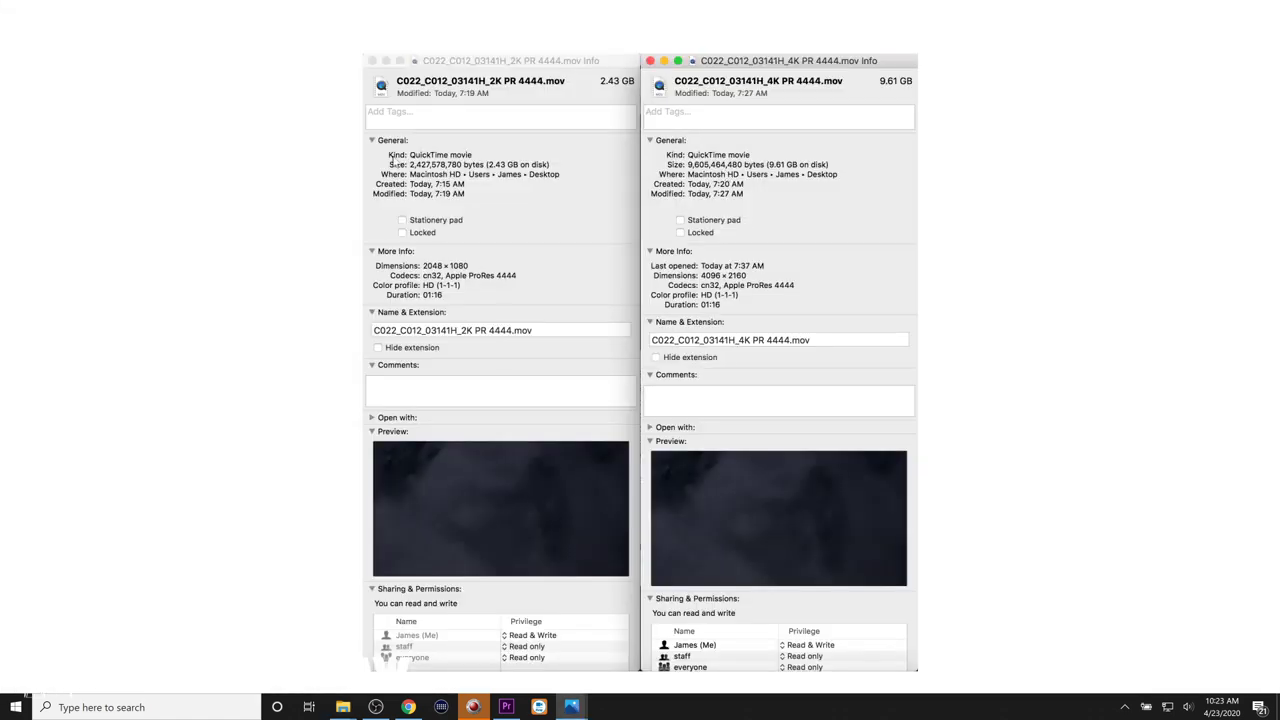
pyautogui.click(1233, 11)
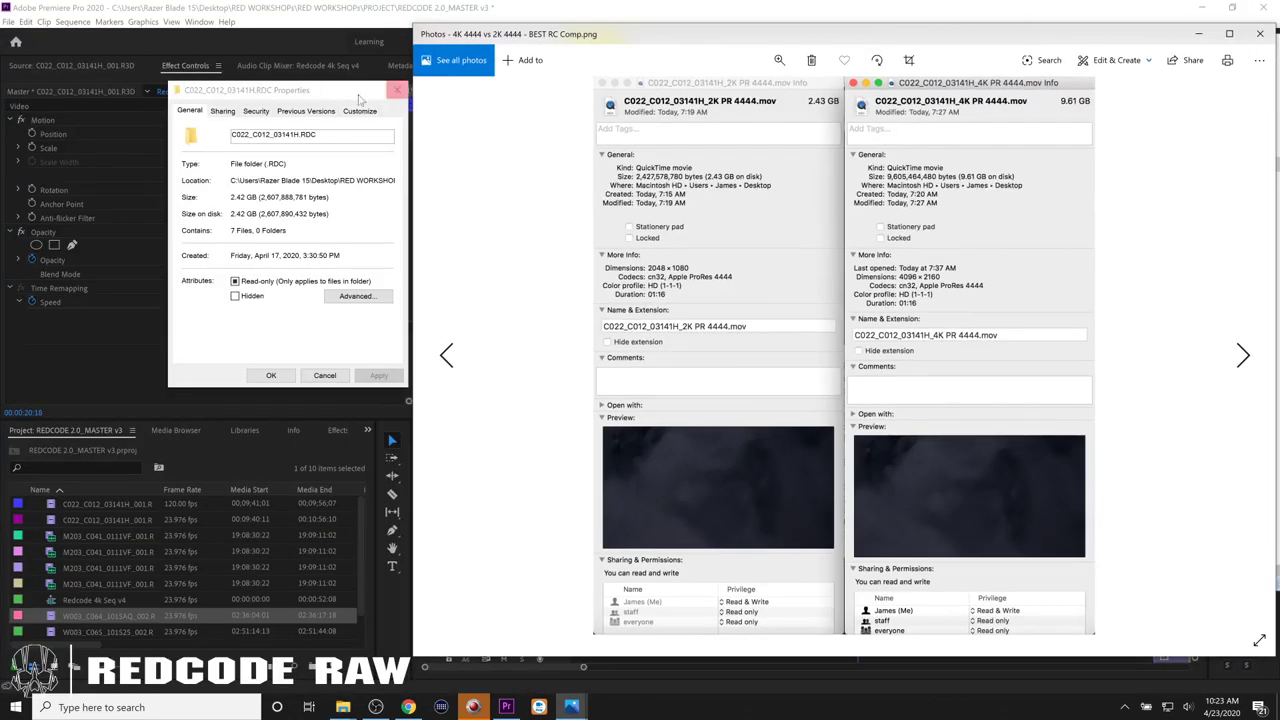
pyautogui.moveTo(344, 97); pyautogui.dragTo(518, 94)
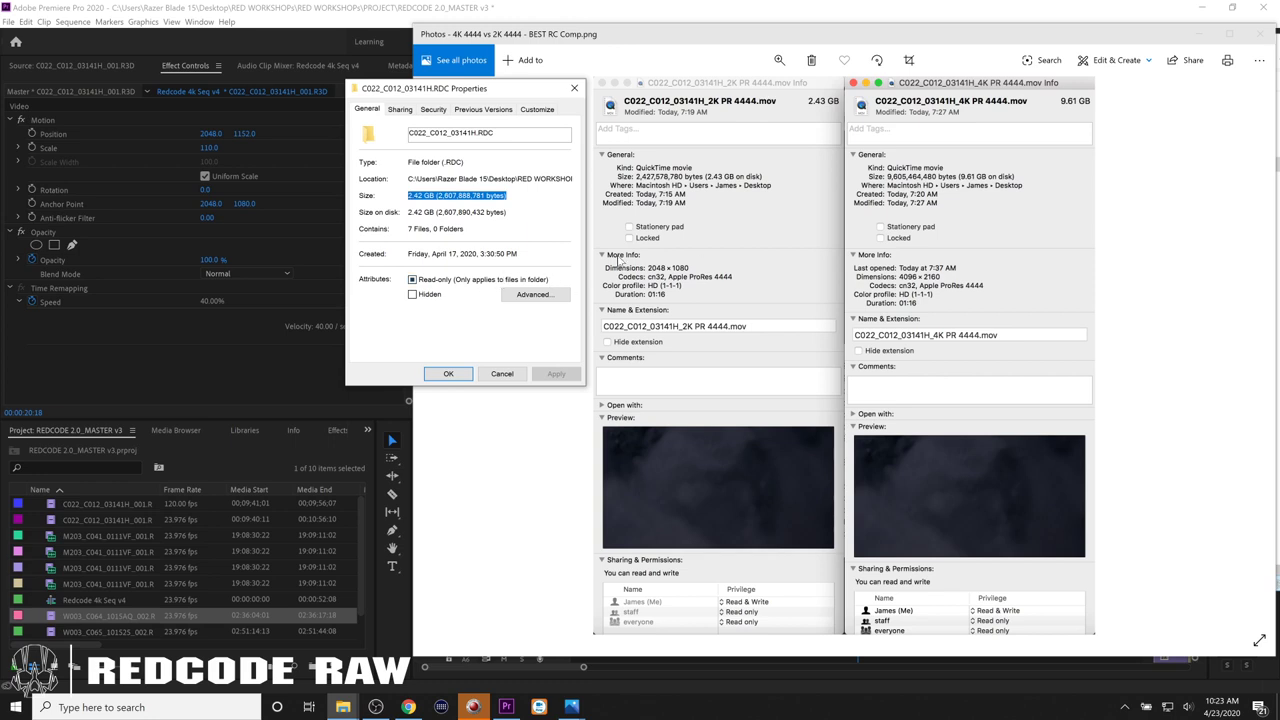
# Import the 2K PR 4444 and 4K PR 4444 movies of C022_C012_03141H from RED RAW vs. ProRes into the Premiere Pro project.
pyautogui.click(507, 706)
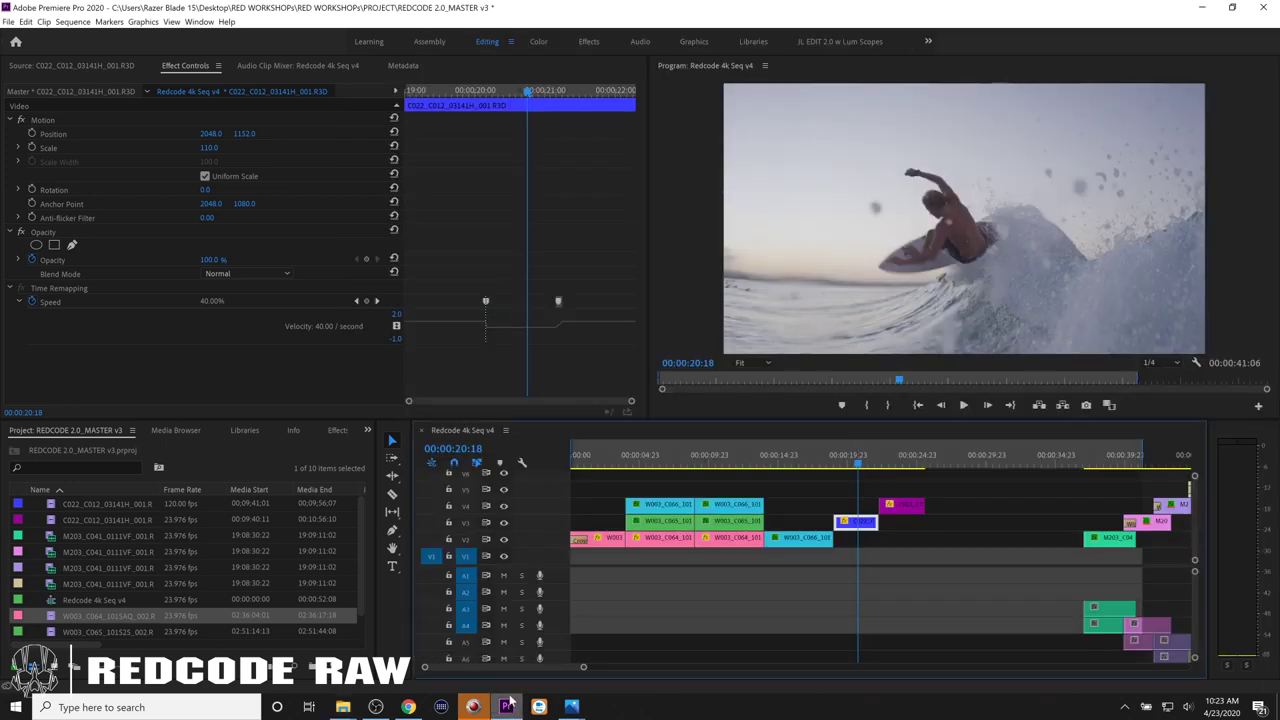
pyautogui.moveTo(343, 706)
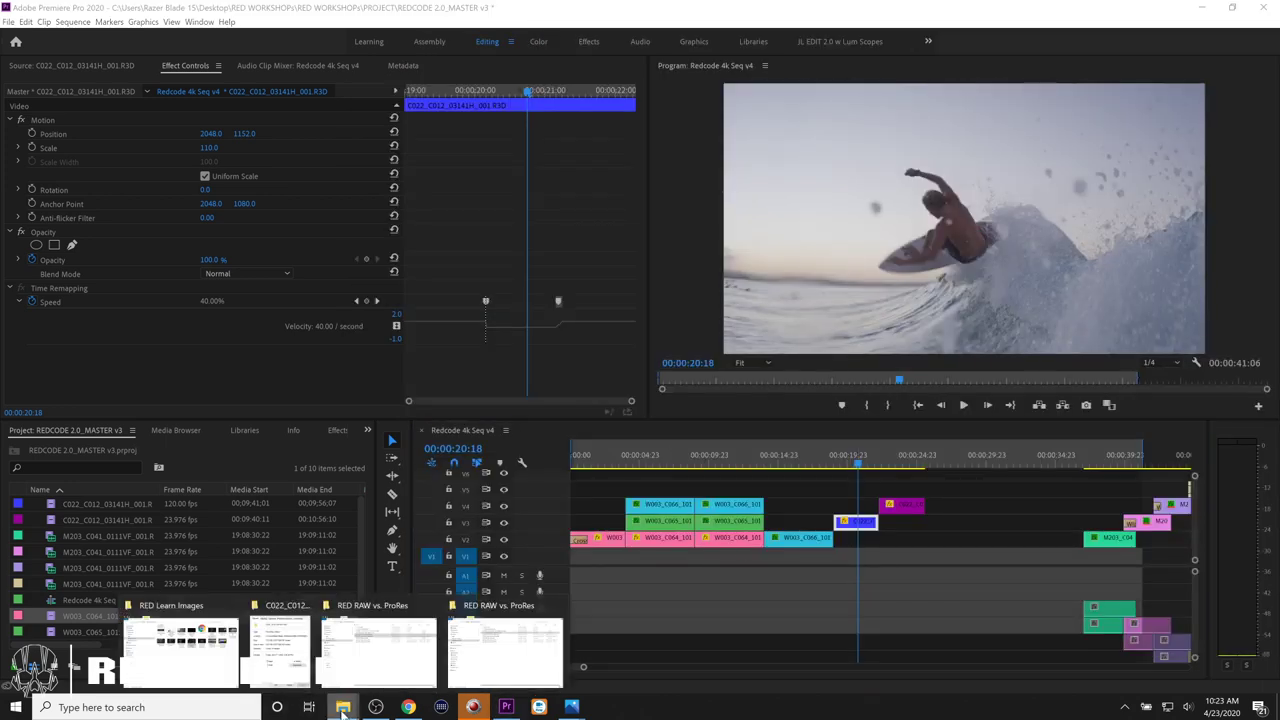
pyautogui.click(378, 648)
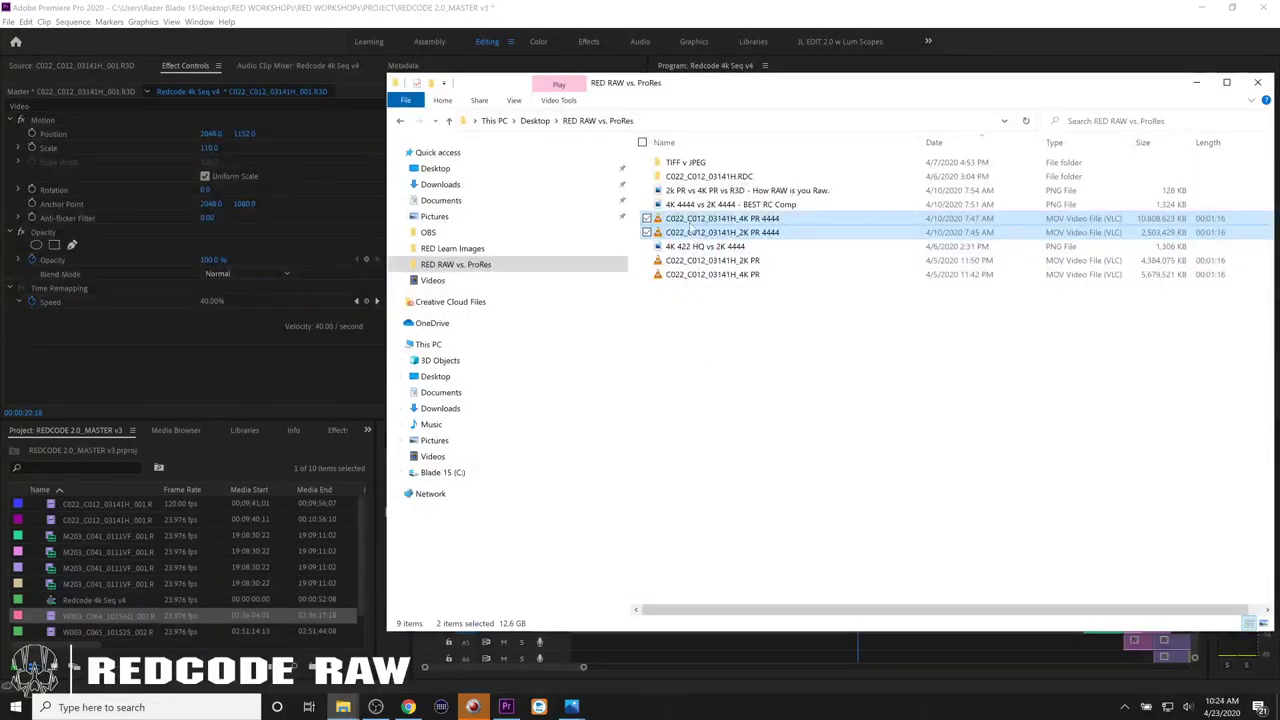
pyautogui.moveTo(688, 222); pyautogui.dragTo(152, 562)
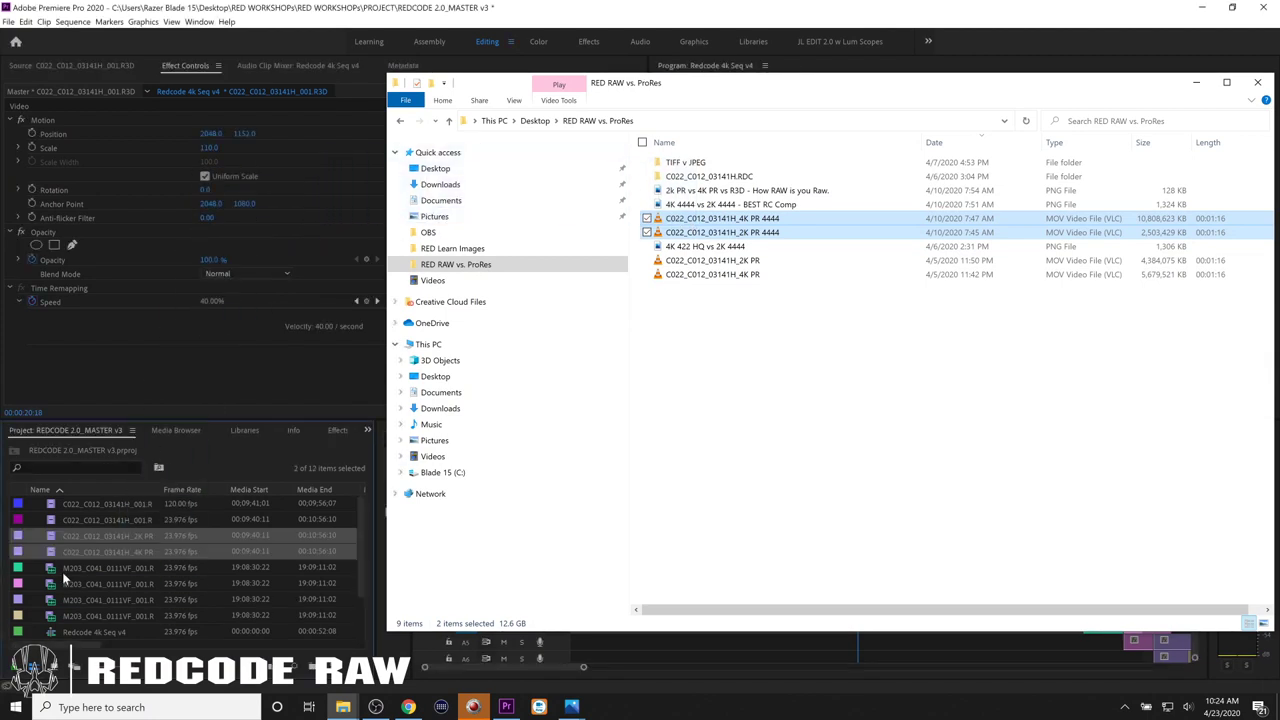
# Place about 15 seconds of C022_C012_03141H_2K PR 4444.mov on V3 after the blue surfing clip and view it at 00:00:25:23.
pyautogui.doubleClick(55, 534)
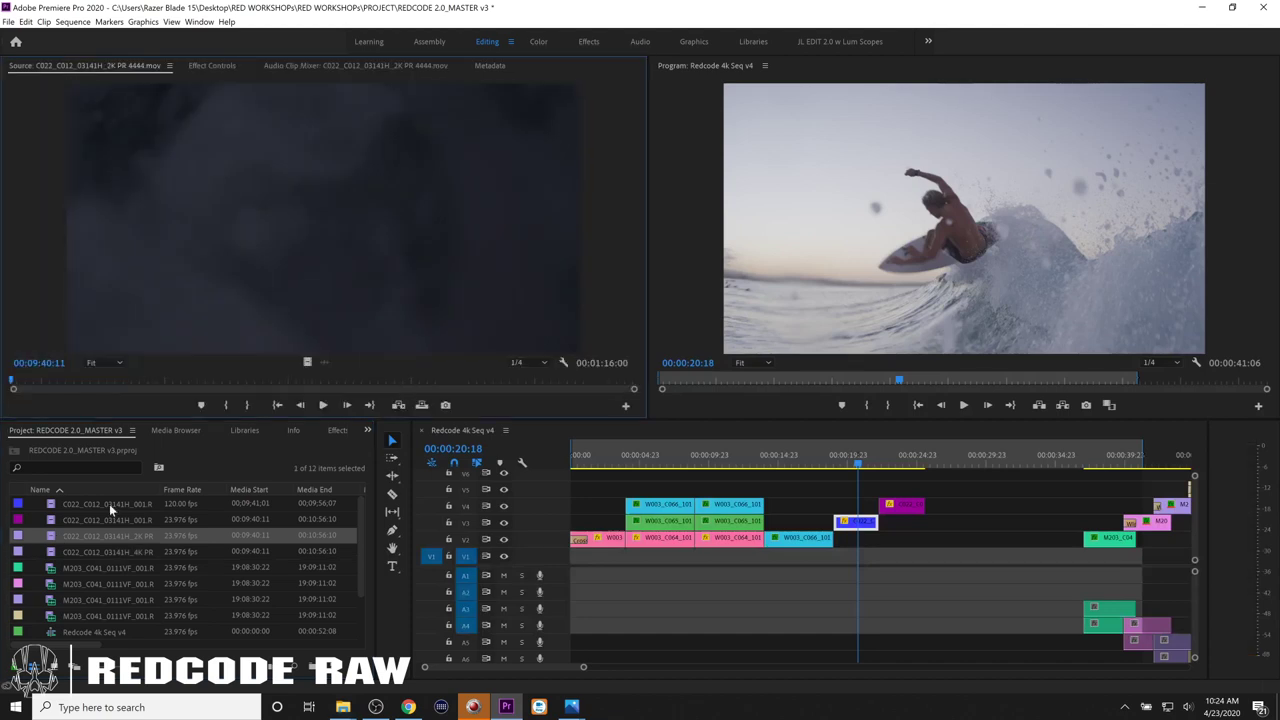
pyautogui.moveTo(349, 386); pyautogui.dragTo(536, 383)
pyautogui.press('i')
pyautogui.press('o')
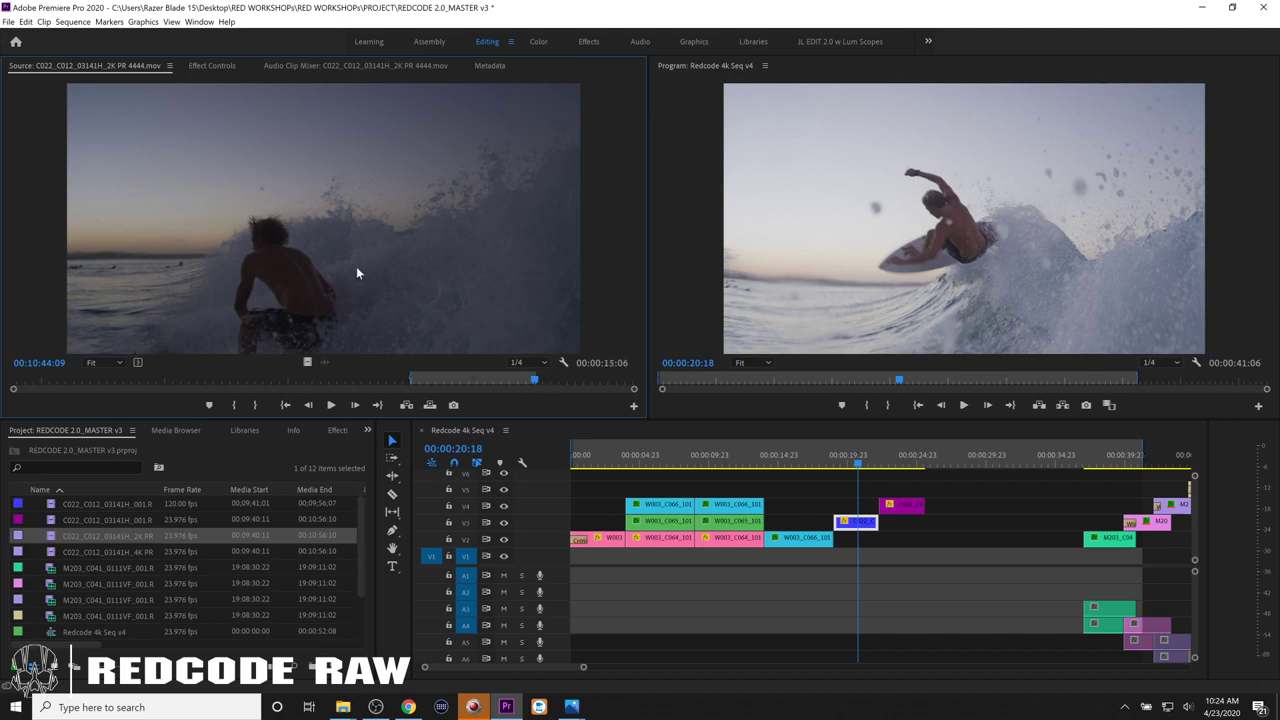
pyautogui.moveTo(356, 266); pyautogui.dragTo(905, 530)
pyautogui.moveTo(912, 463); pyautogui.dragTo(931, 471)
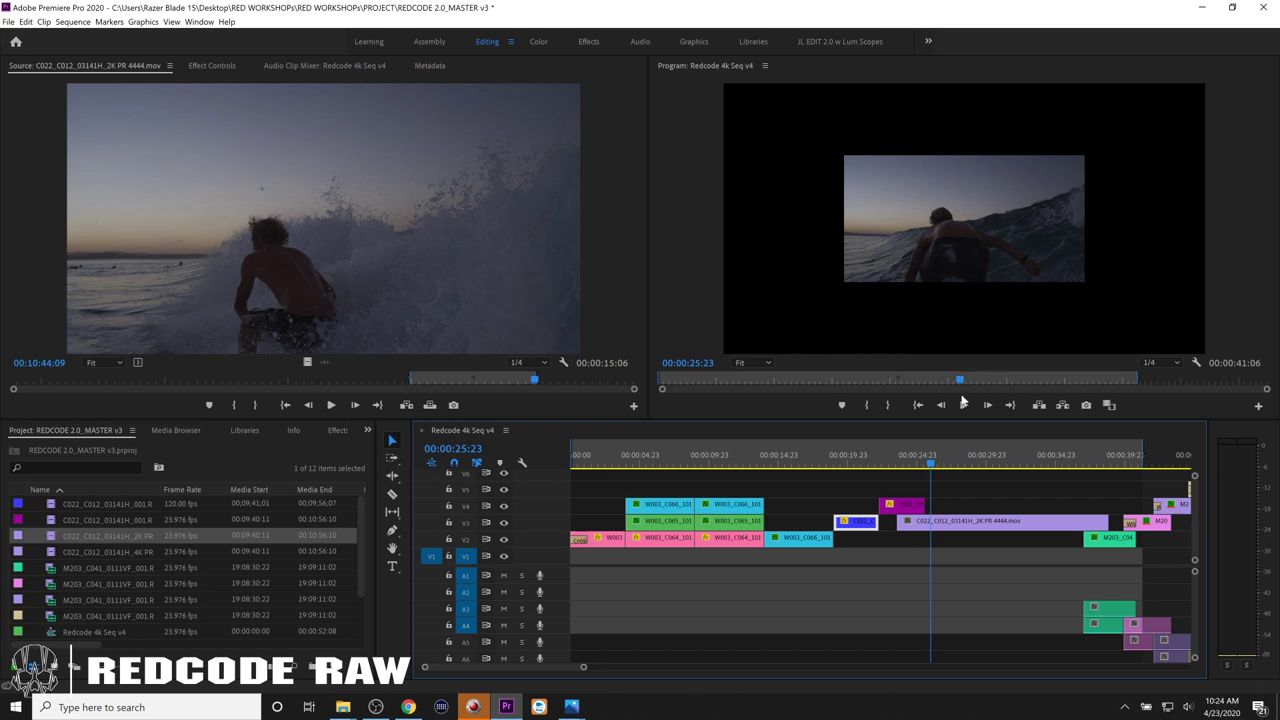
# Delete the 2K PR 4444 clip from track V3 of the sequence.
pyautogui.rightClick(967, 524)
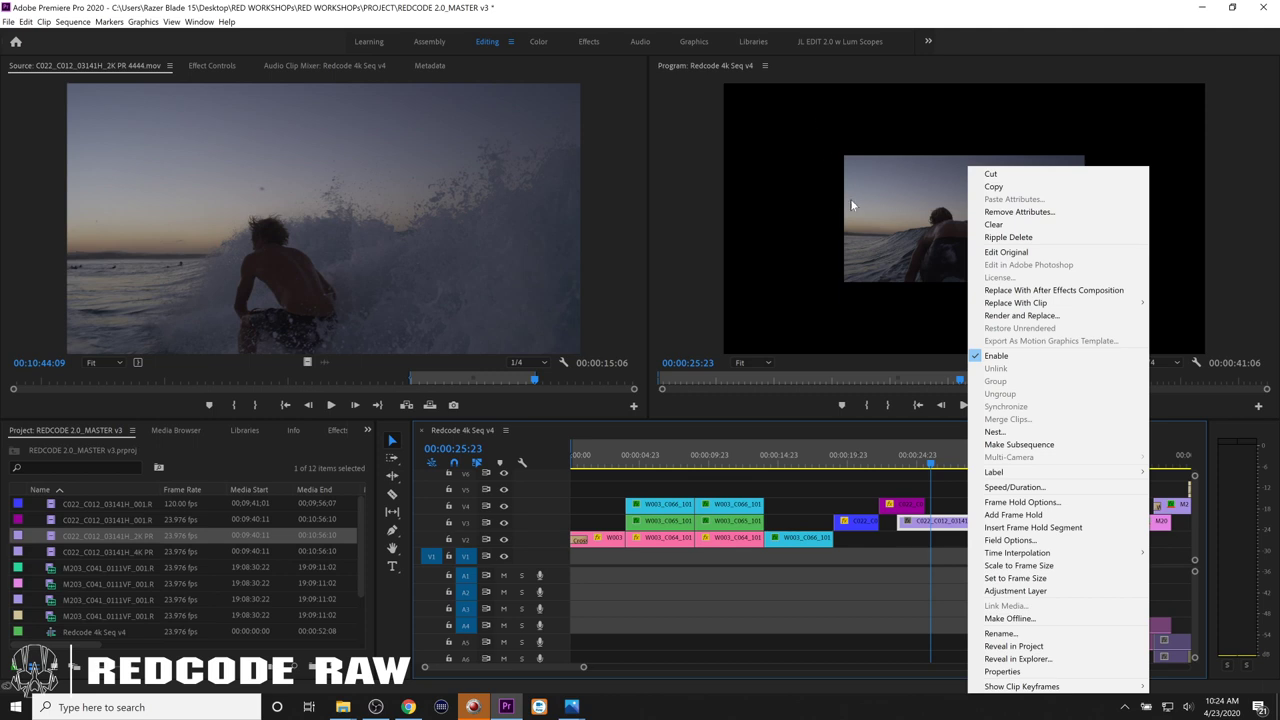
pyautogui.click(812, 346)
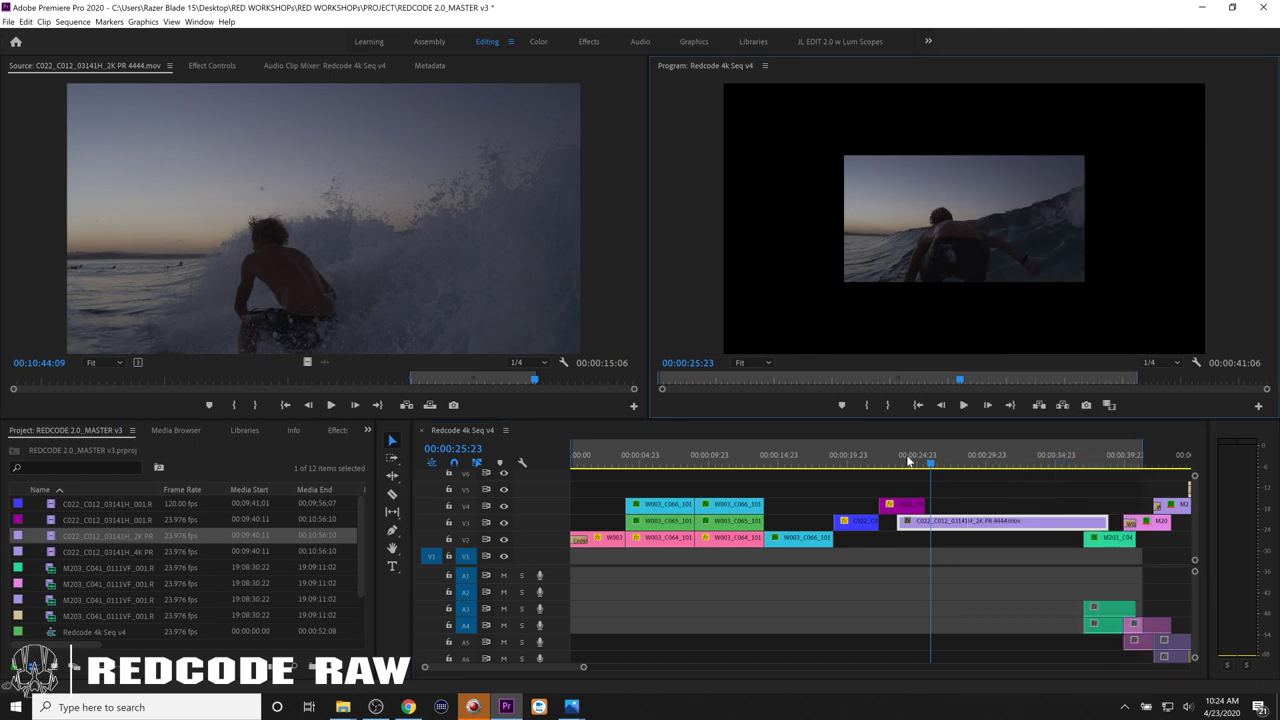
pyautogui.click(950, 527)
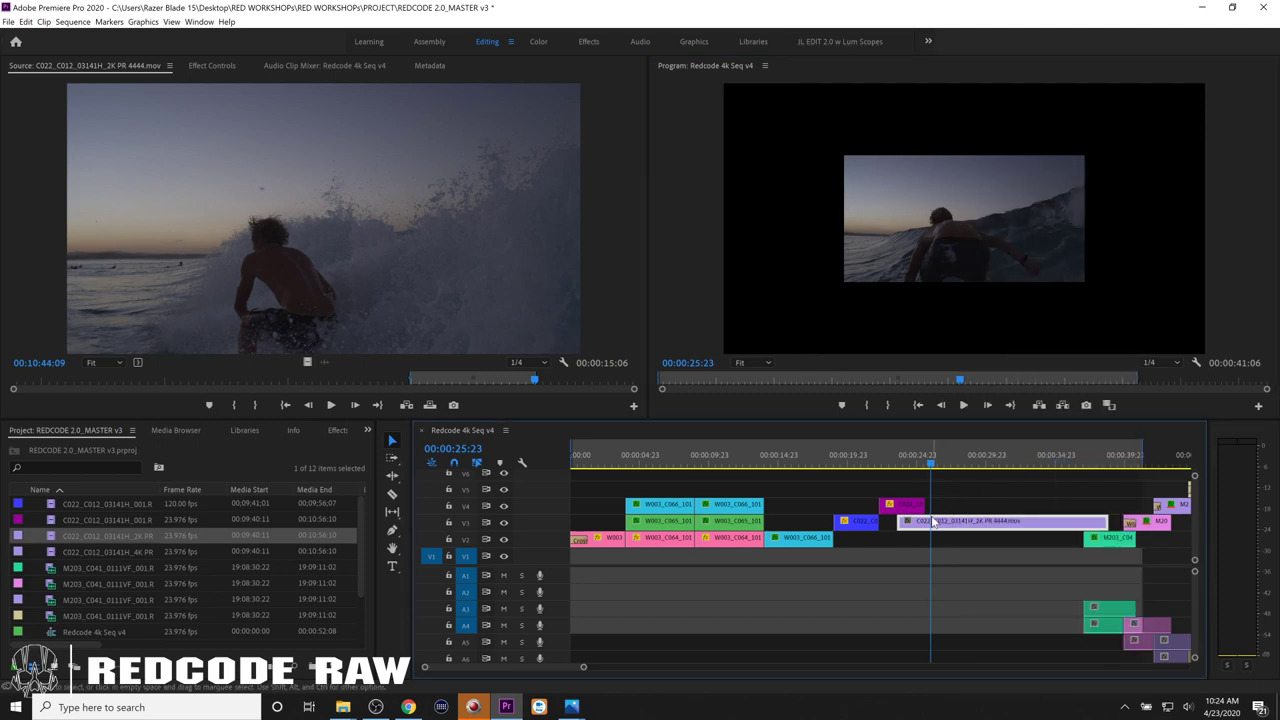
pyautogui.press('Delete')
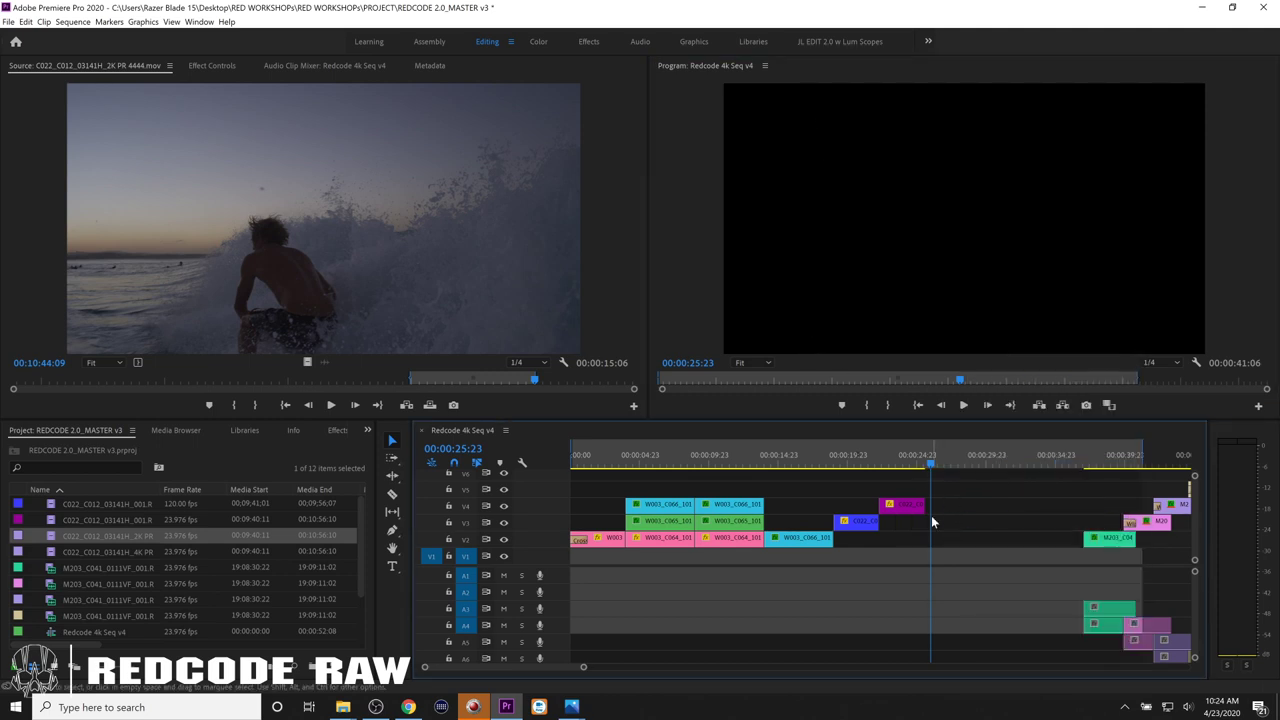
# Mark about 14 seconds of C022_C012_03141H_4K PR 4444.mov and place it on V3 across the 00:00:25:23 playhead.
pyautogui.click(146, 552)
pyautogui.doubleClick(52, 556)
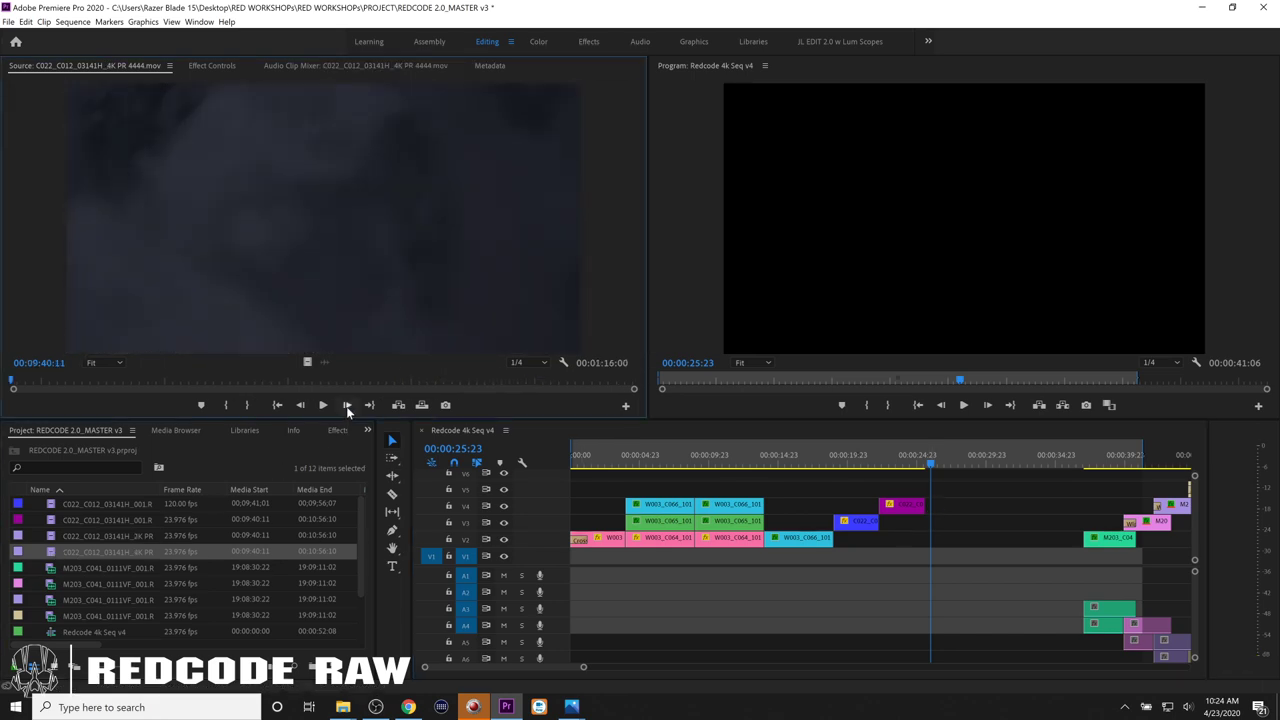
pyautogui.moveTo(364, 382); pyautogui.dragTo(524, 381)
pyautogui.press('i')
pyautogui.press('o')
pyautogui.moveTo(409, 258); pyautogui.dragTo(916, 530)
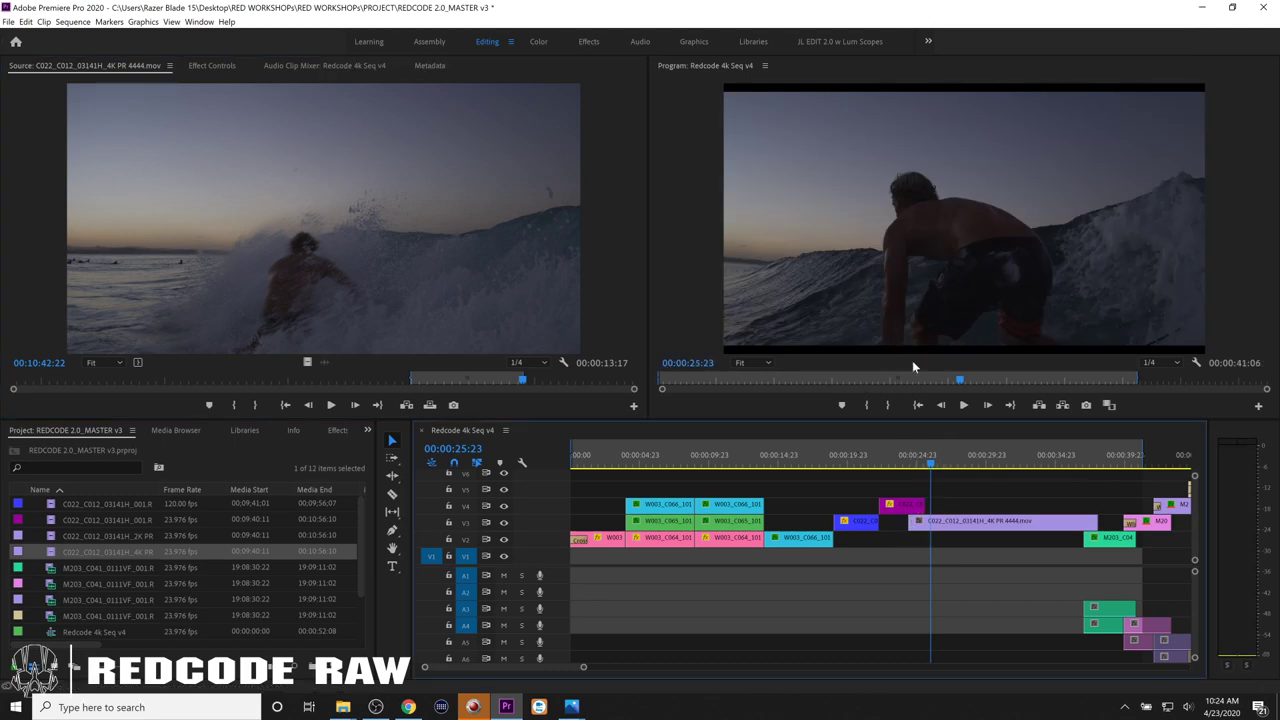
# Set the motion scale of the 4K PR 4444 clip on track V3 to 109.
pyautogui.doubleClick(930, 521)
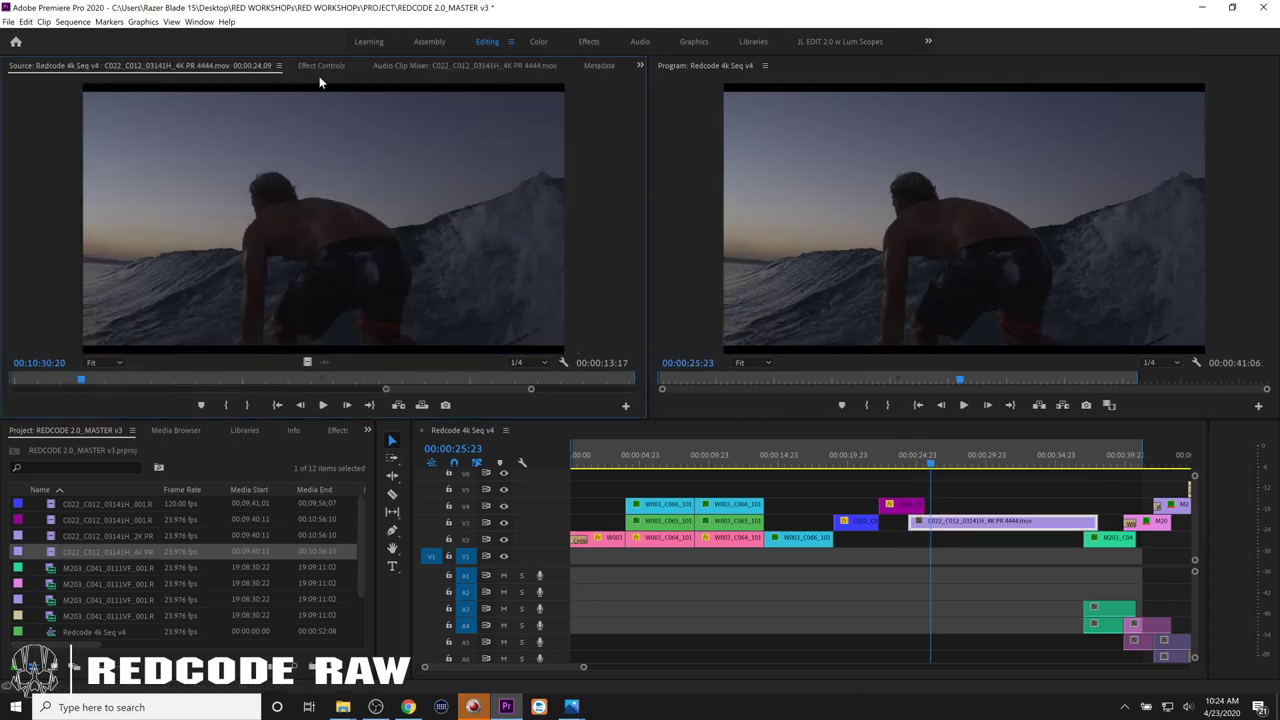
pyautogui.click(320, 65)
pyautogui.click(208, 148)
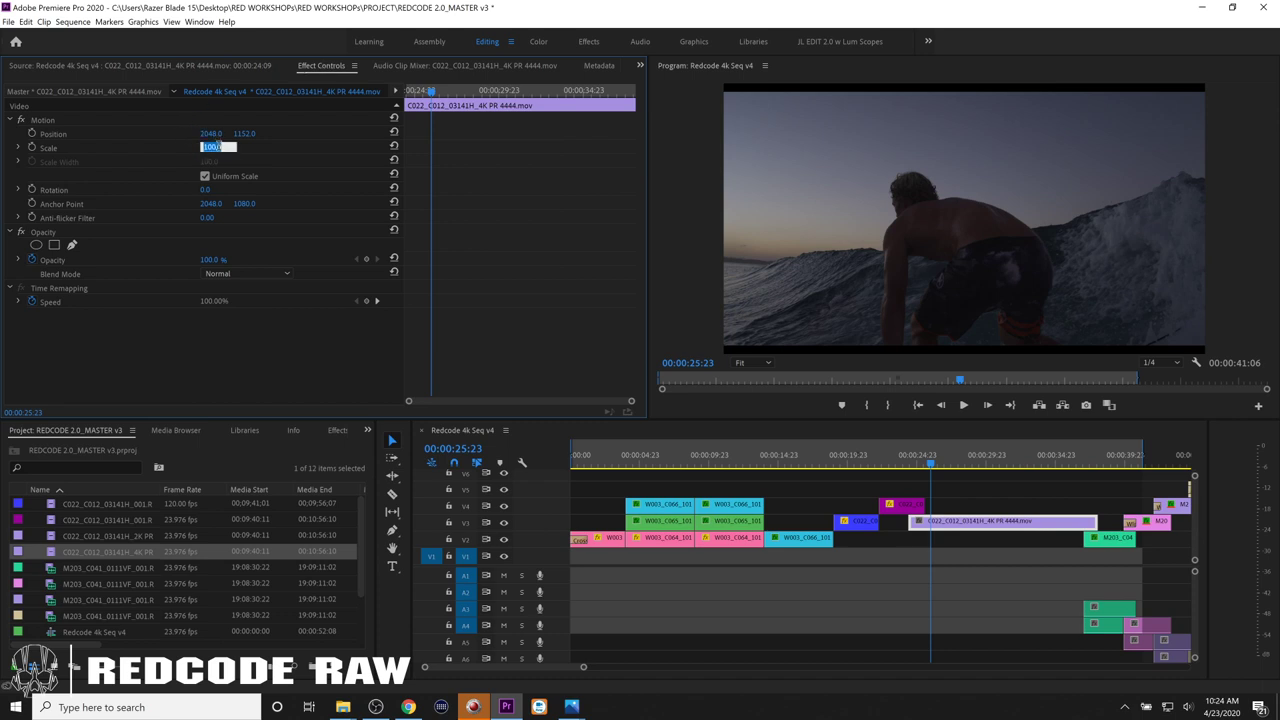
pyautogui.write('109')
pyautogui.press('Return')
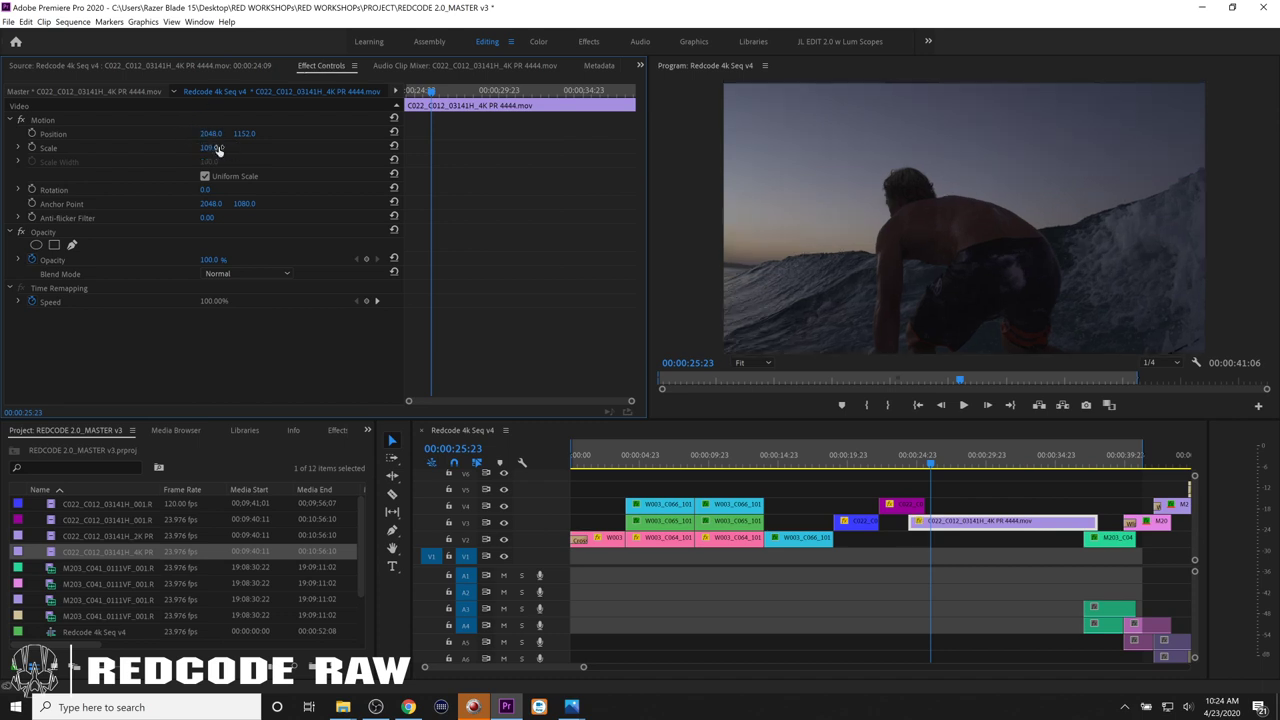
# Play and scrub the sequence from the V4 surfing clip into the 4K PR 4444 clip, comparing frames at 00:00:24:07 and 00:00:29:13.
pyautogui.moveTo(933, 463); pyautogui.dragTo(903, 468)
pyautogui.press('space')
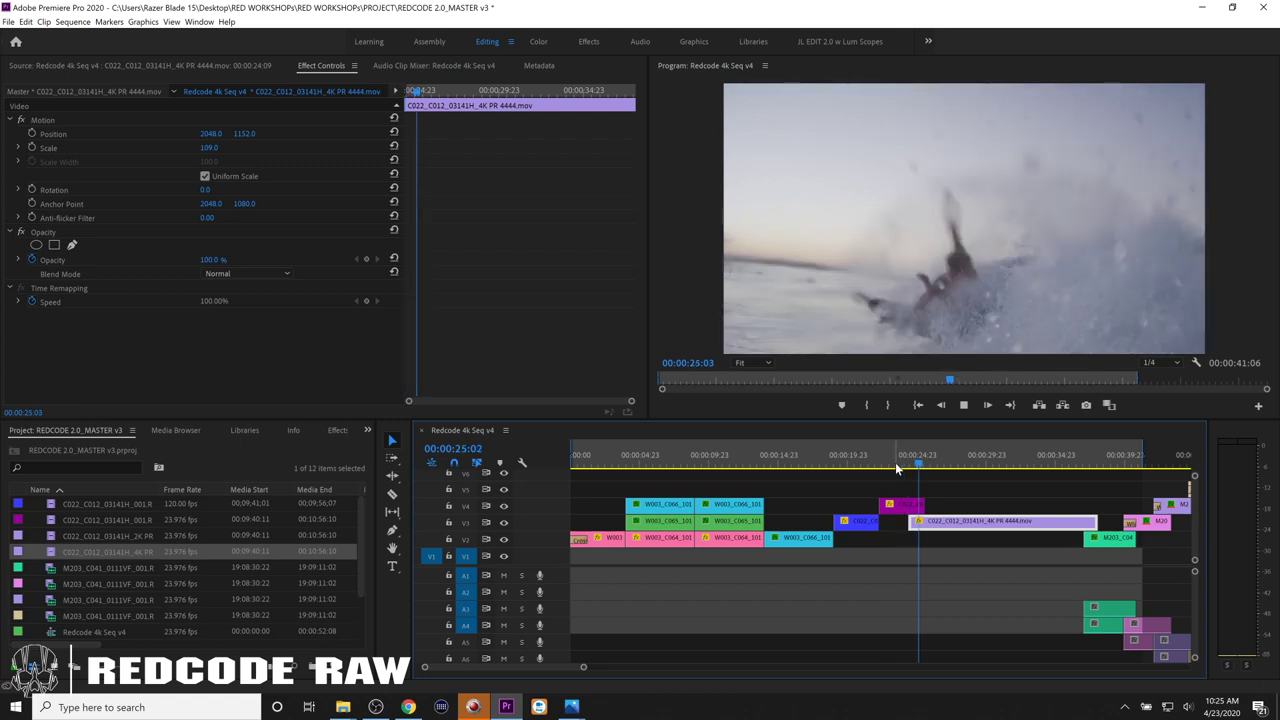
pyautogui.click(980, 462)
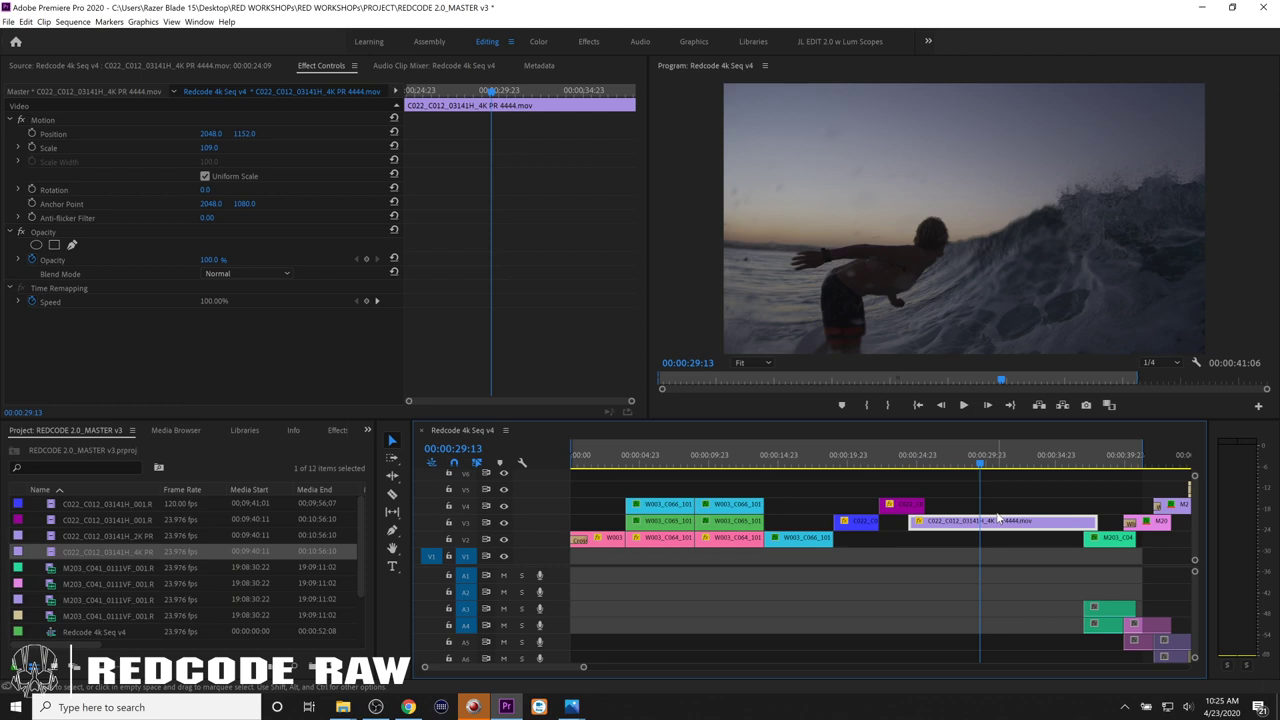
pyautogui.click(907, 467)
pyautogui.moveTo(908, 472)
pyautogui.mouseDown()
pyautogui.moveTo(871, 470)
pyautogui.moveTo(906, 470)
pyautogui.moveTo(910, 484)
pyautogui.mouseUp()
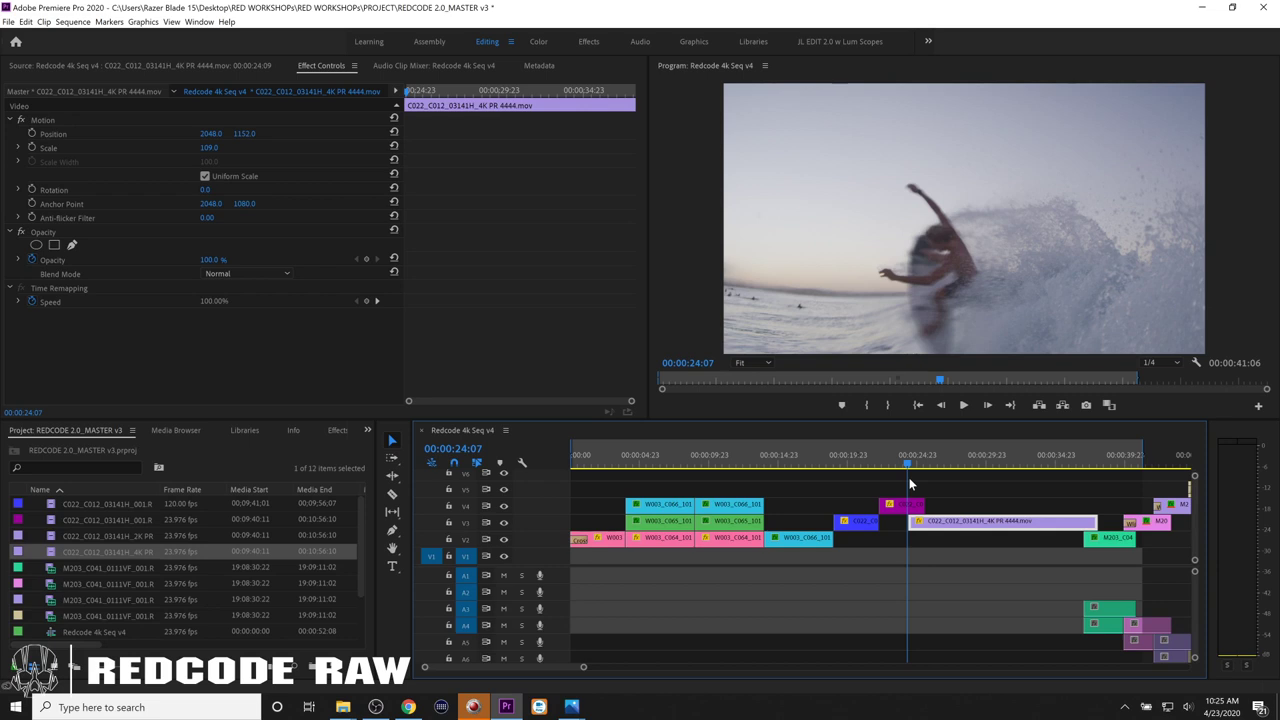
# Check the master clip effects of C022_C012_03141H_4K PR 4444.mov for source settings, and delete the clip from track V3.
pyautogui.doubleClick(975, 521)
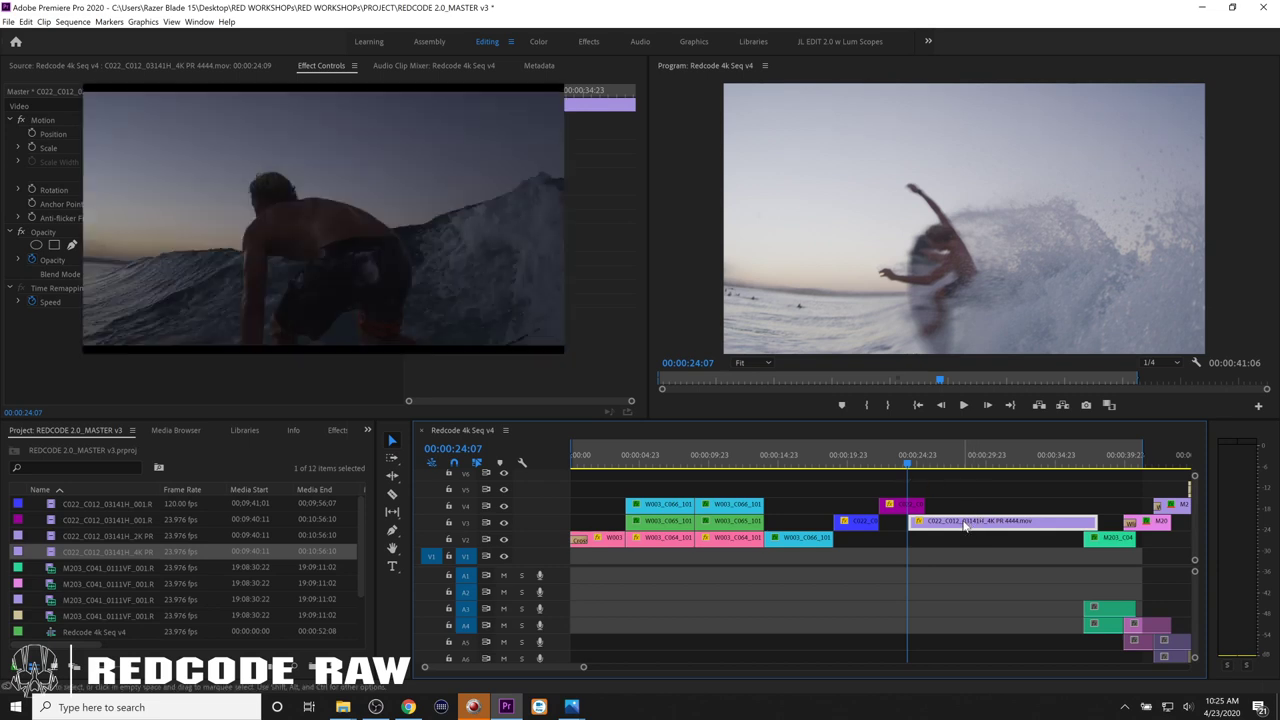
pyautogui.click(308, 66)
pyautogui.click(62, 91)
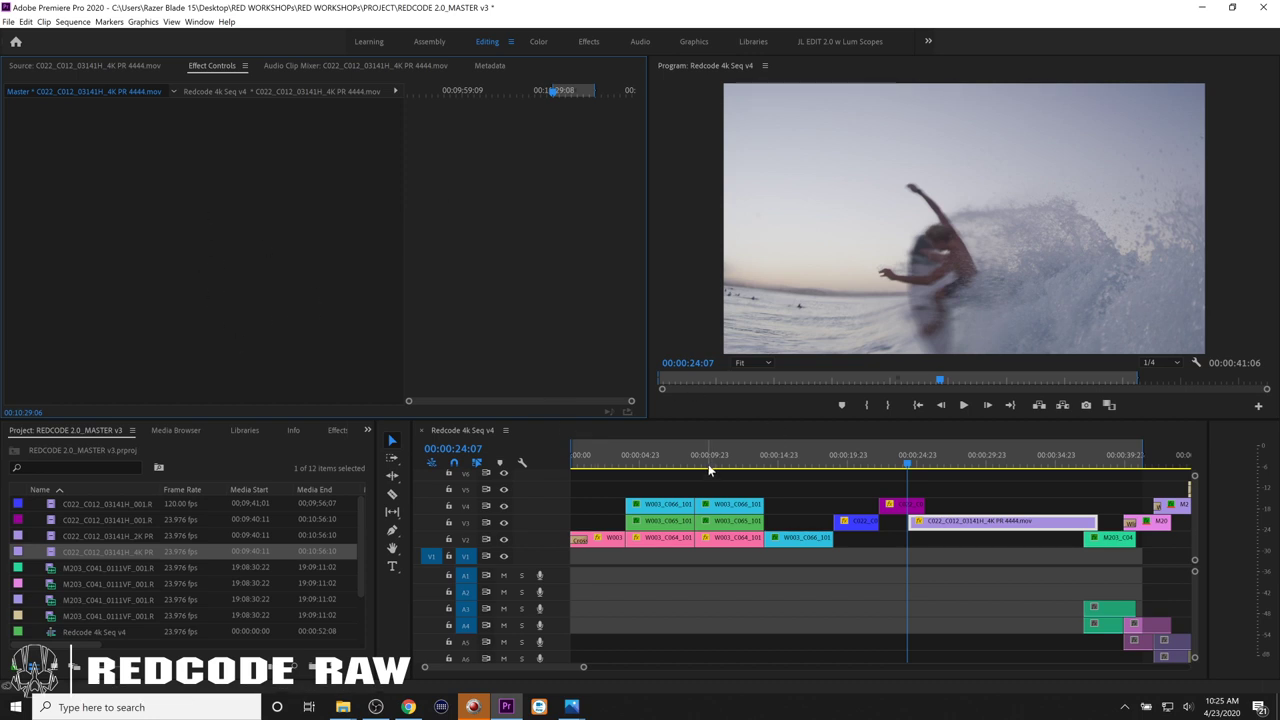
pyautogui.click(955, 524)
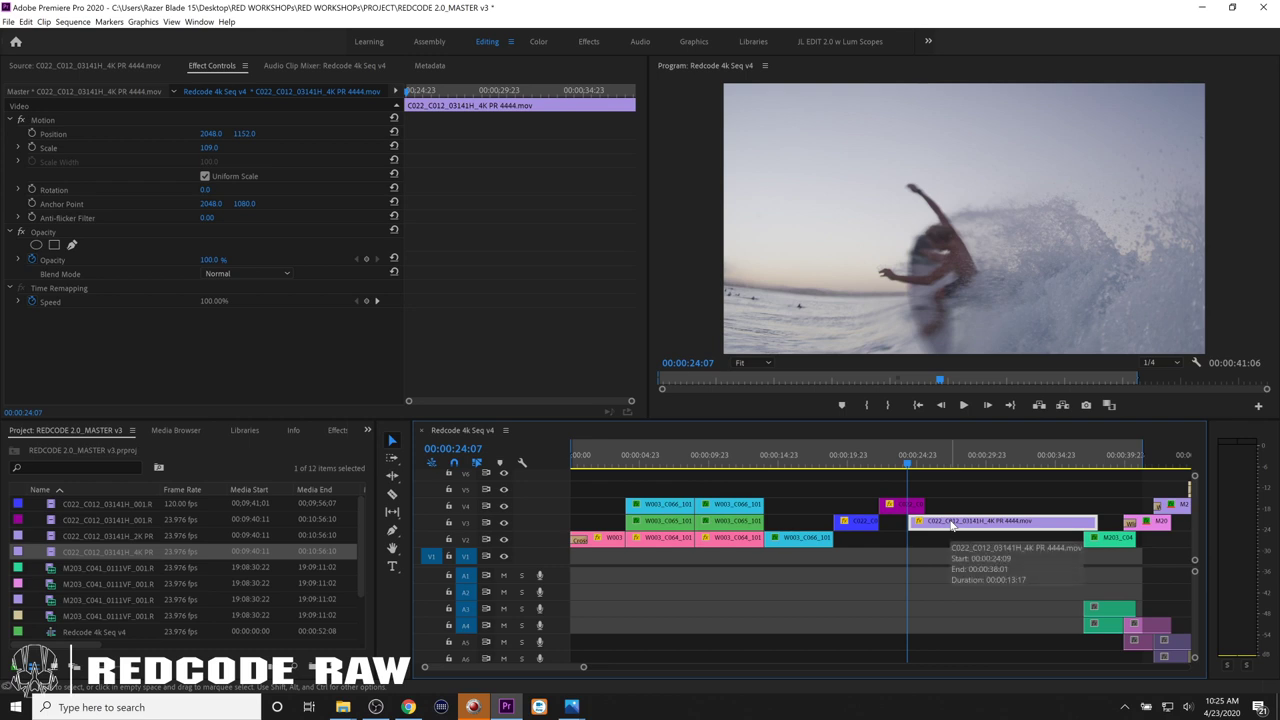
pyautogui.press('Delete')
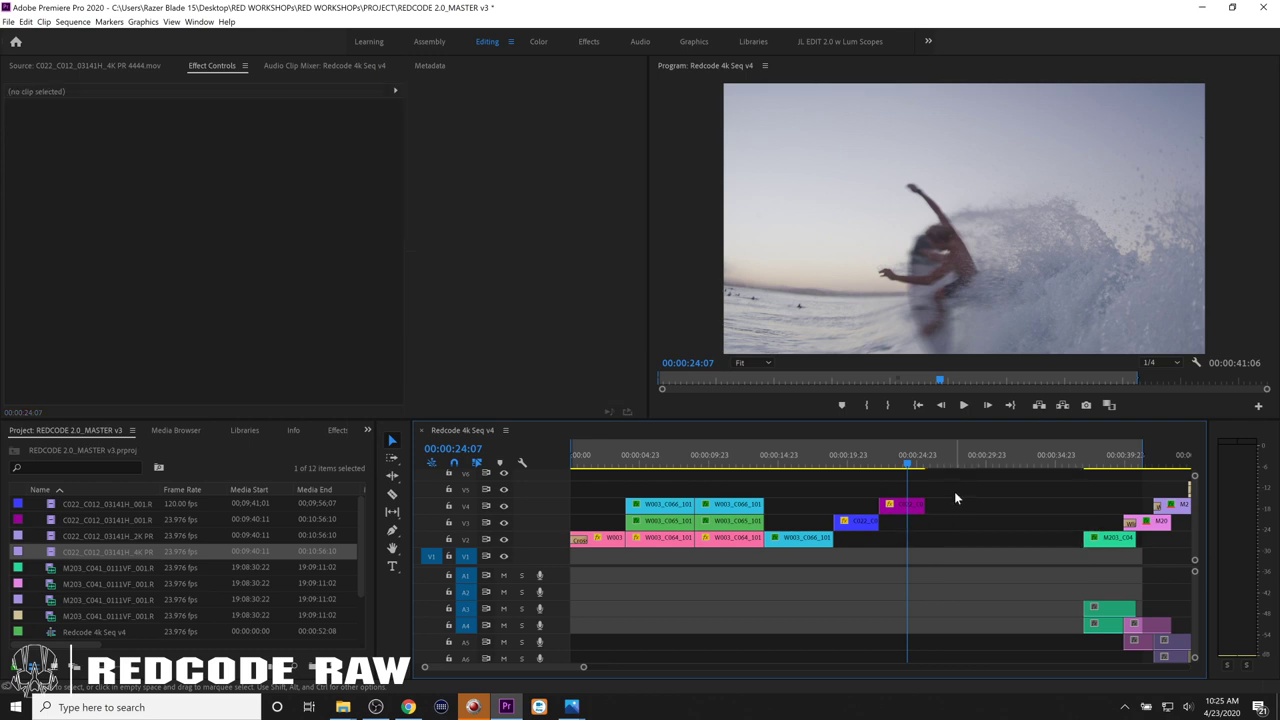
# Switch to REDCINE-X PROFESSIONAL and open the recent PORWKs - 3 R's project, discarding the changes to Project 01.
pyautogui.click(473, 707)
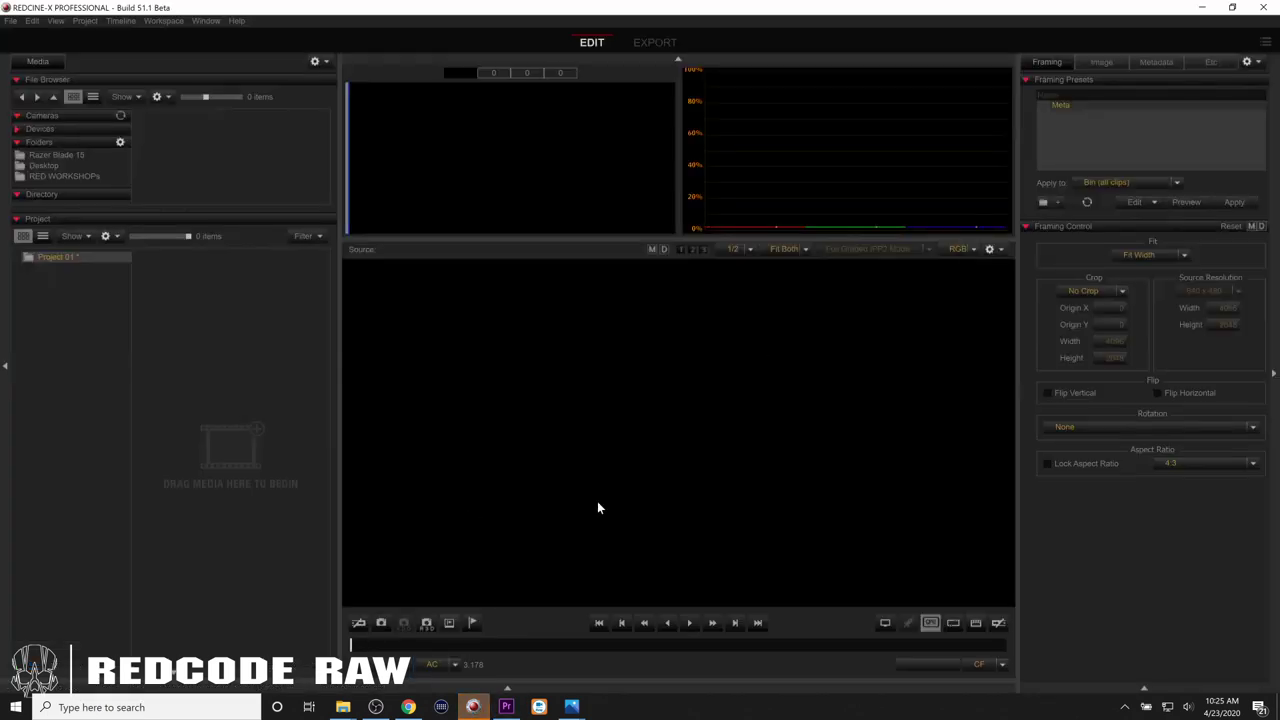
pyautogui.click(10, 21)
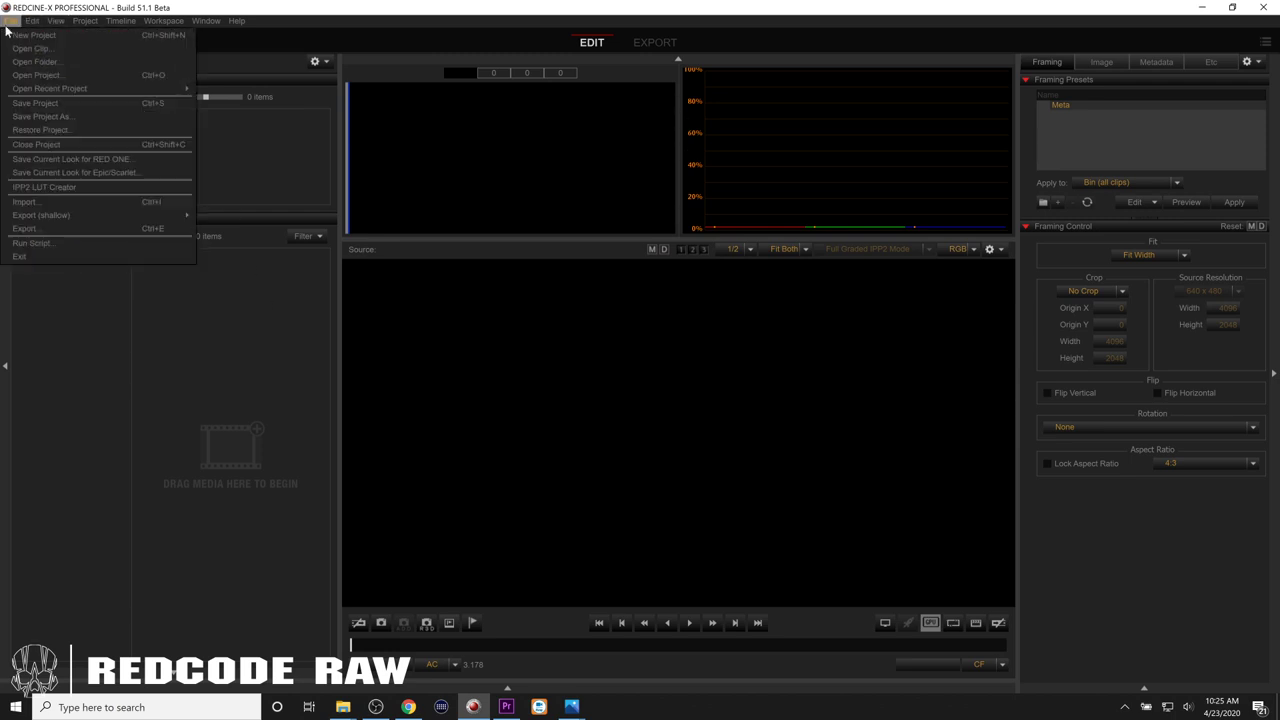
pyautogui.moveTo(60, 88)
pyautogui.click(229, 92)
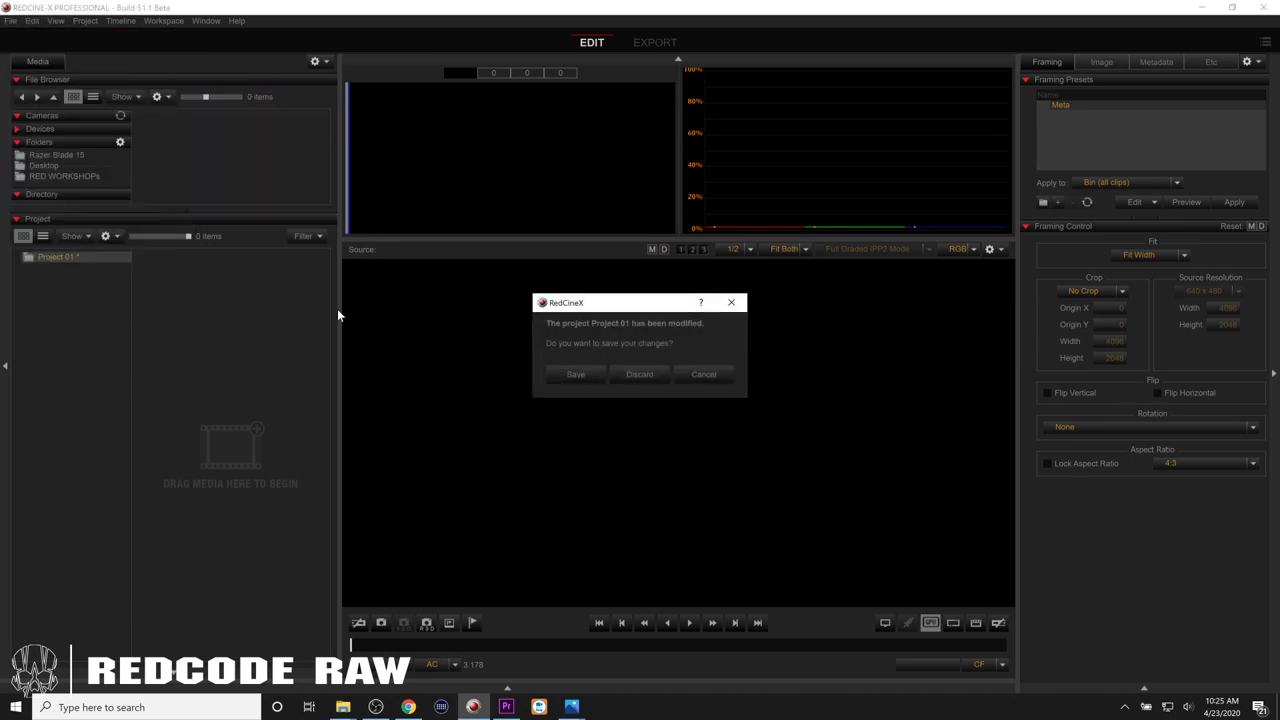
pyautogui.click(632, 374)
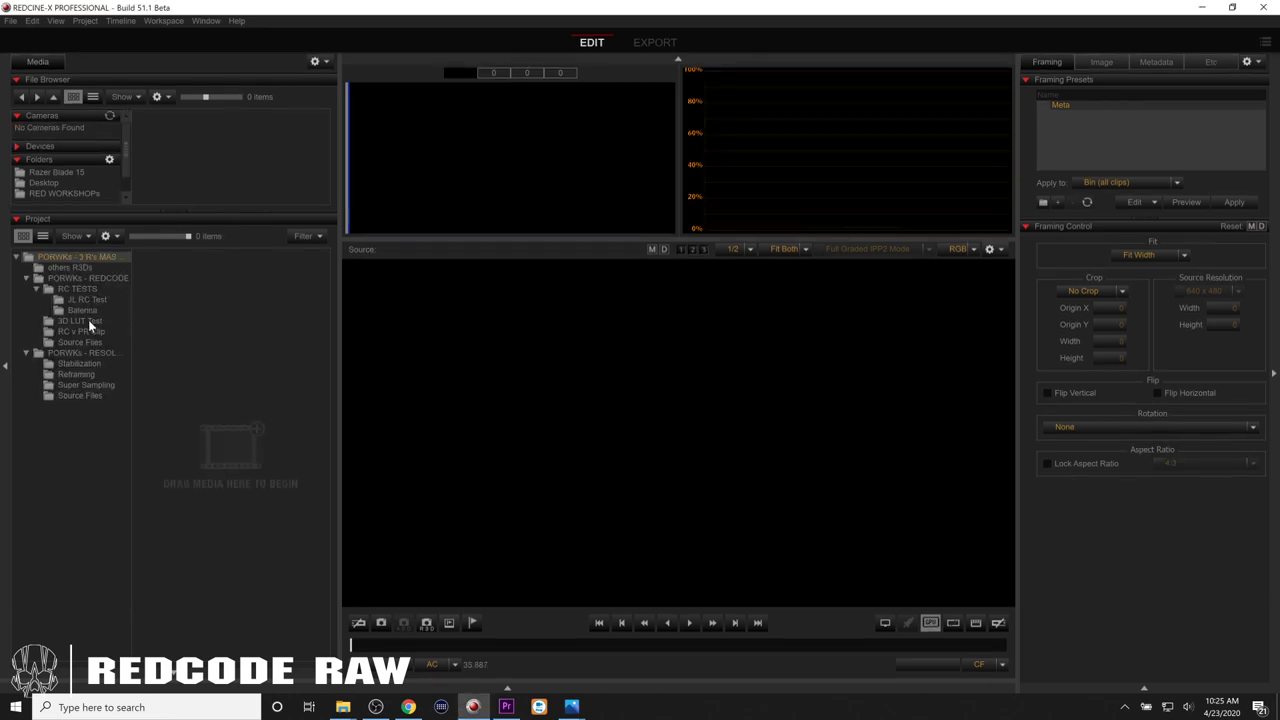
# Load clip C022_C012_03141H from the RC v PR Clip bin and scrub to the surfer at frame 879.
pyautogui.click(88, 320)
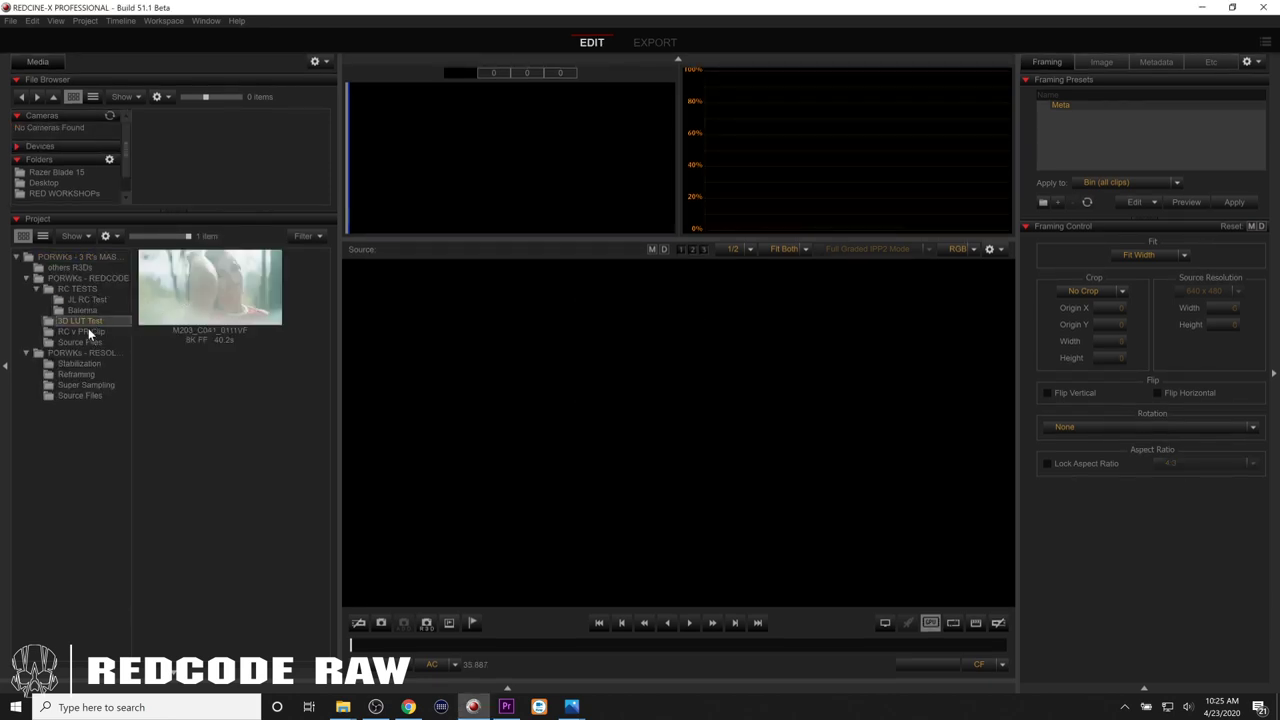
pyautogui.click(88, 330)
pyautogui.click(196, 300)
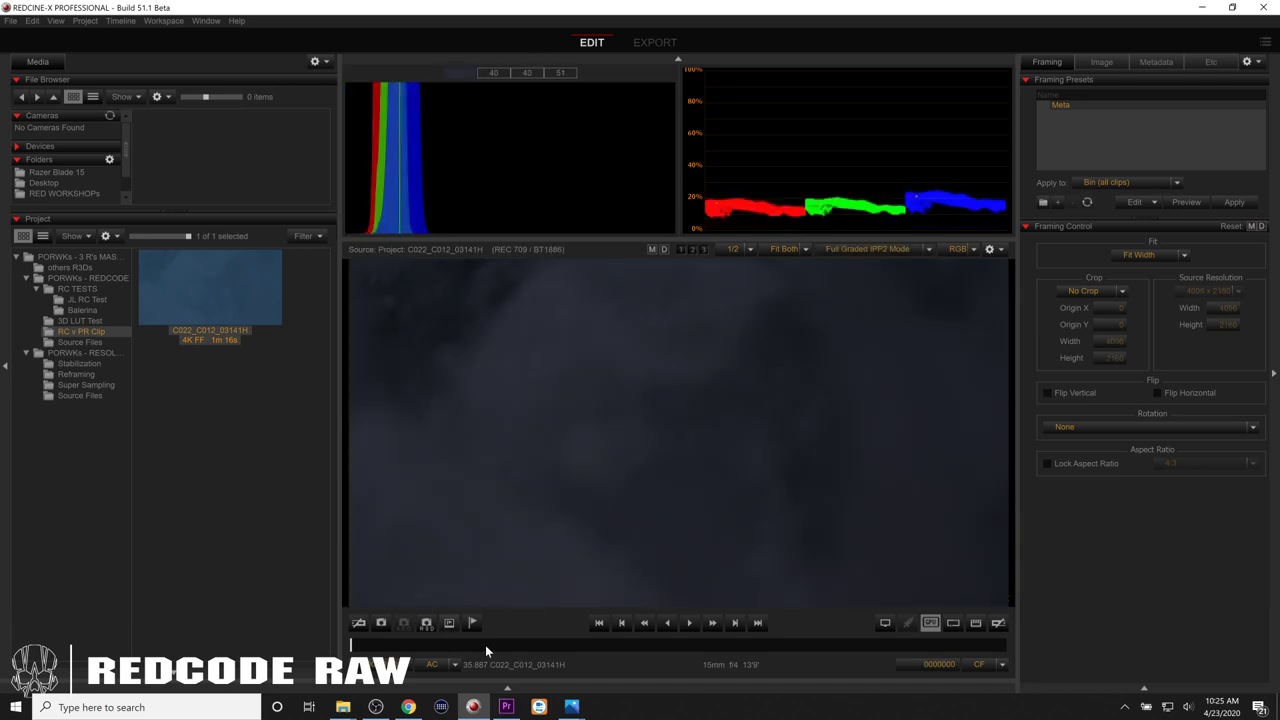
pyautogui.moveTo(485, 647); pyautogui.dragTo(670, 650)
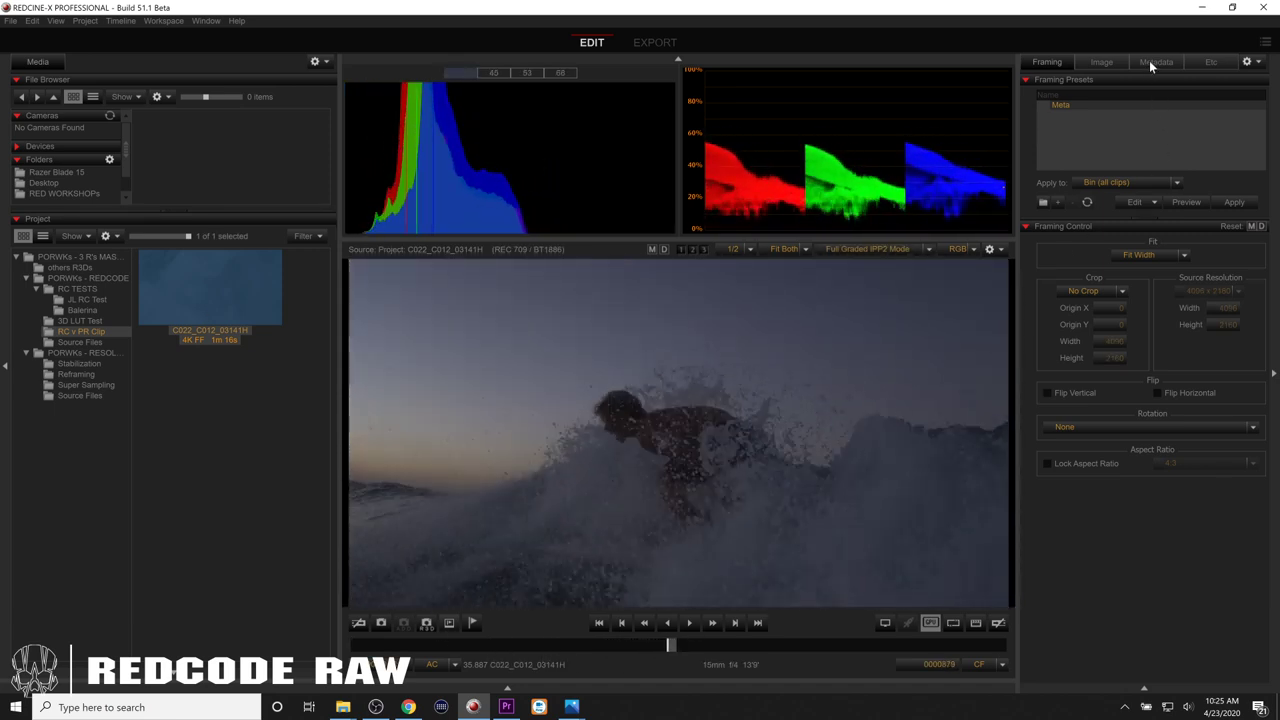
# Preview the REDCODE BEST Look V1 look preset on the surfing clip, and turn the preview off again.
pyautogui.click(1112, 59)
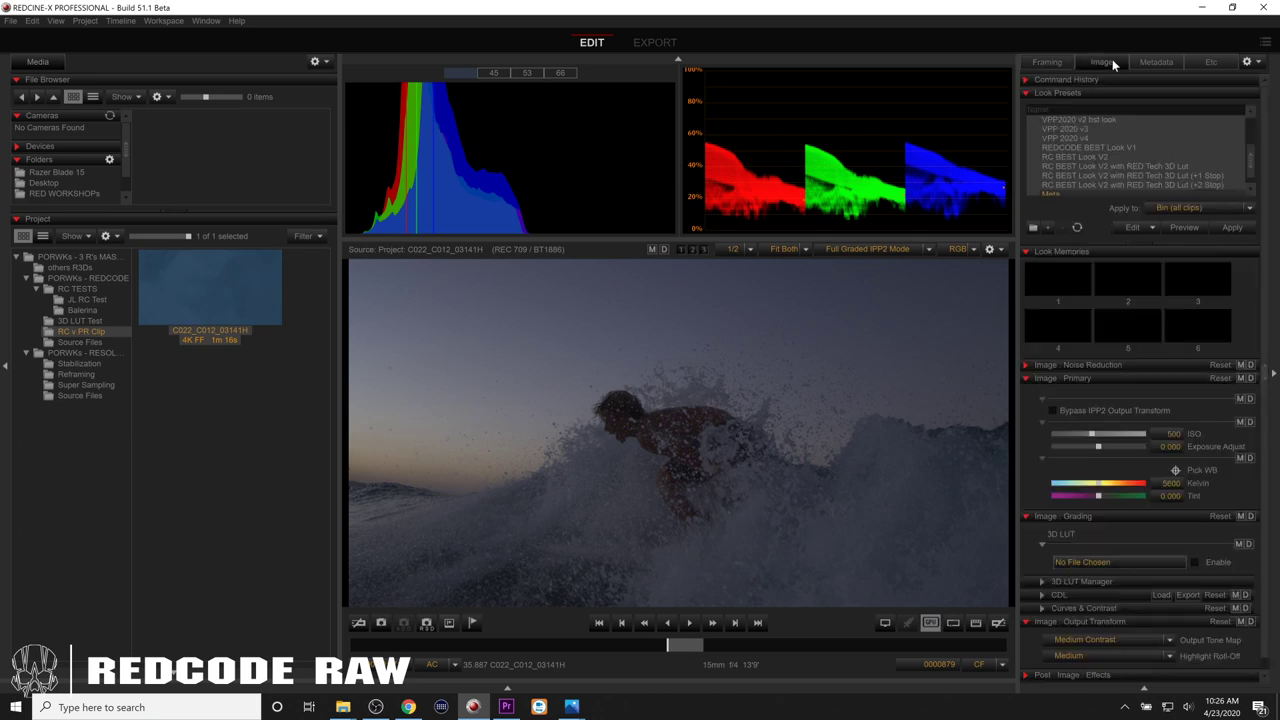
pyautogui.click(1083, 147)
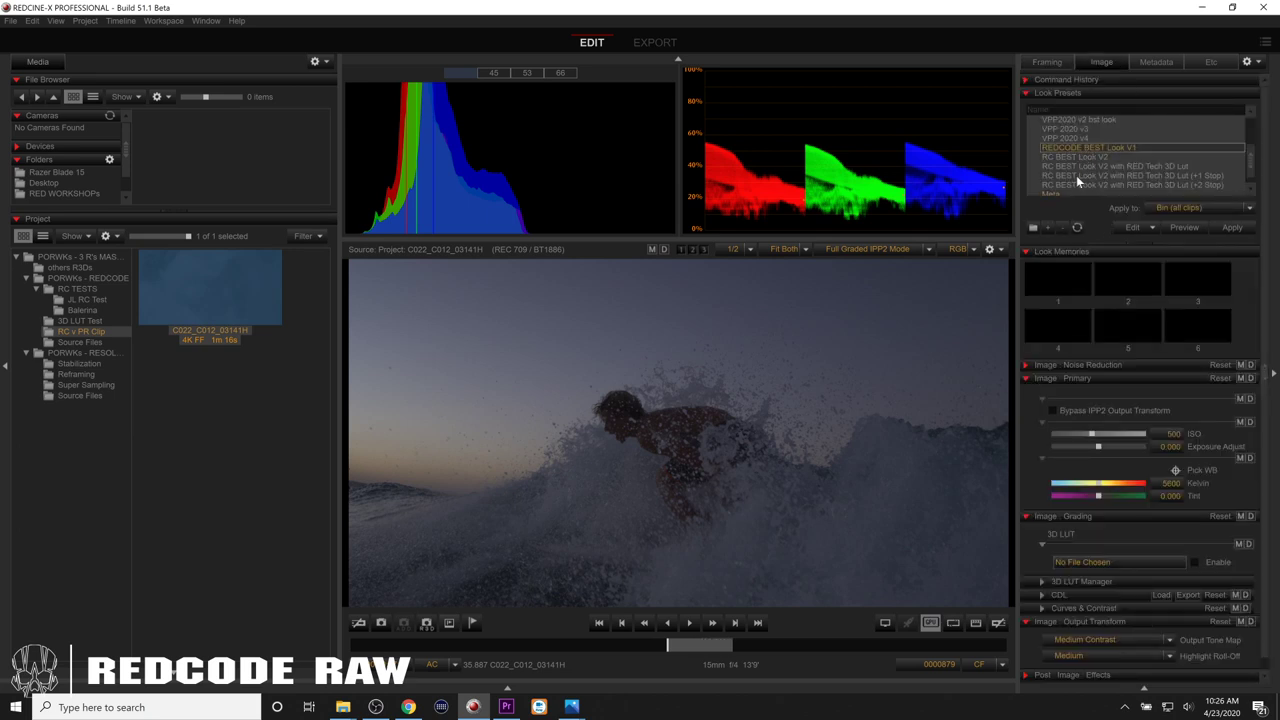
pyautogui.scroll(-1, 1076, 174)
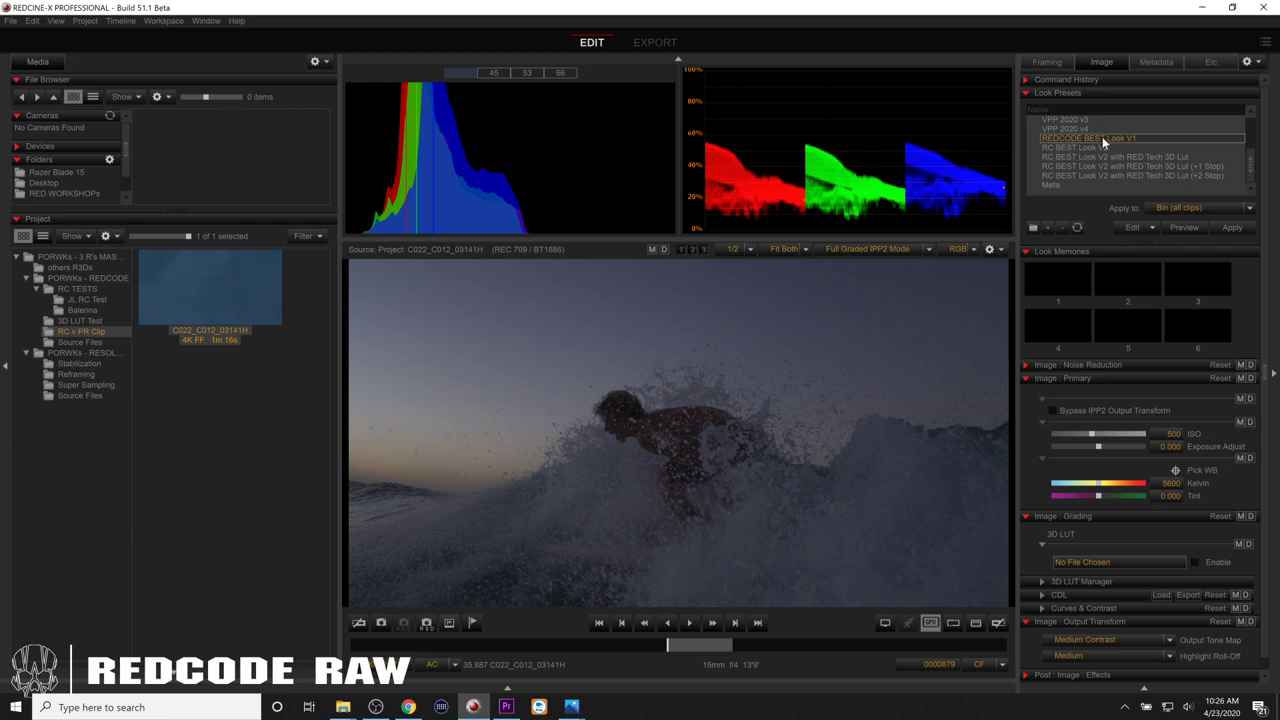
pyautogui.click(1178, 227)
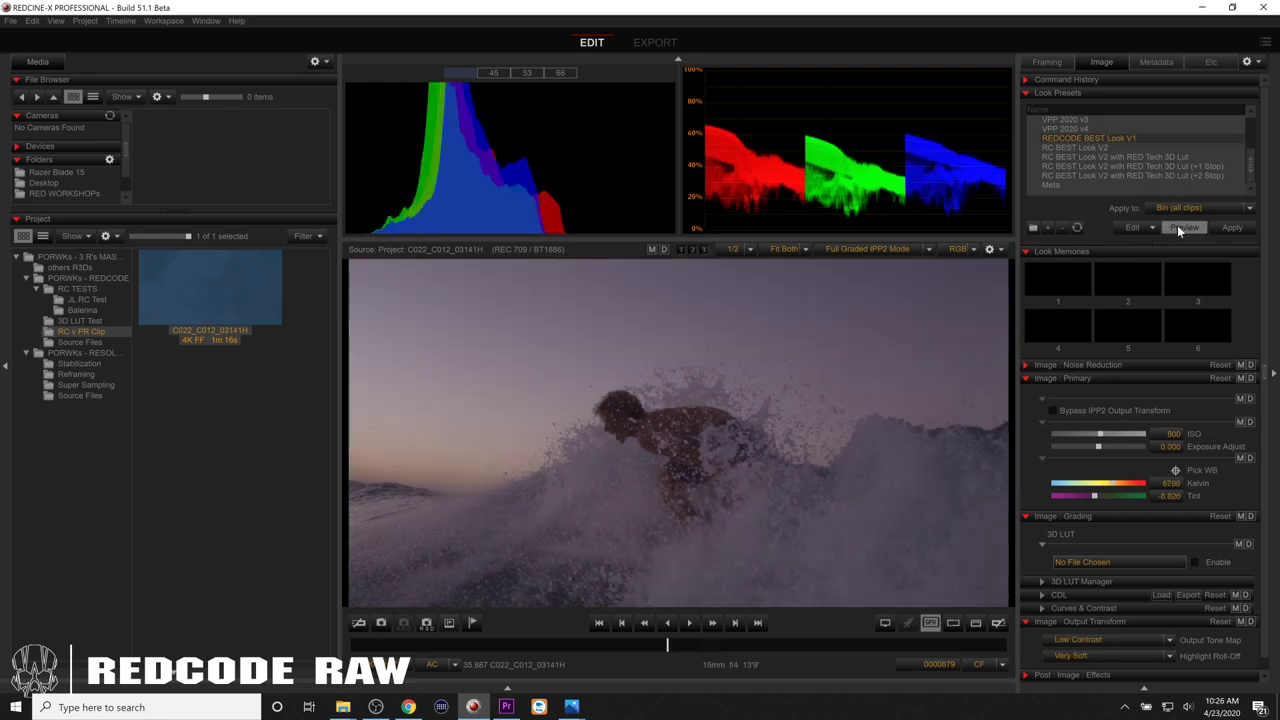
pyautogui.click(1178, 227)
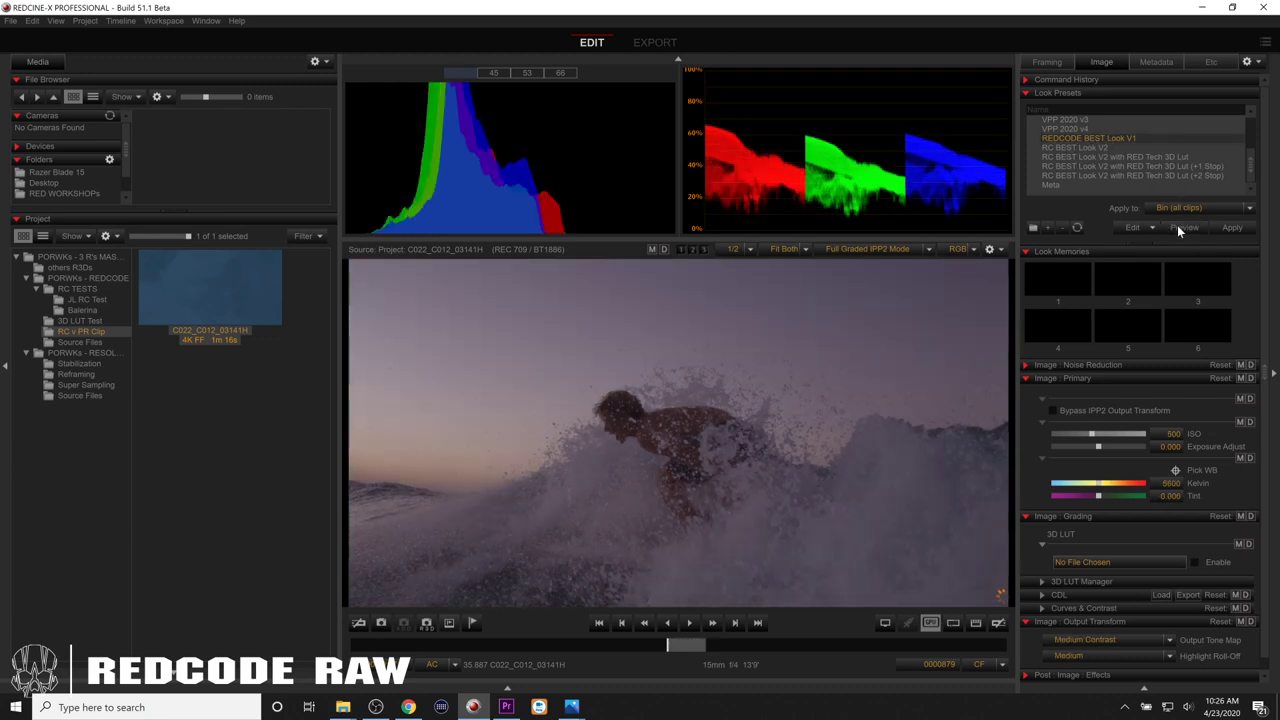
# Apply the look preset RC BEST Look V2 with RED Tech 3D Lut (+2 Stop) to all clips in the bin.
pyautogui.click(1110, 157)
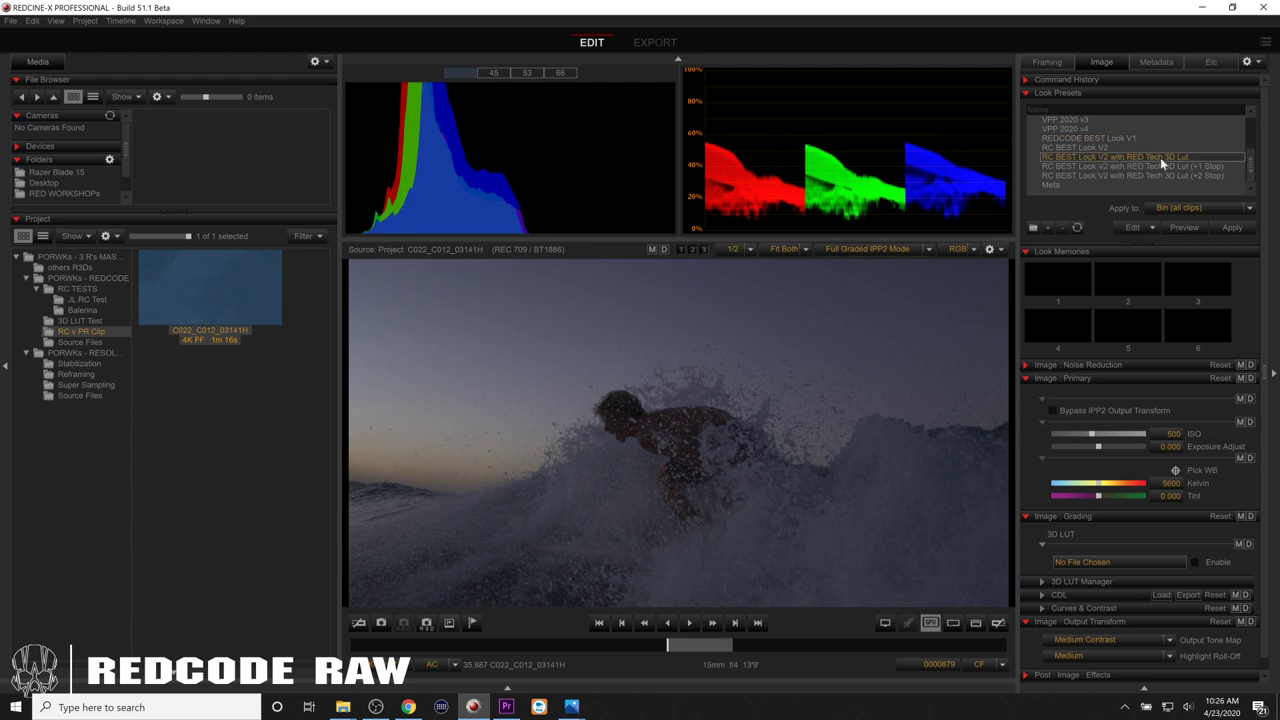
pyautogui.click(1136, 166)
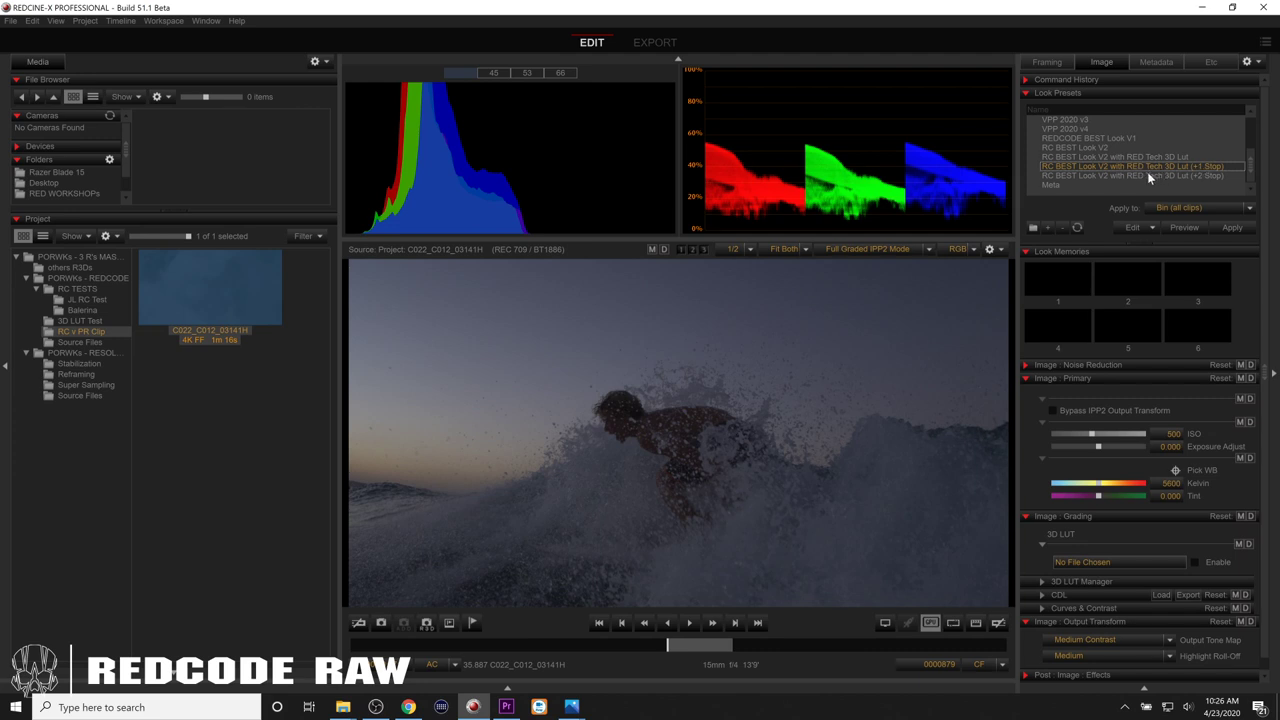
pyautogui.click(1147, 174)
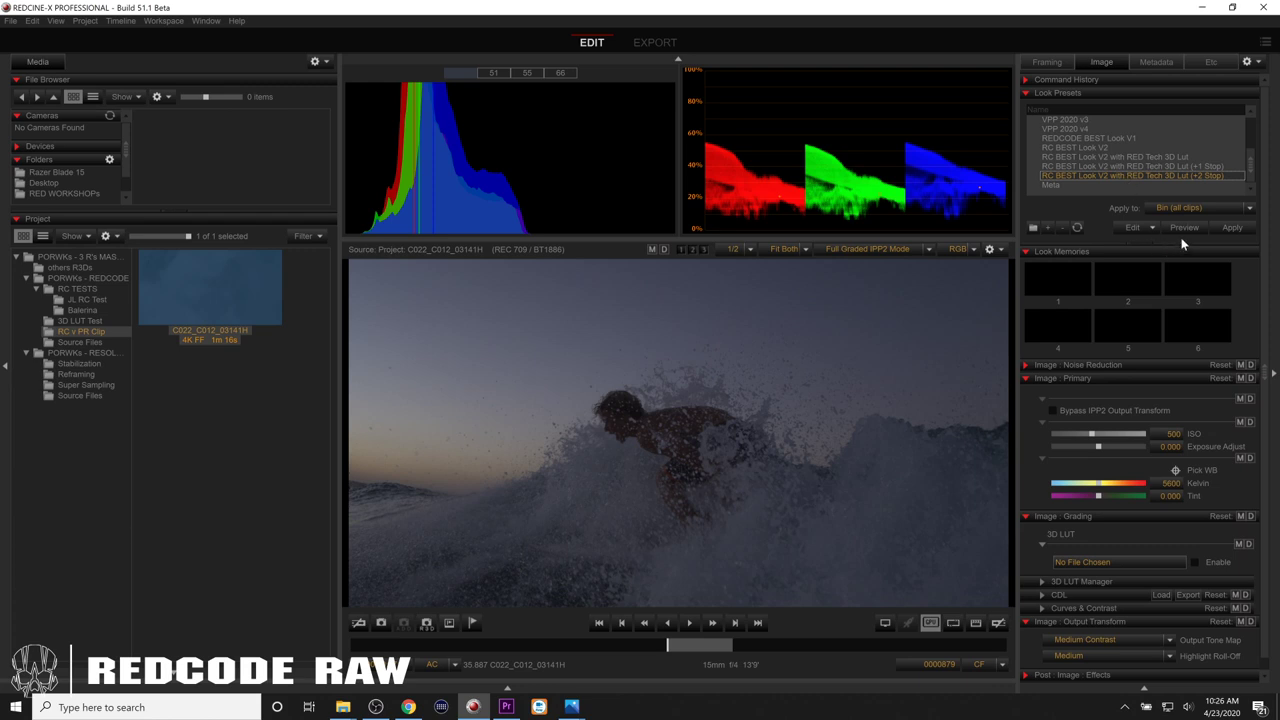
pyautogui.click(1231, 228)
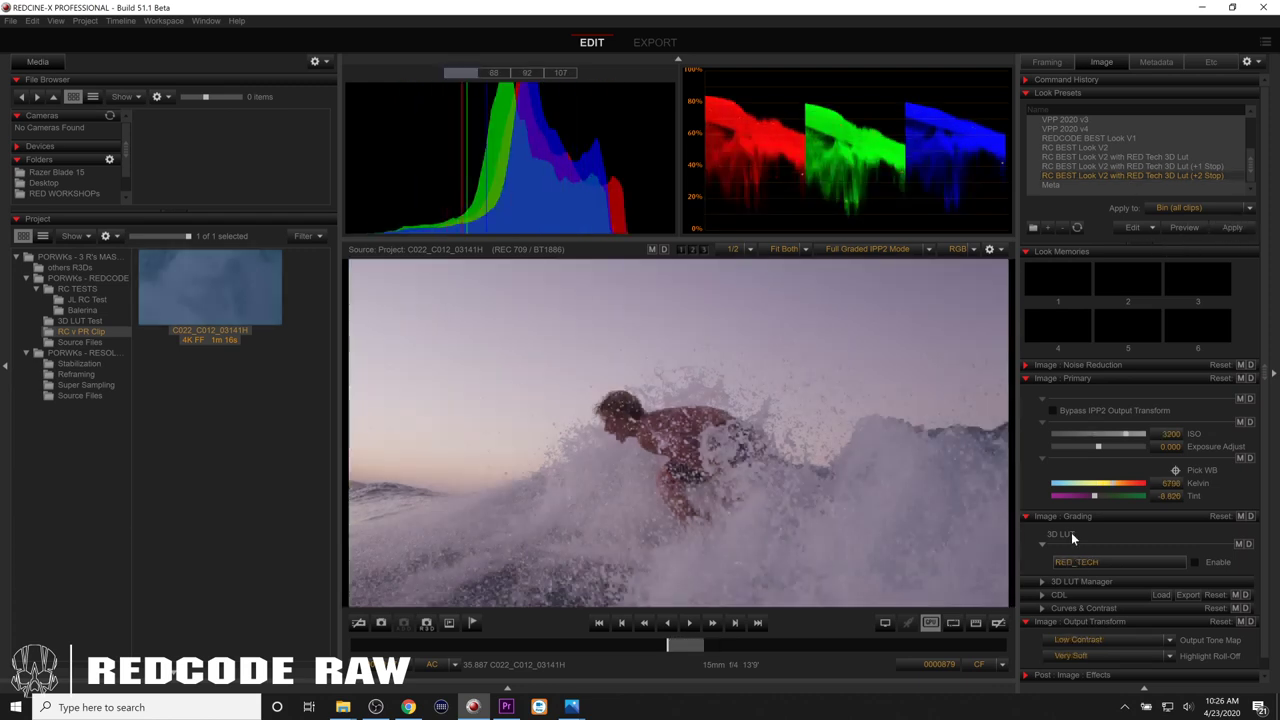
# Expand the 3D LUT Manager and assign the RED_BW_0400 LUT to the surfing clip.
pyautogui.click(1043, 582)
pyautogui.scroll(-3, 1084, 438)
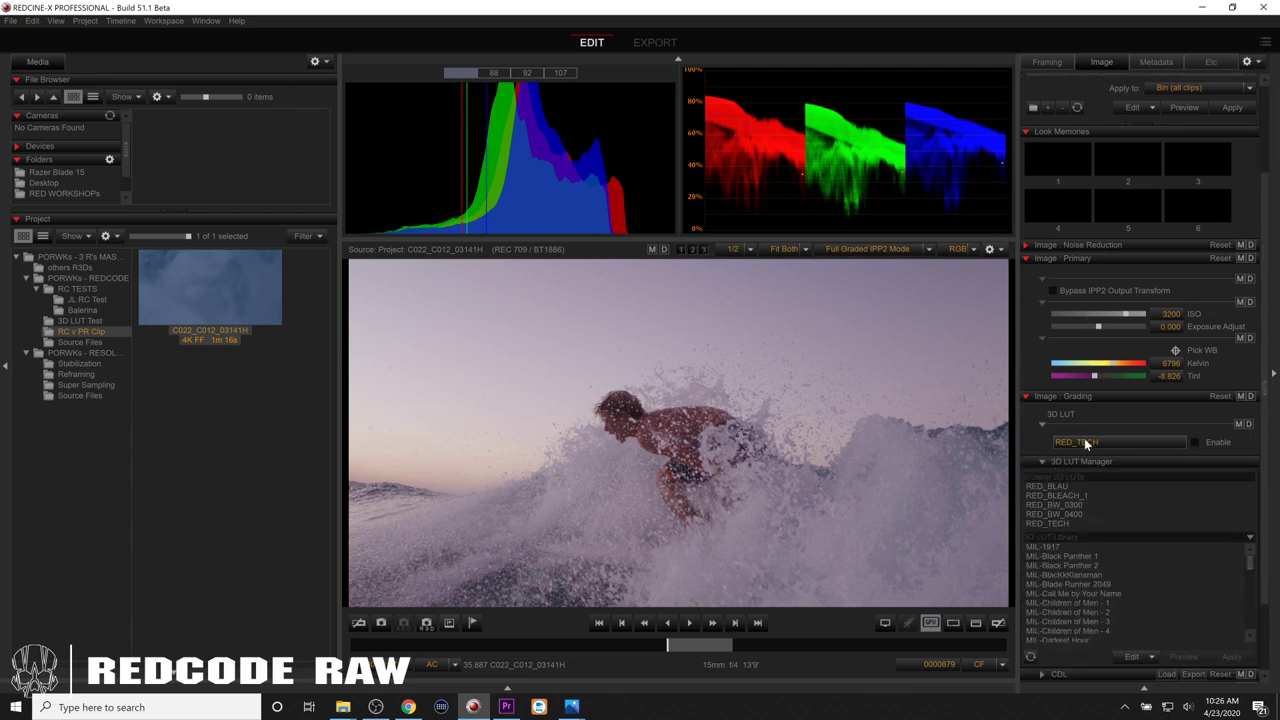
pyautogui.click(1059, 423)
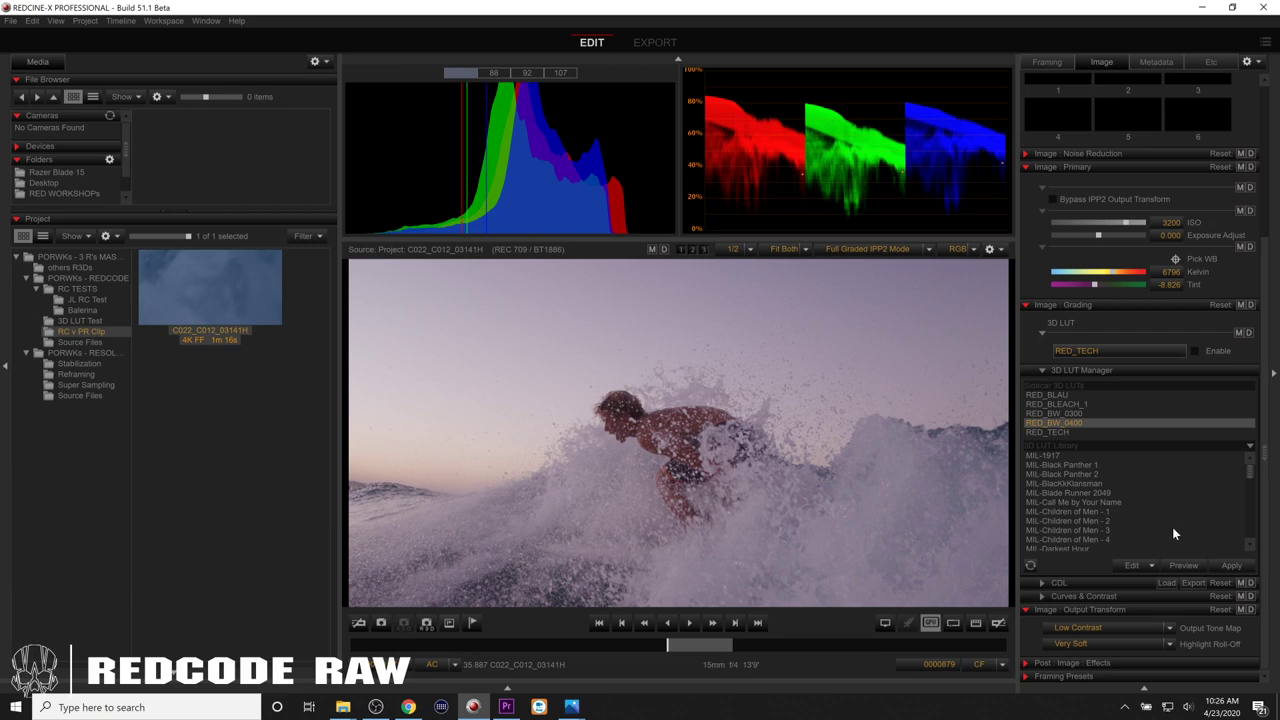
pyautogui.click(1223, 566)
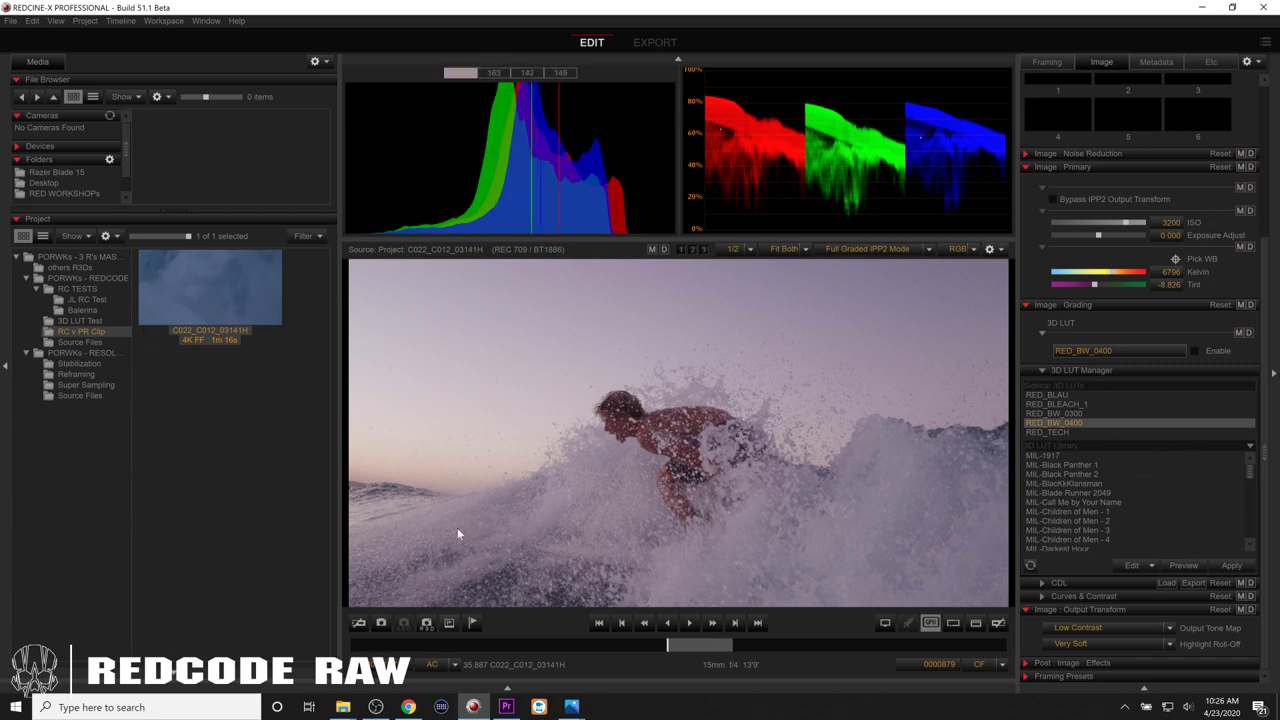
# Switch to Premiere Pro and move all M203_C041 clips with their audio earlier, just after the purple surfing clip on V4.
pyautogui.click(506, 707)
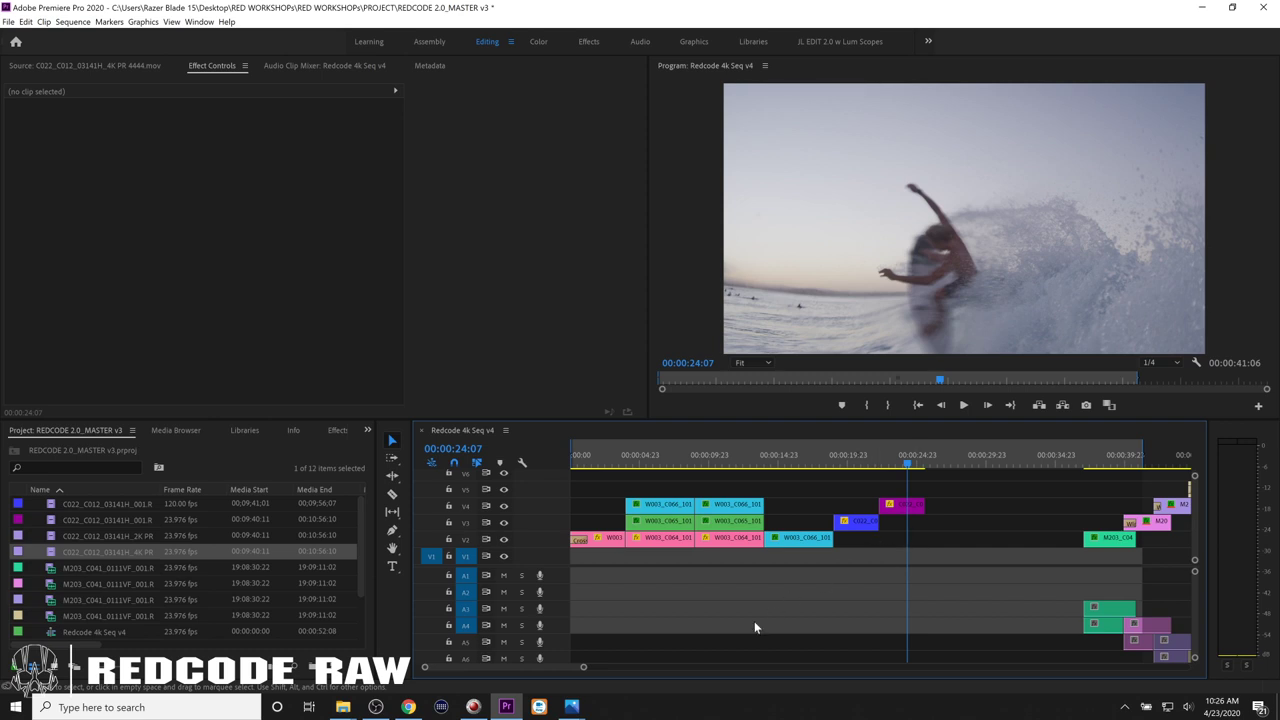
pyautogui.scroll(-5, 554, 666)
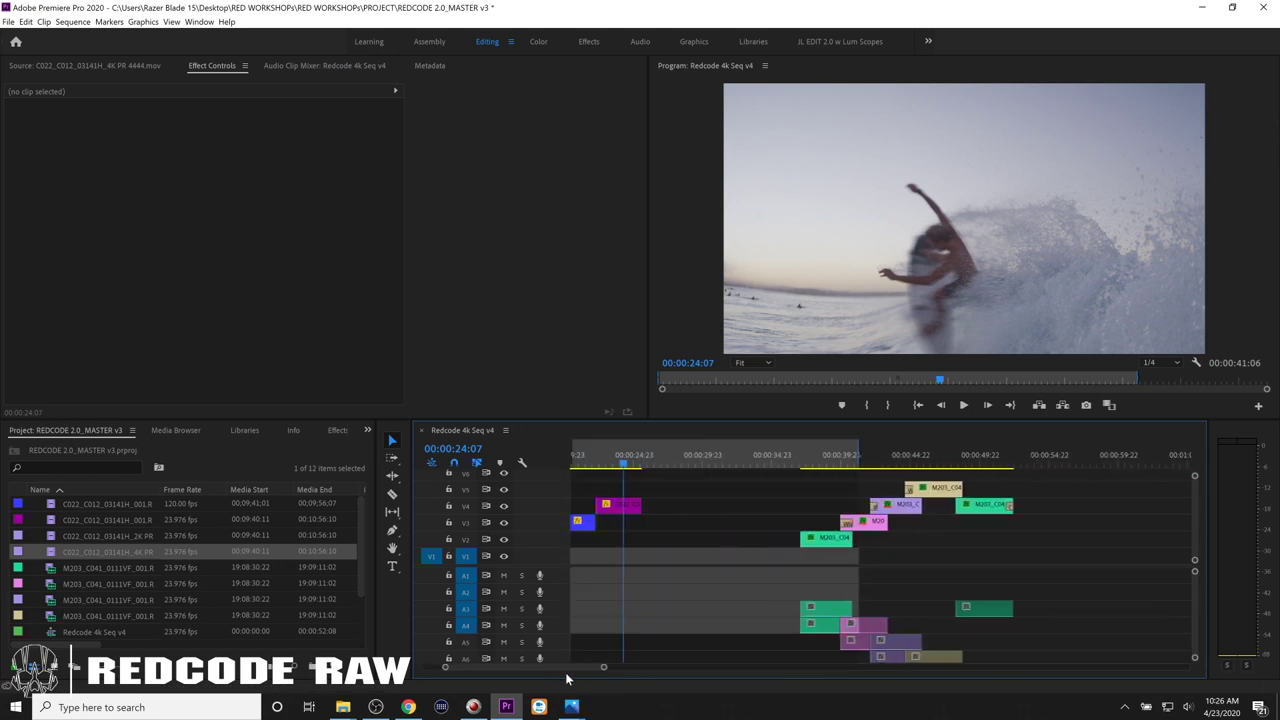
pyautogui.moveTo(771, 476); pyautogui.dragTo(1022, 552)
pyautogui.moveTo(946, 493); pyautogui.dragTo(784, 493)
pyautogui.scroll(5, 630, 580)
pyautogui.press('-')
pyautogui.press('-')
pyautogui.press('-')
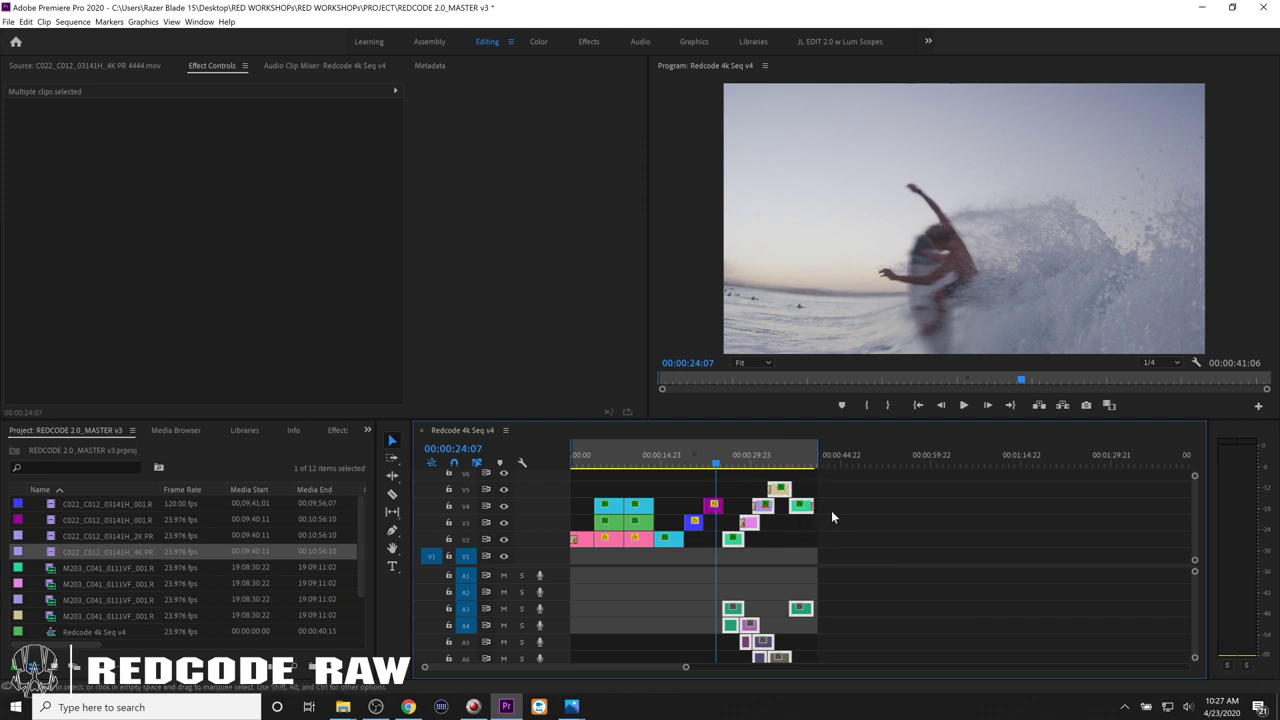
pyautogui.click(775, 522)
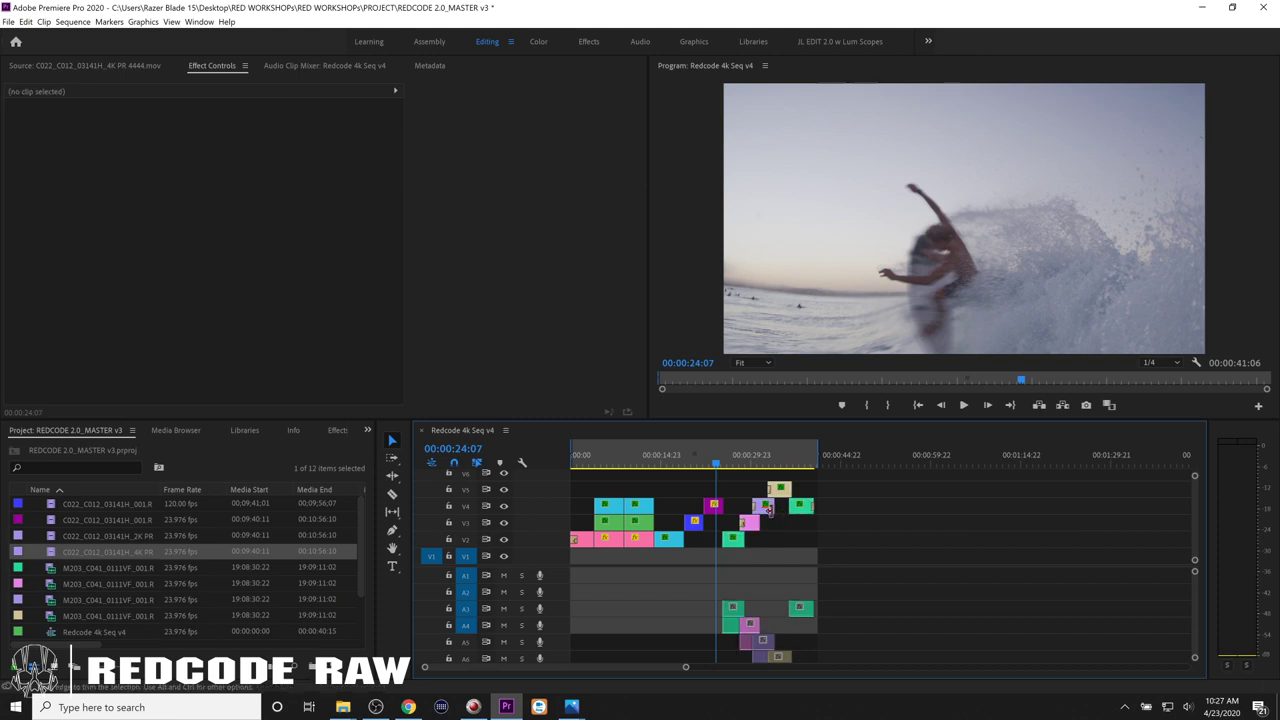
# View the first M203_C041 clip on track V2 at 00:00:26:20.
pyautogui.moveTo(685, 666); pyautogui.dragTo(574, 666)
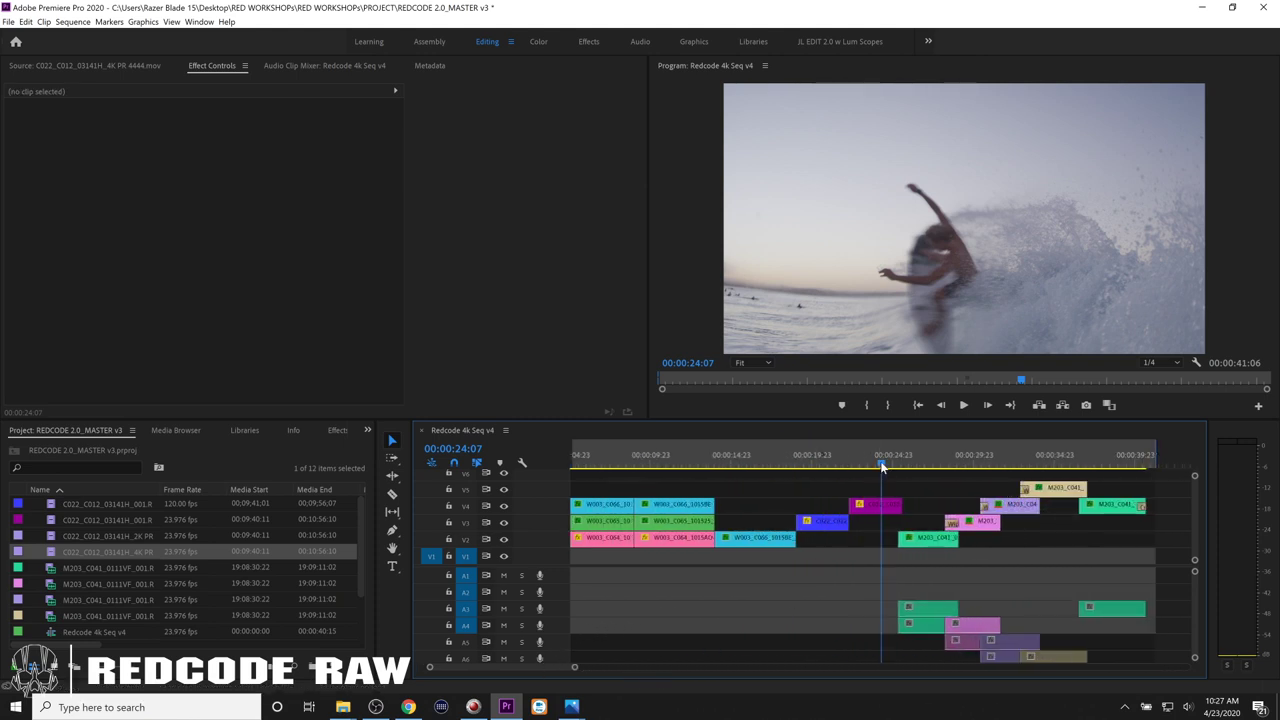
pyautogui.moveTo(882, 467); pyautogui.dragTo(922, 467)
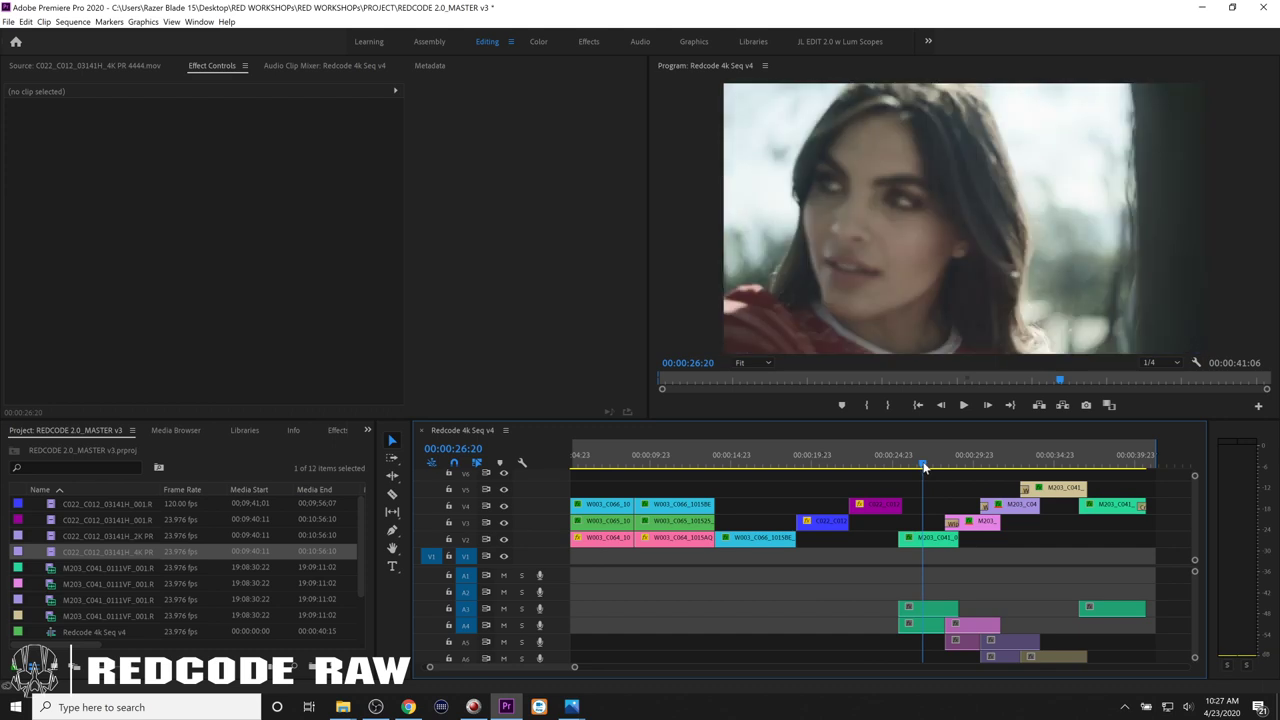
# Examine the RED Source Settings of the first M203_C041 master clip on V2, including its Creative 3D LUT options.
pyautogui.doubleClick(930, 542)
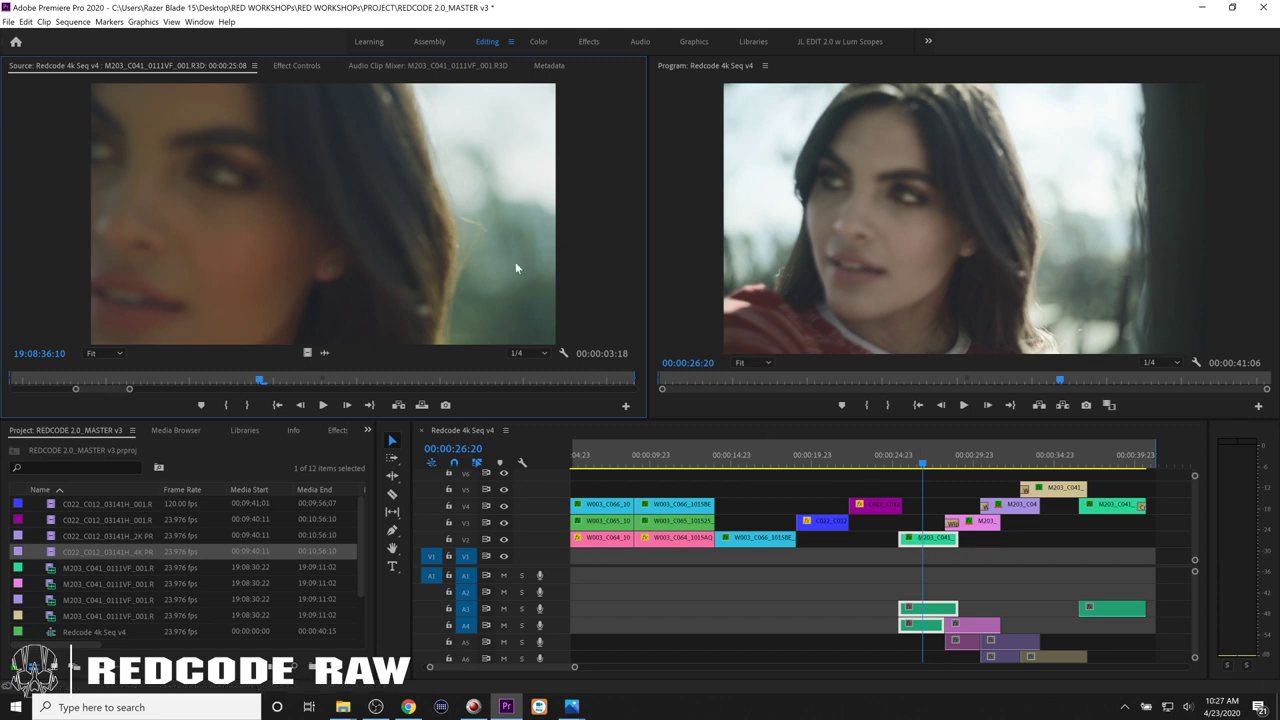
pyautogui.click(292, 66)
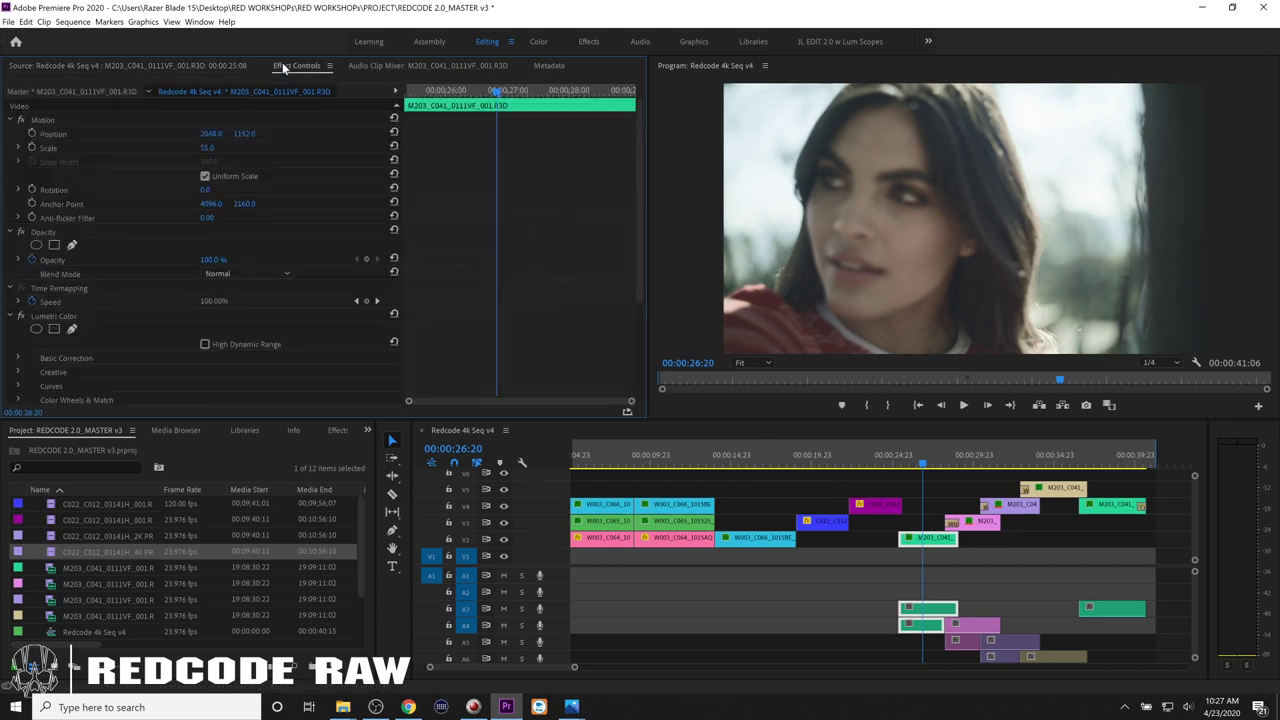
pyautogui.click(76, 90)
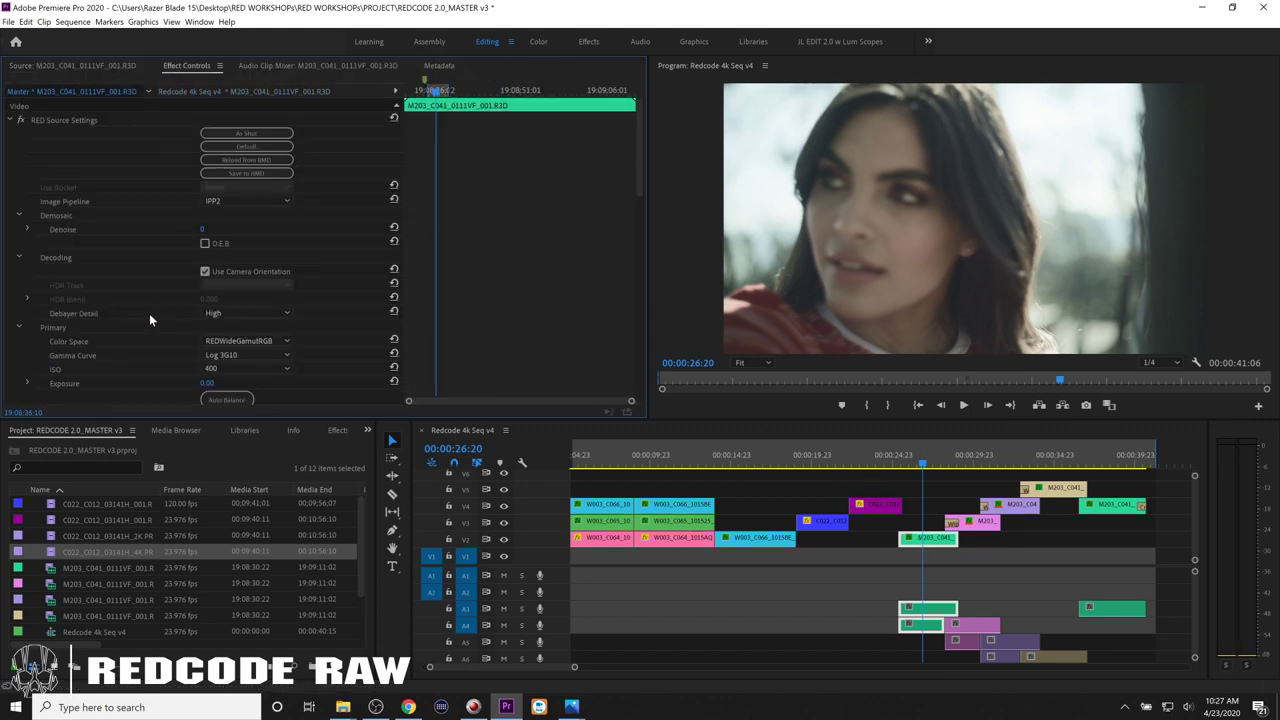
pyautogui.scroll(-3, 149, 315)
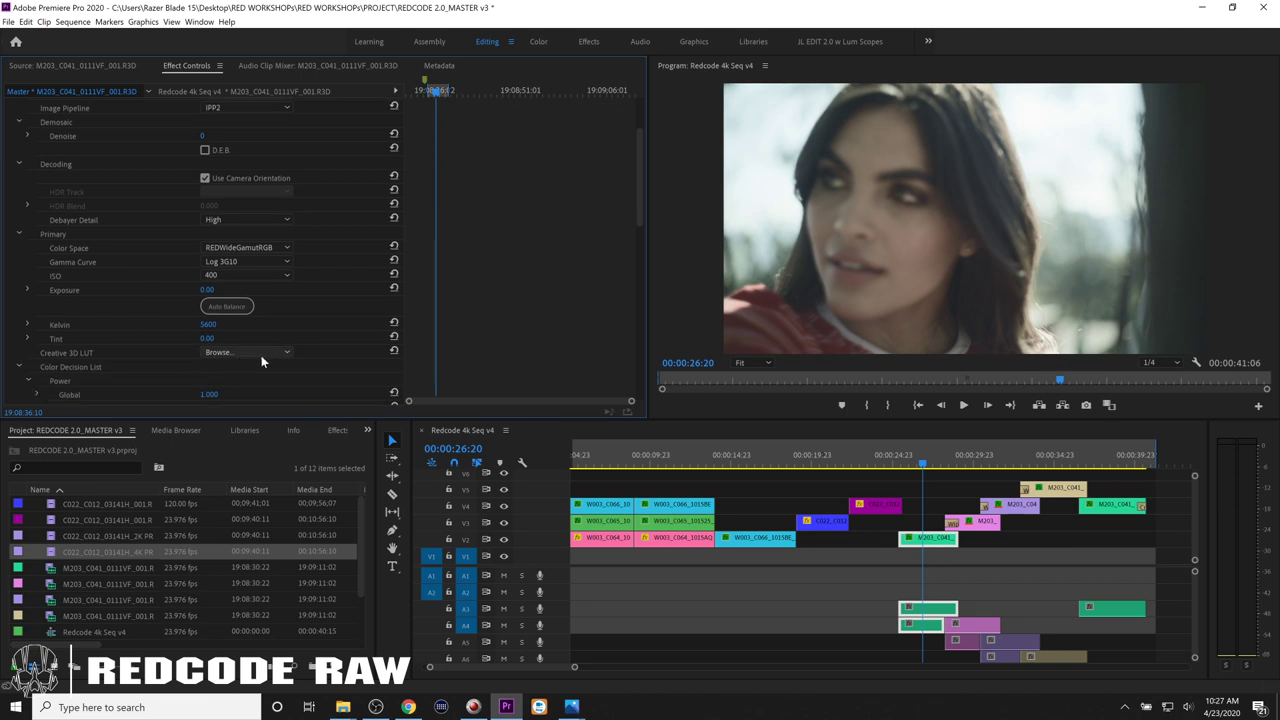
pyautogui.click(243, 354)
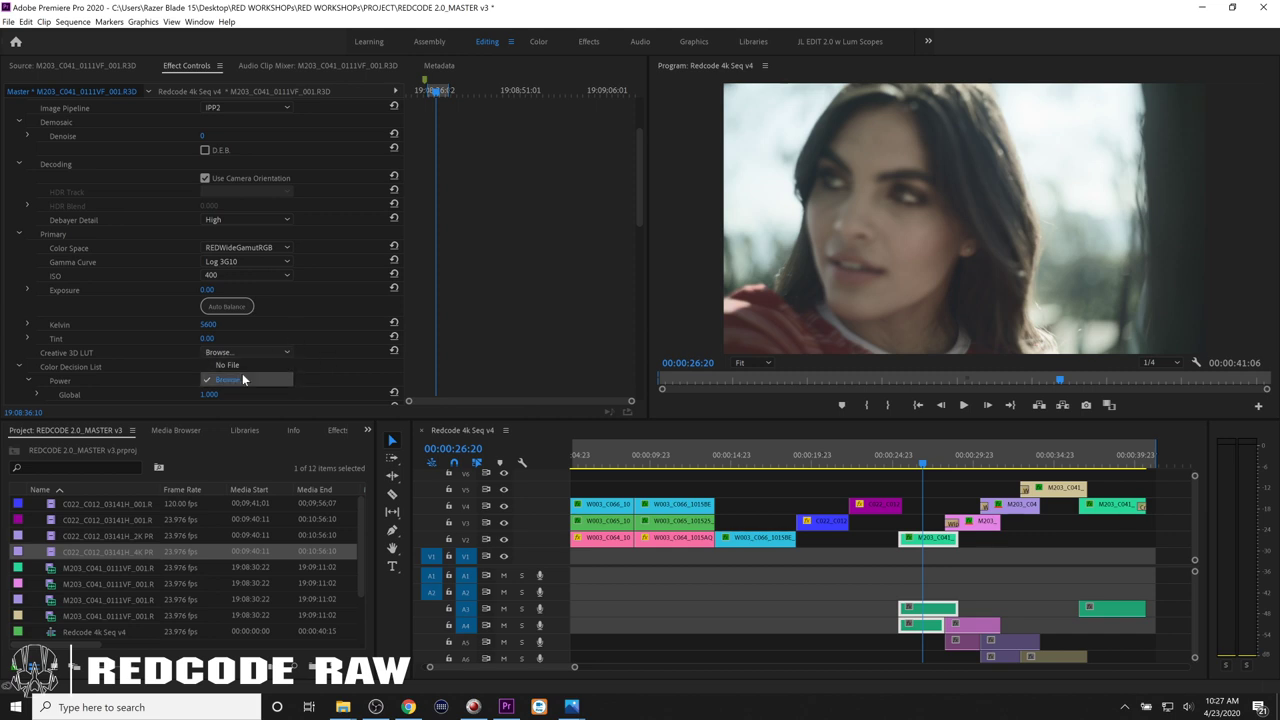
pyautogui.click(865, 535)
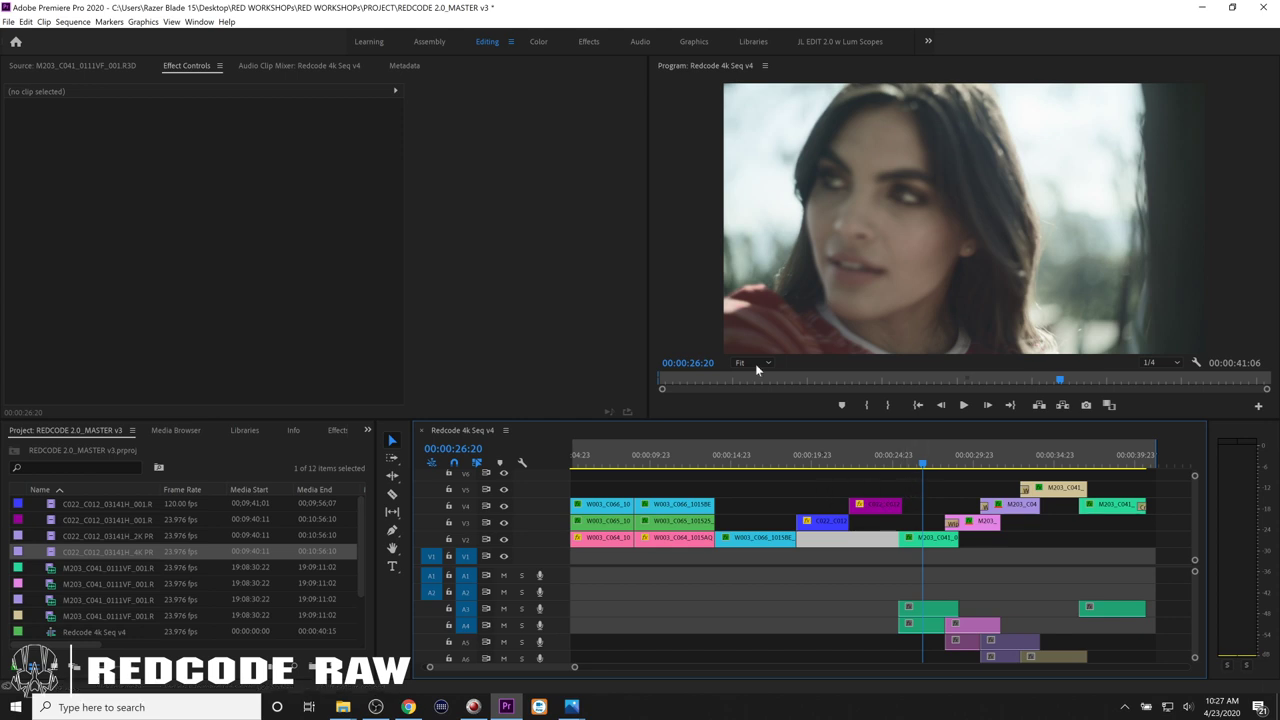
# In the Color workspace, try the RED_FLUORESCE creative look on the first M203_C041 clip and settle on RED_GRIME.
pyautogui.click(539, 42)
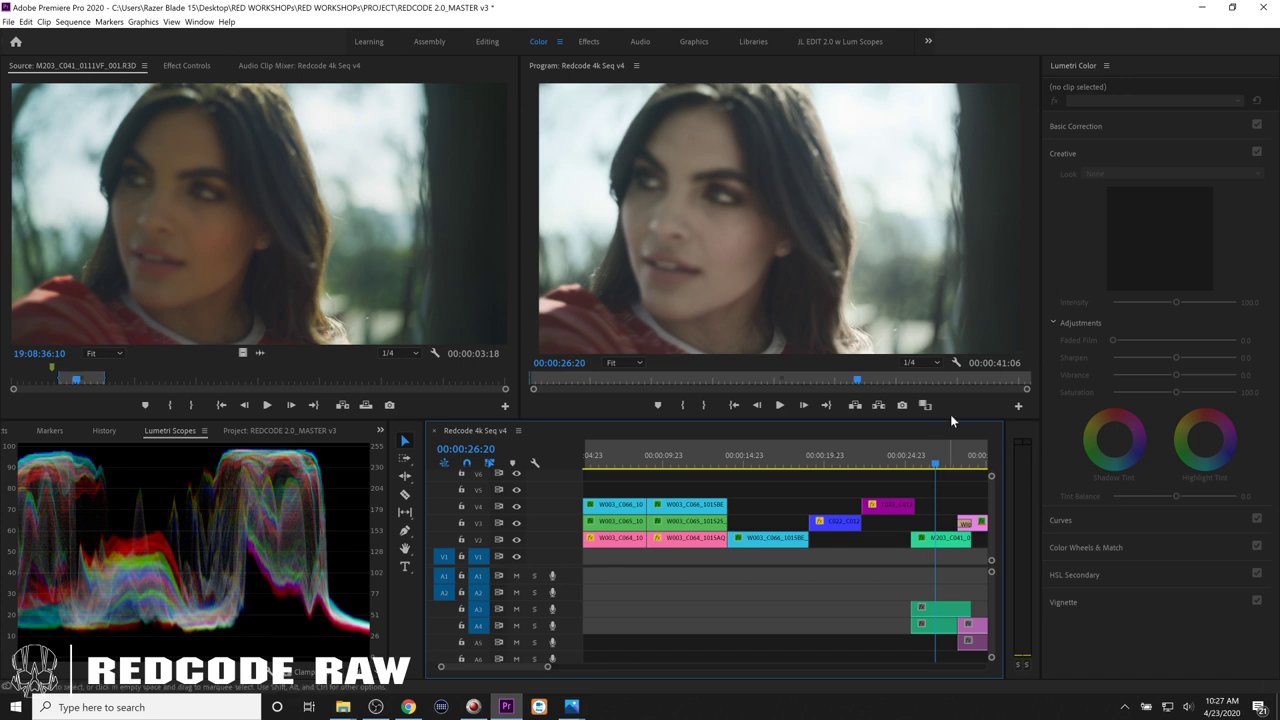
pyautogui.click(934, 468)
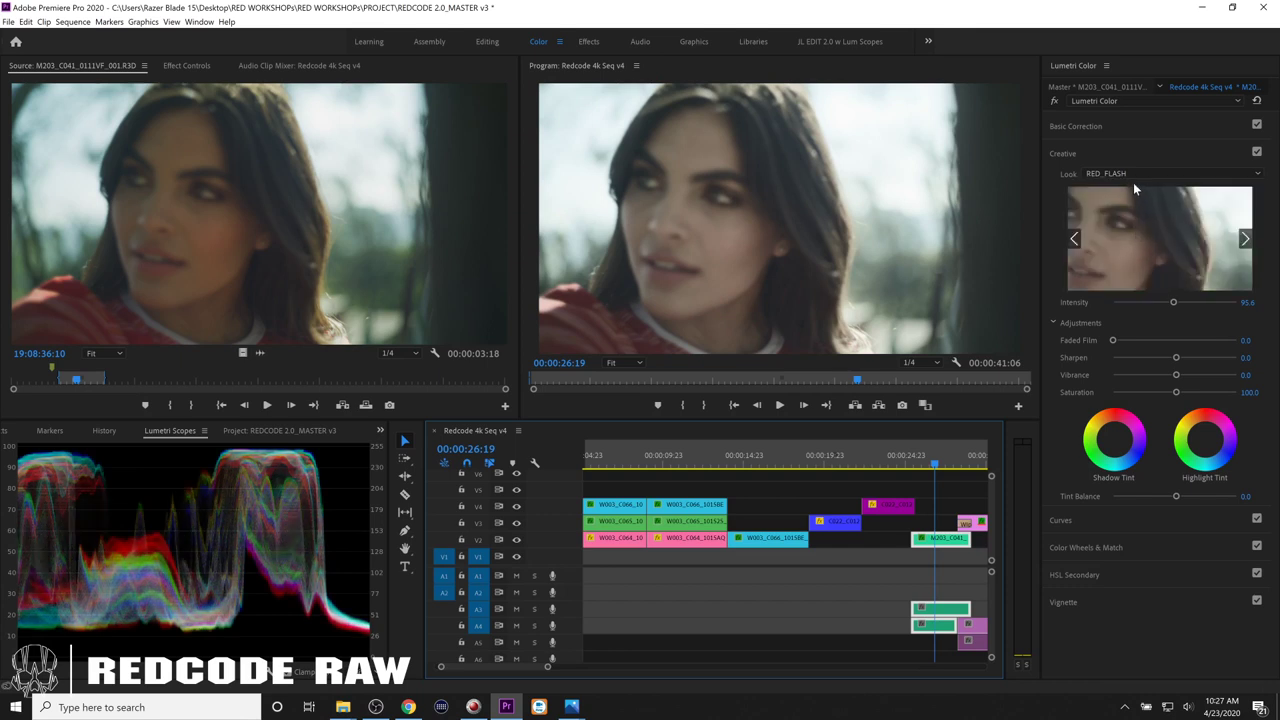
pyautogui.click(1132, 174)
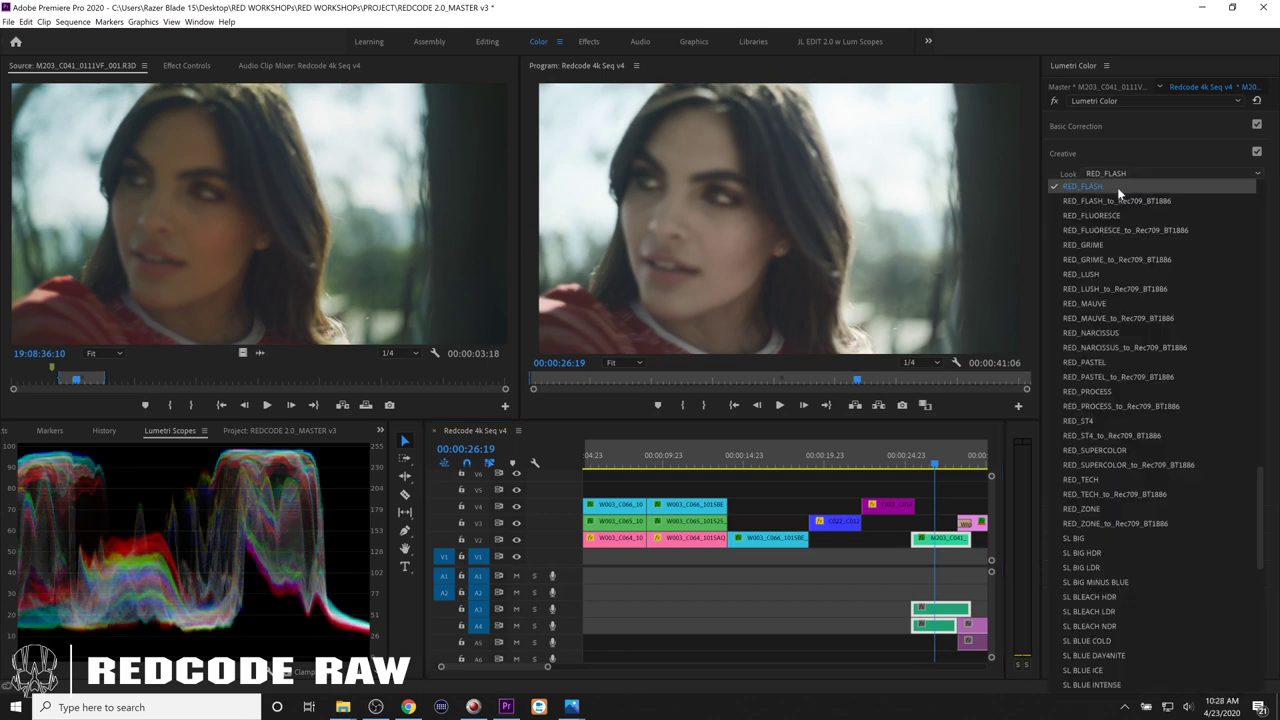
pyautogui.click(1106, 215)
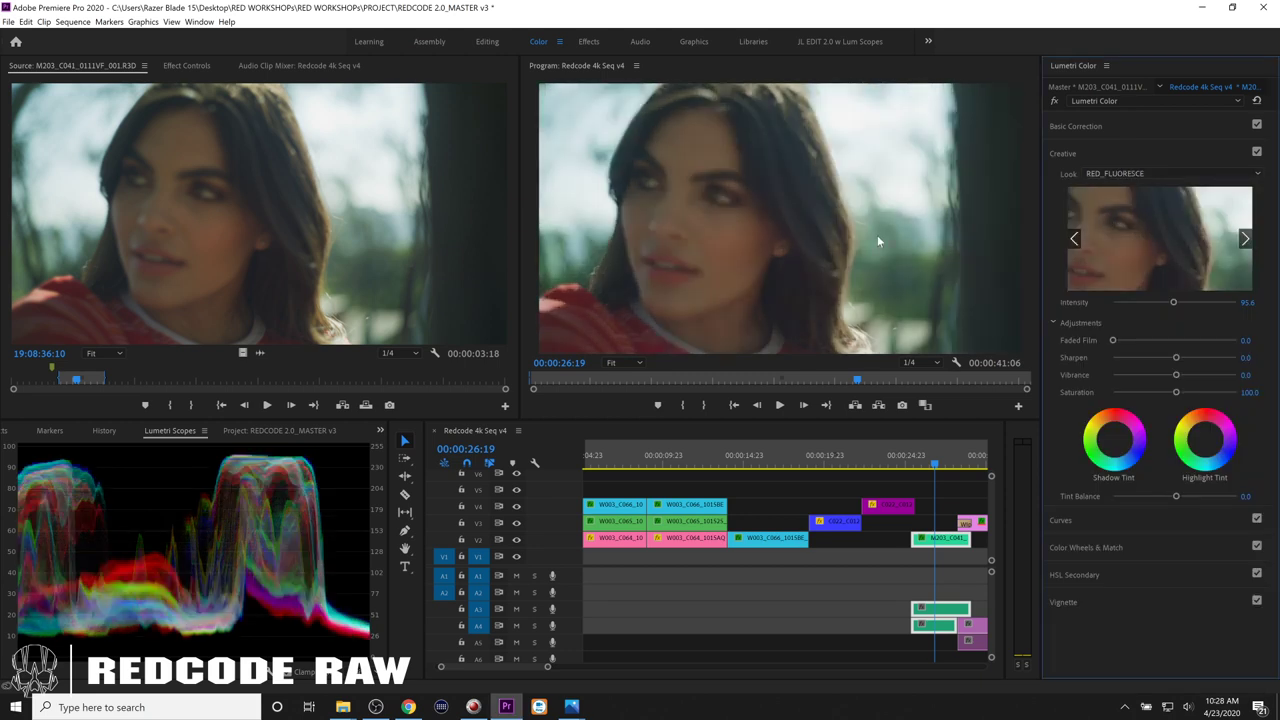
pyautogui.click(1245, 240)
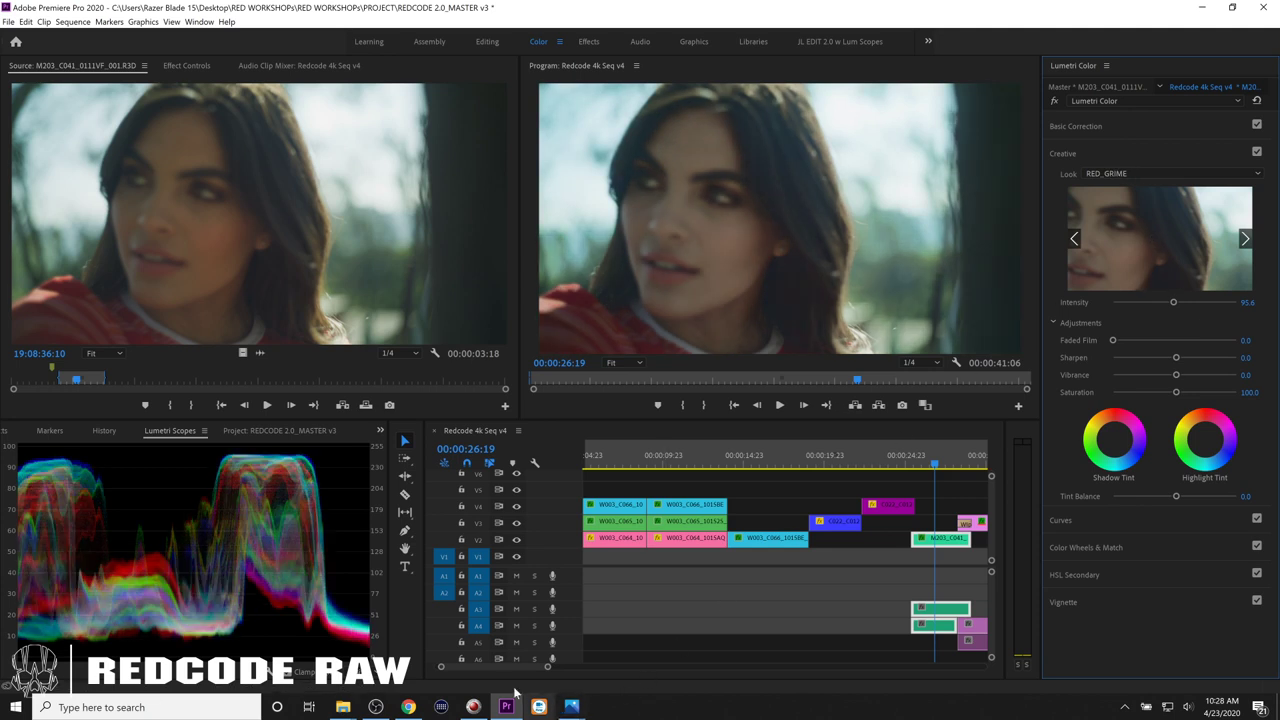
# Review the graded clip in playback and view the pink M203_C041 clip on V3 at 00:00:29:10.
pyautogui.moveTo(501, 667); pyautogui.dragTo(513, 668)
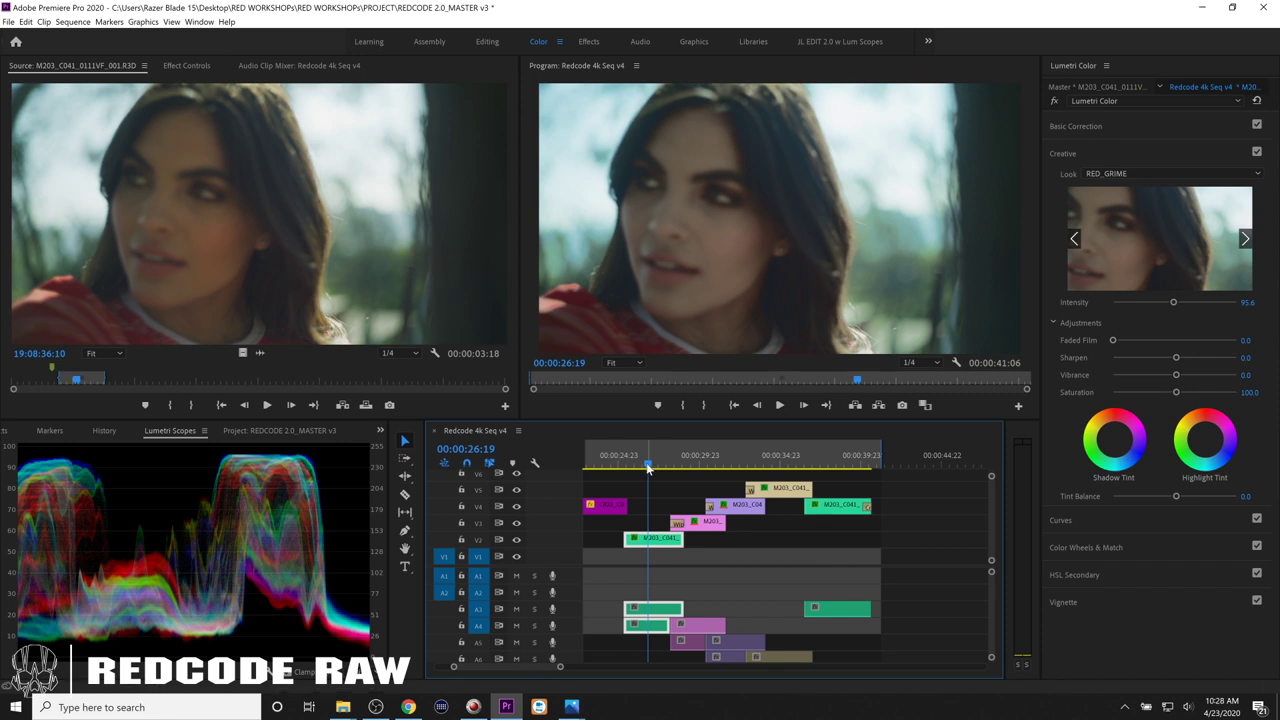
pyautogui.press('space')
pyautogui.moveTo(671, 471); pyautogui.dragTo(680, 482)
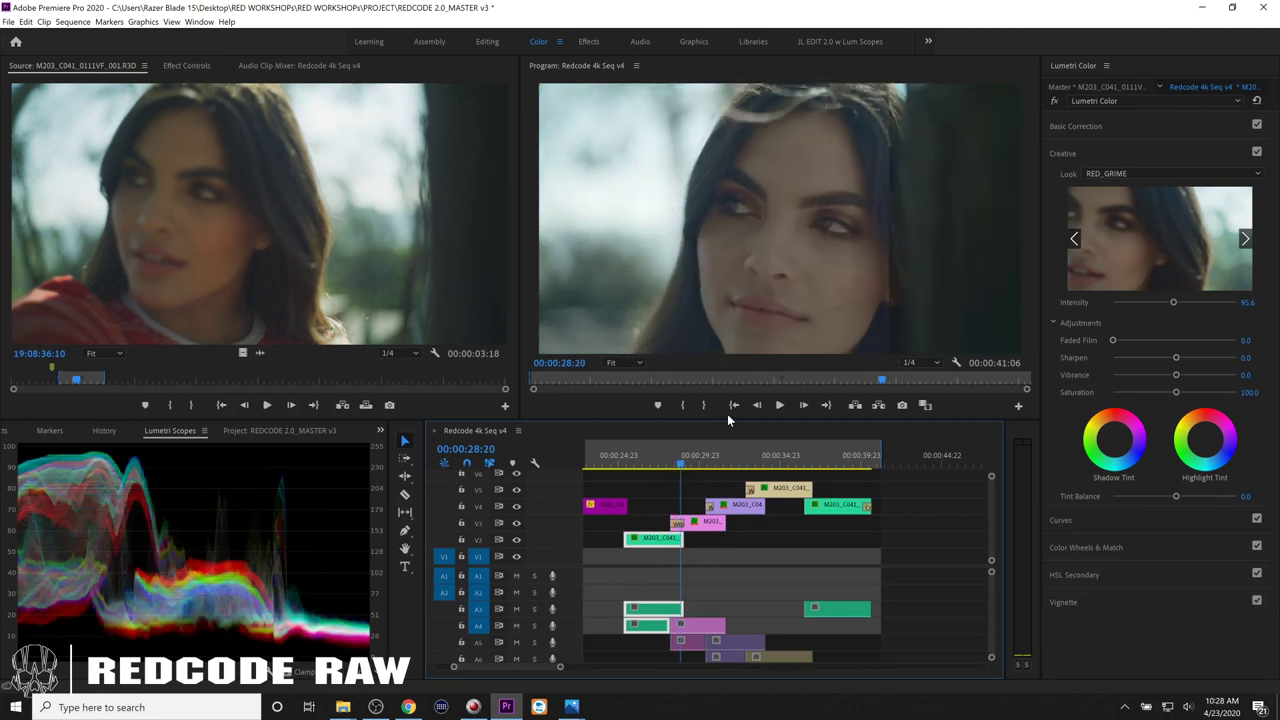
pyautogui.click(684, 461)
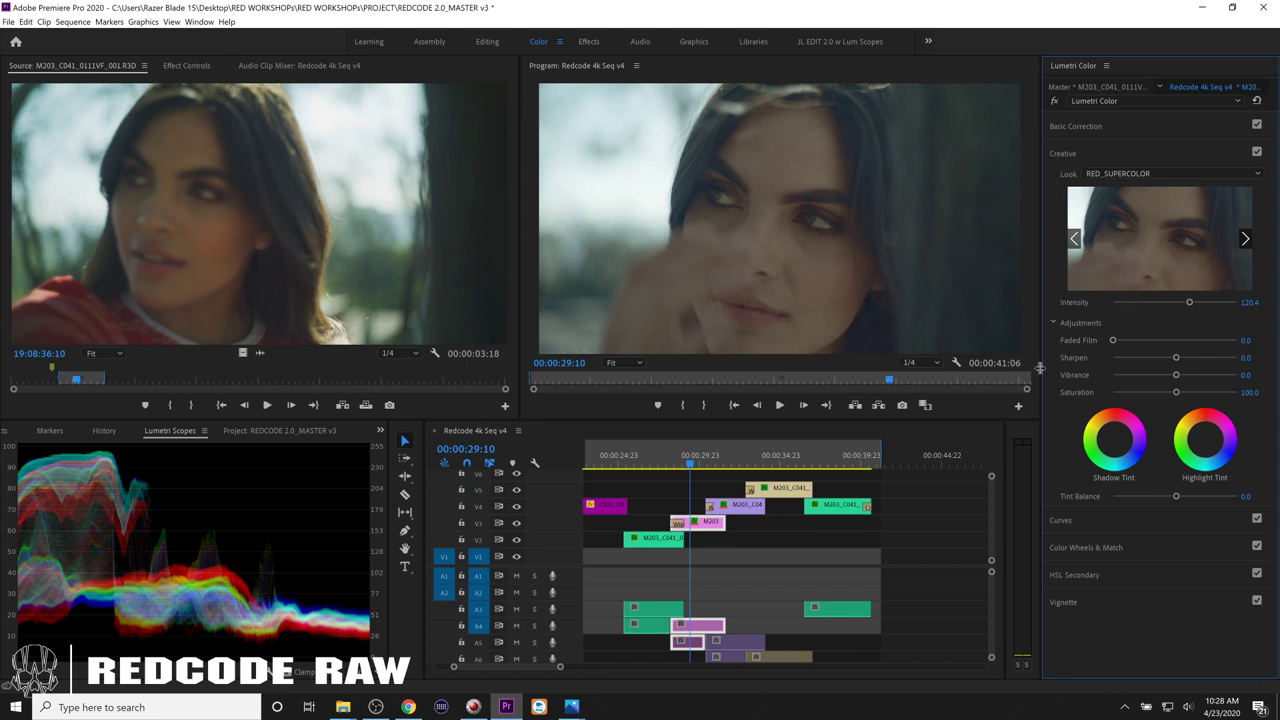
# Change the creative look of the last M203_C041 clip on V4 to RED_ST4 while viewing it at 00:00:38:01.
pyautogui.moveTo(689, 466); pyautogui.dragTo(830, 489)
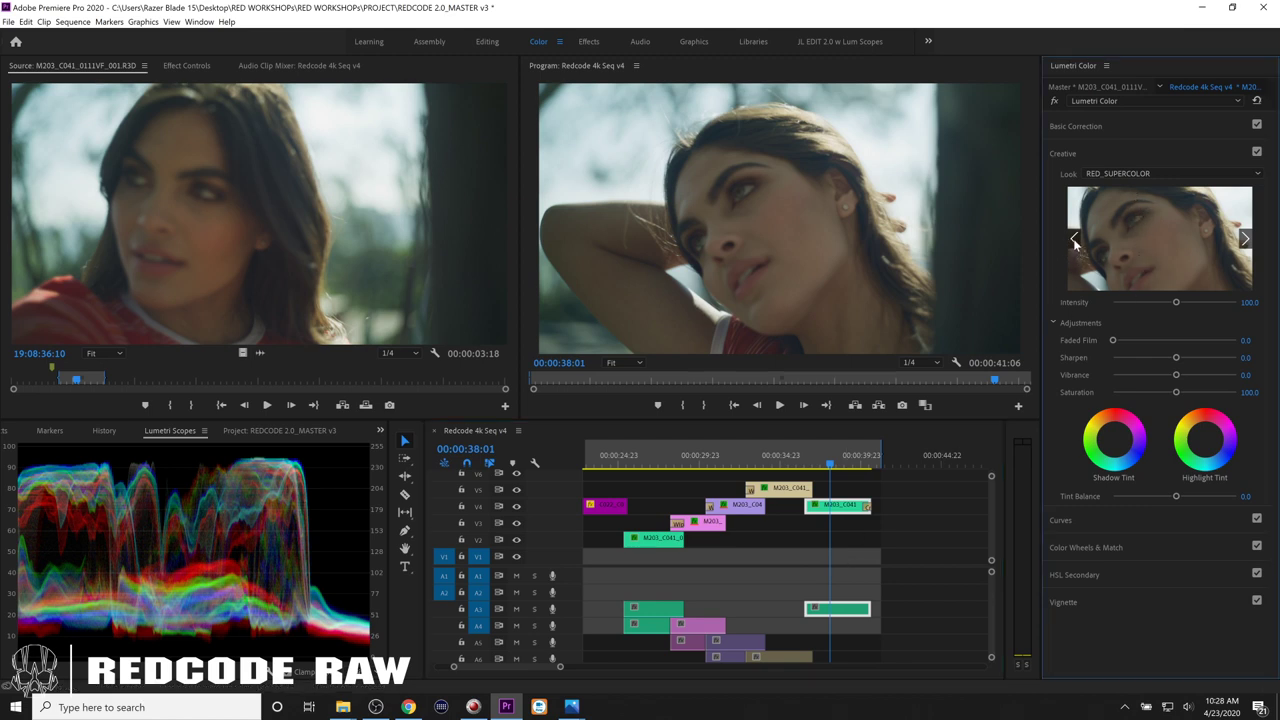
pyautogui.click(1157, 240)
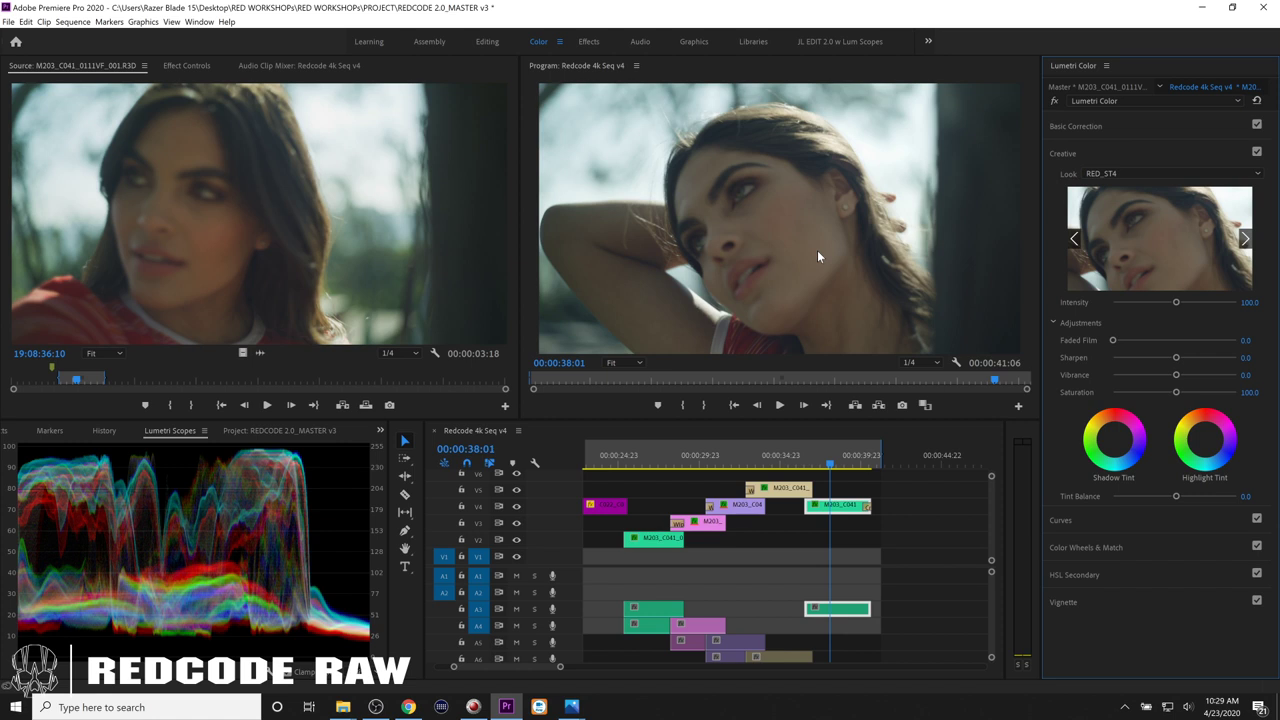
# Move the sequence's out point back to the end of the last clip, at 00:00:40:16.
pyautogui.click(877, 462)
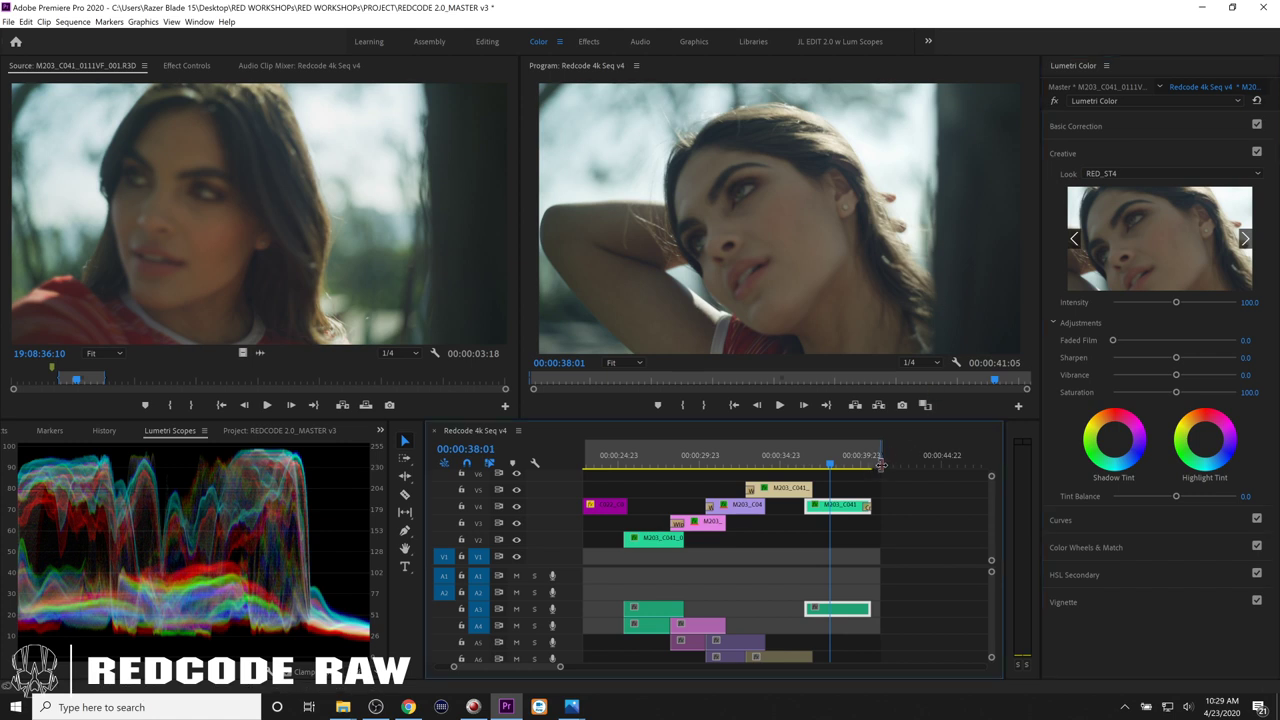
pyautogui.moveTo(877, 460); pyautogui.dragTo(872, 460)
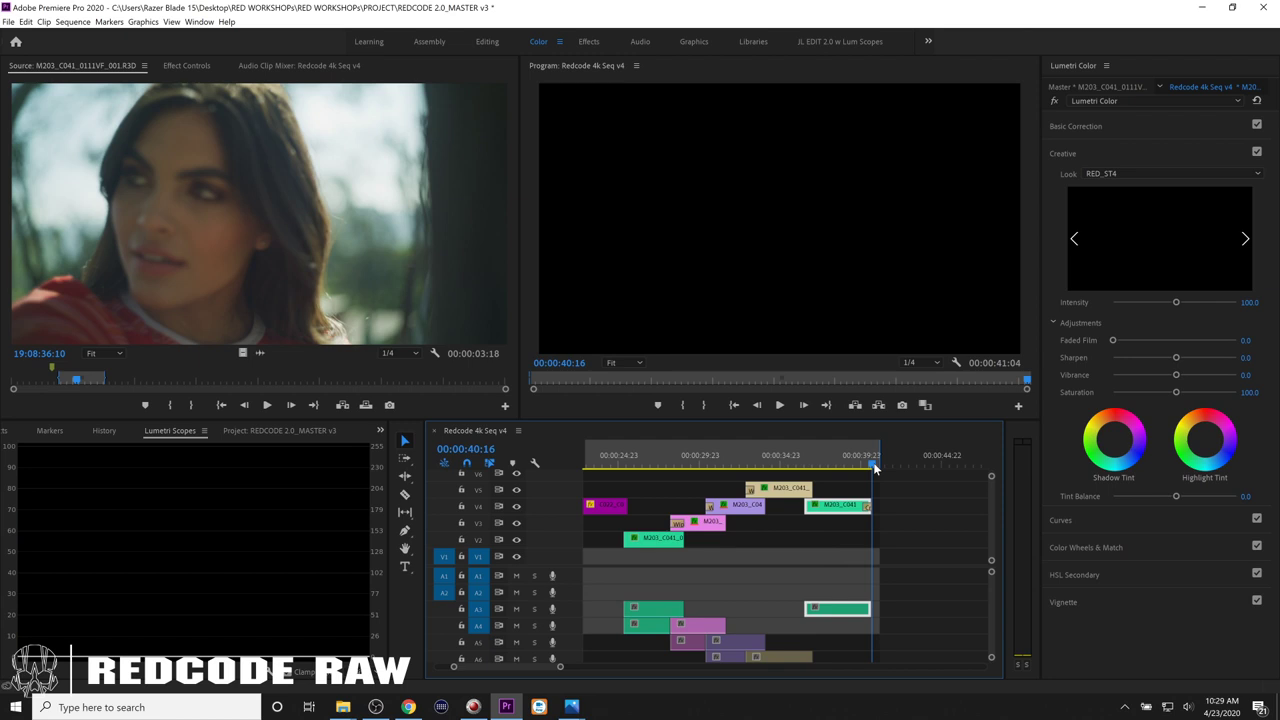
# Return the playhead to the sequence start at 00:00:00:00 and show the whole sequence in the timeline.
pyautogui.moveTo(522, 664); pyautogui.dragTo(506, 664)
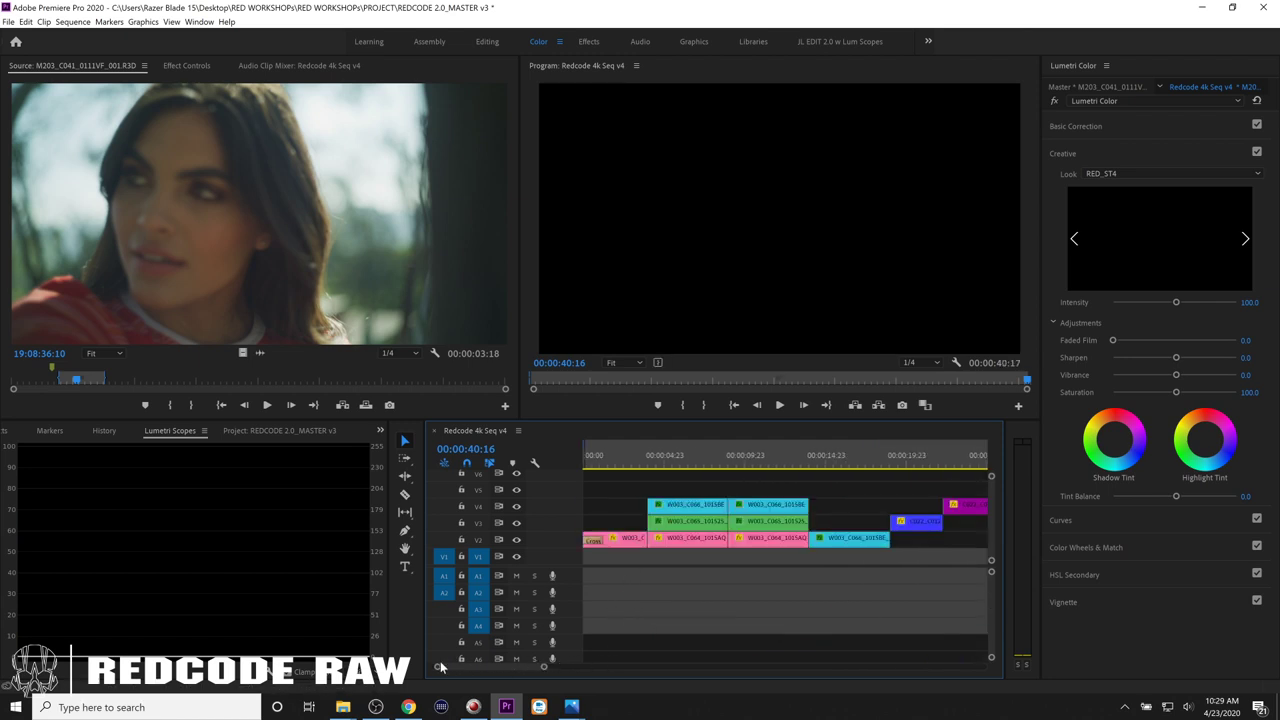
pyautogui.click(585, 460)
pyautogui.moveTo(551, 667); pyautogui.dragTo(591, 667)
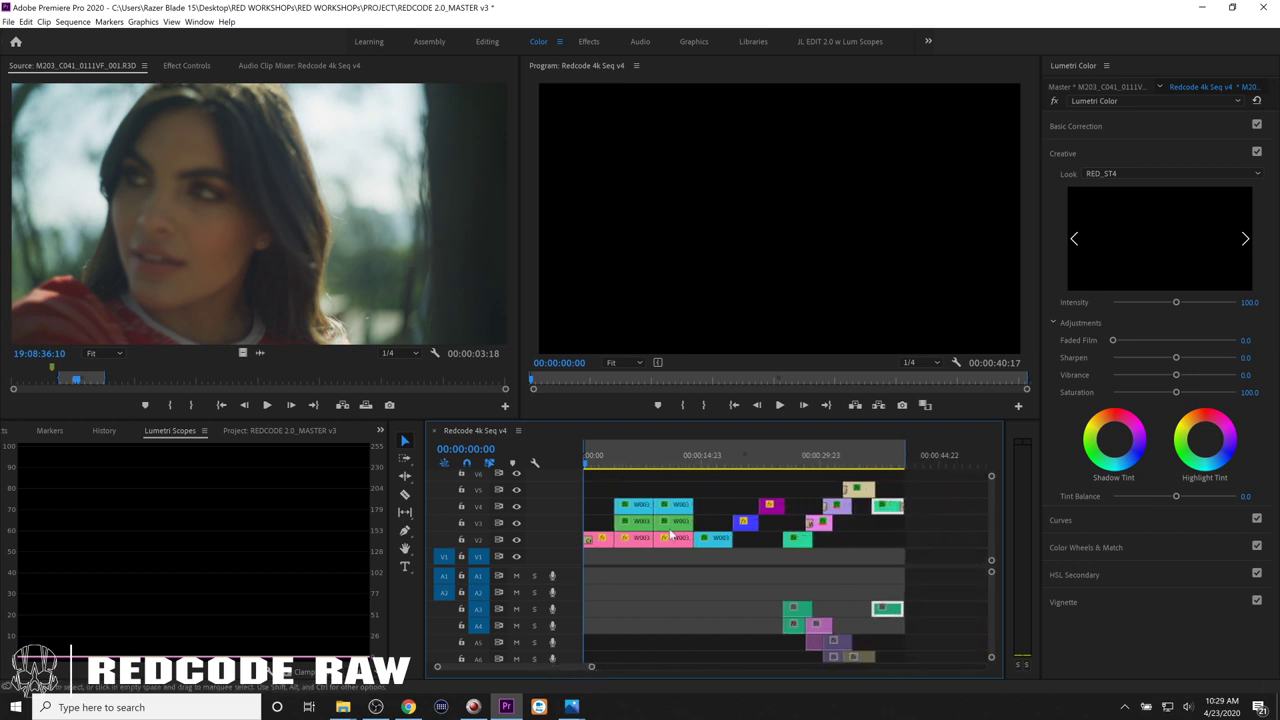